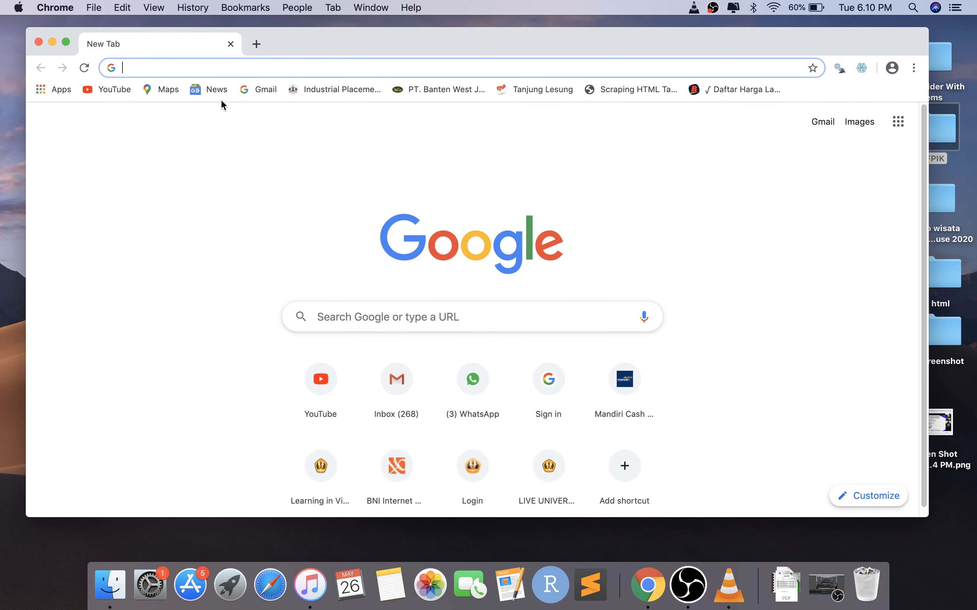
Step: Search the web for "google data studio" and open the Data Studio Product Overview result
type("goo")
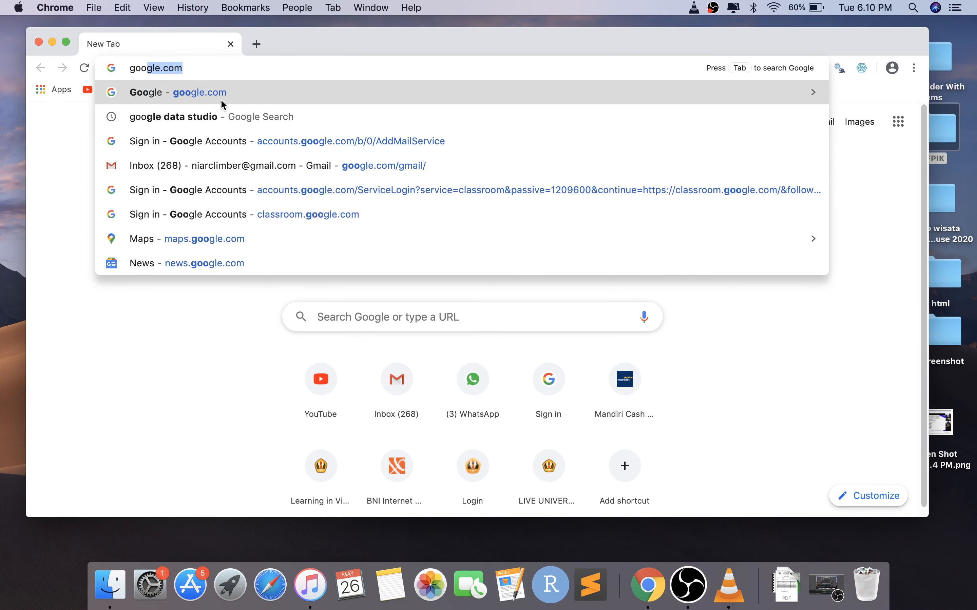
type("gle data studio")
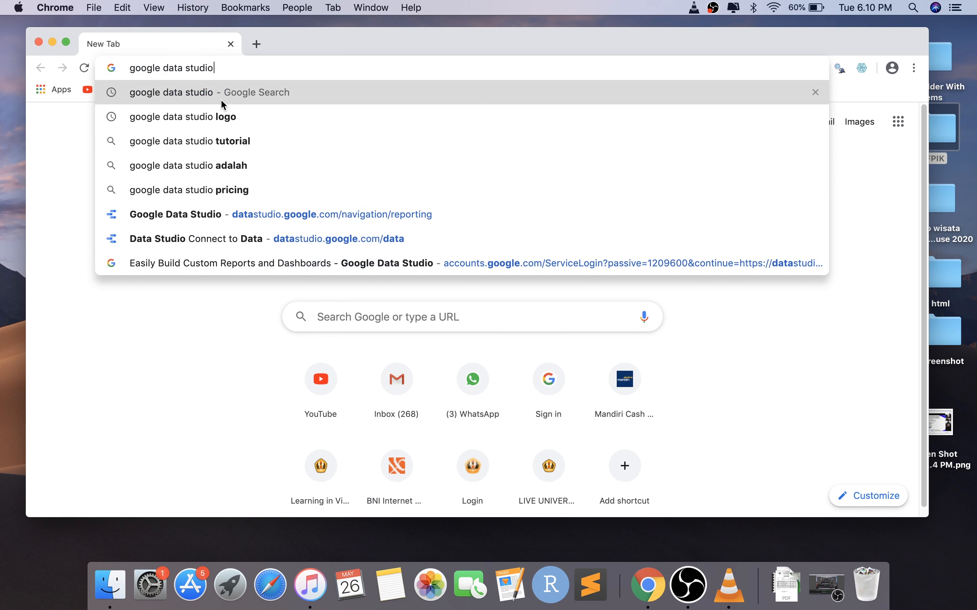
key("Return")
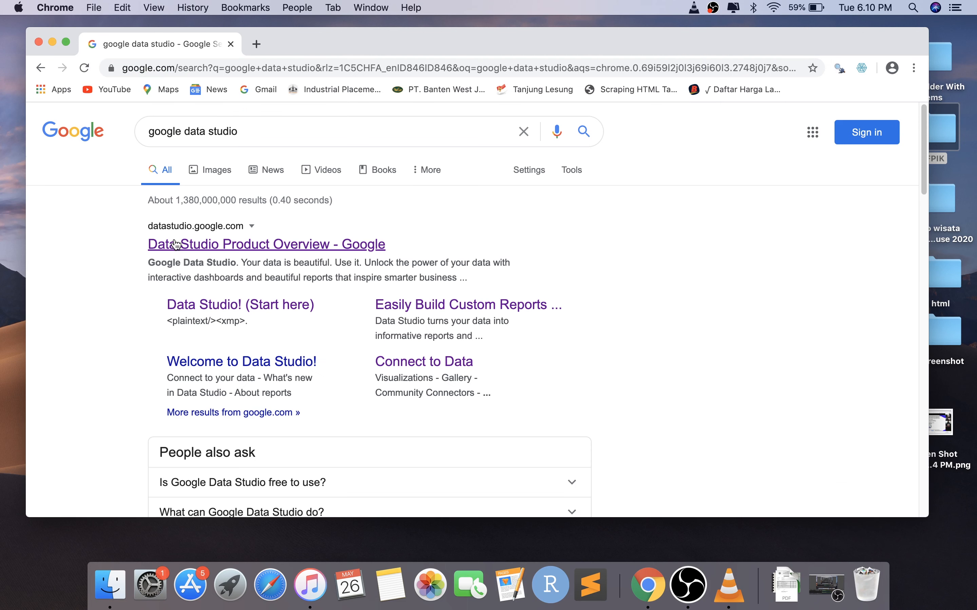
left_click(196, 256)
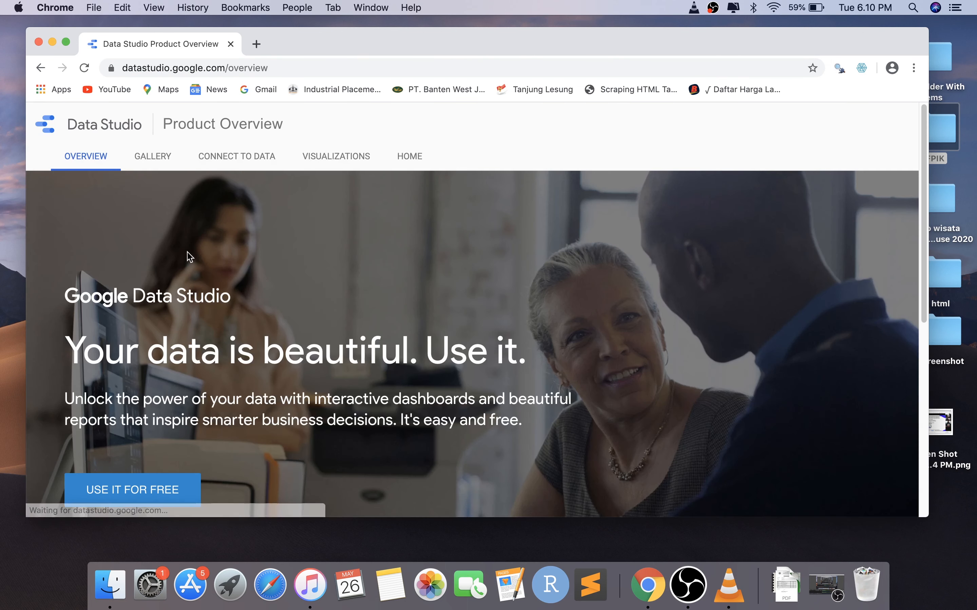
Step: Look through the Product Overview page down to its Connect, Visualize and Share sections
scroll(208, 345, "down", 3)
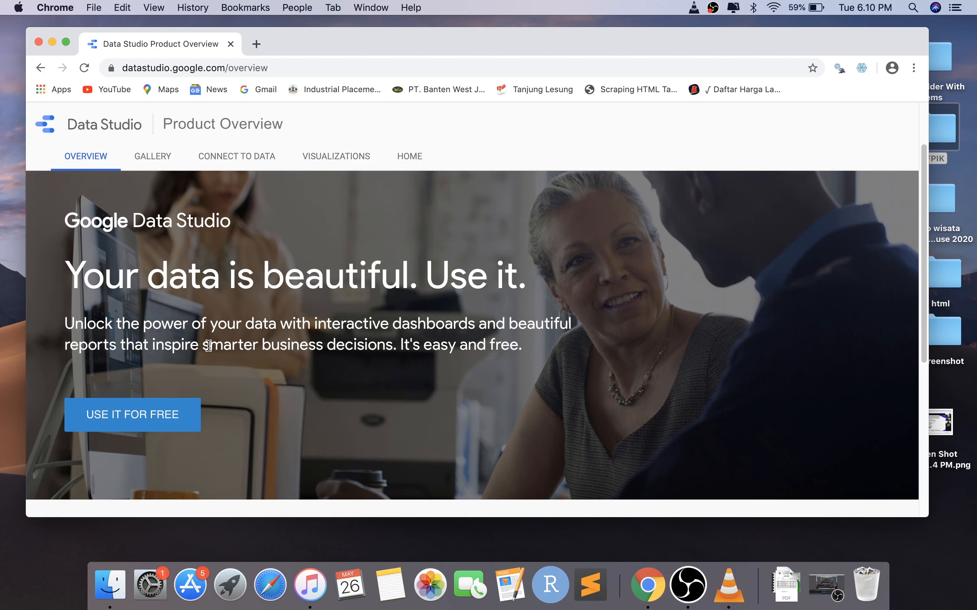
scroll(209, 345, "down", 1)
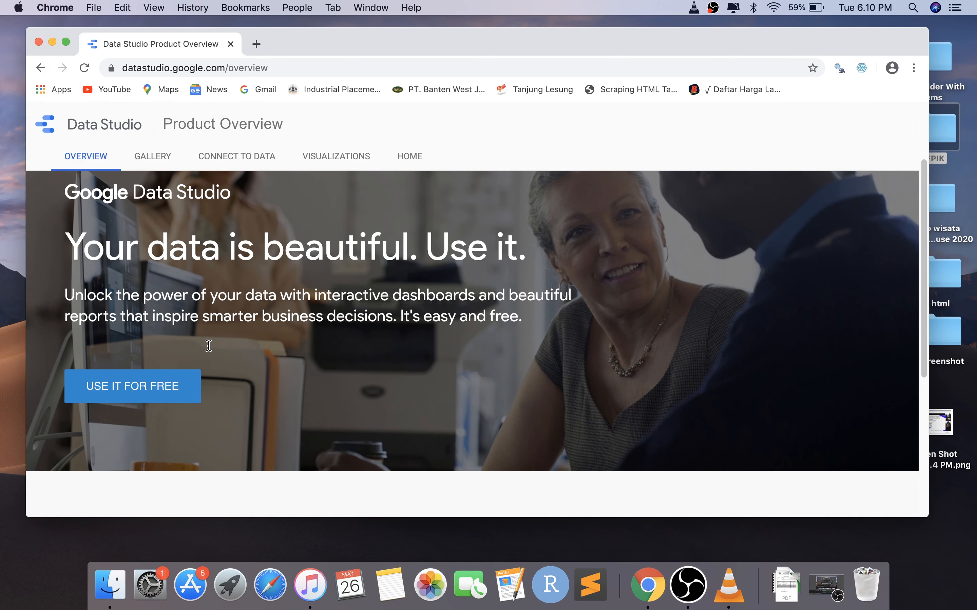
scroll(210, 348, "up", 1)
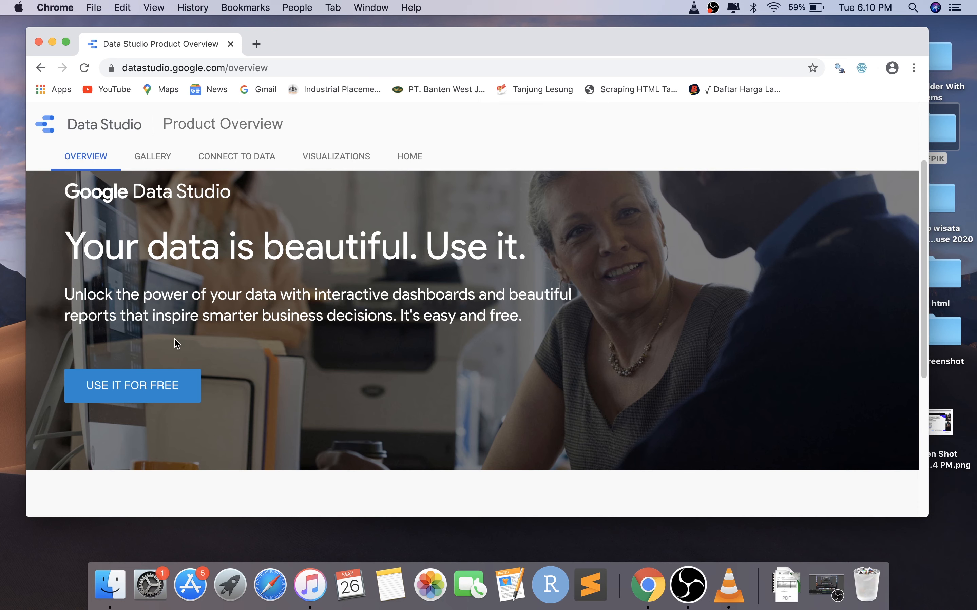
scroll(165, 332, "down", 5)
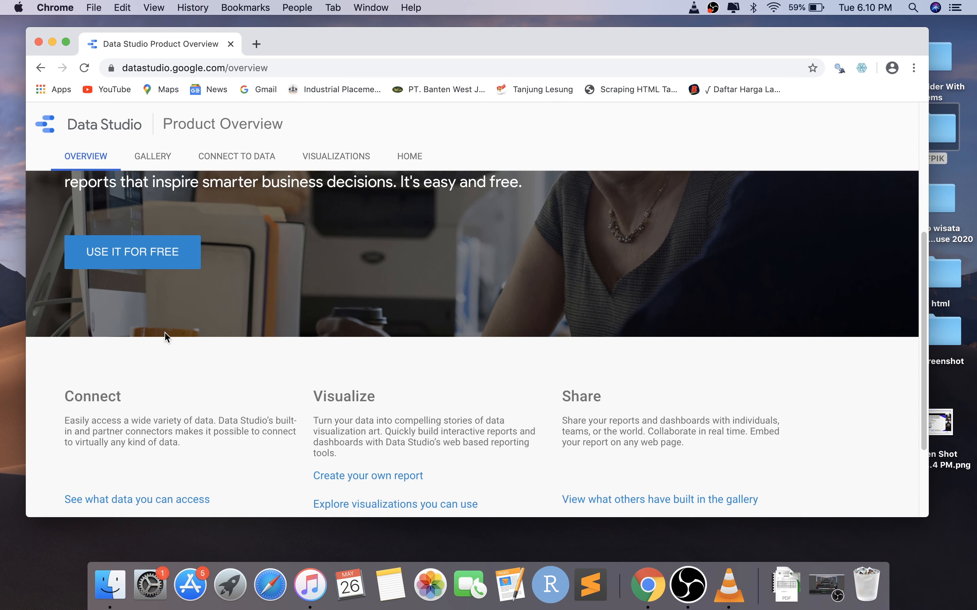
scroll(164, 333, "down", 3)
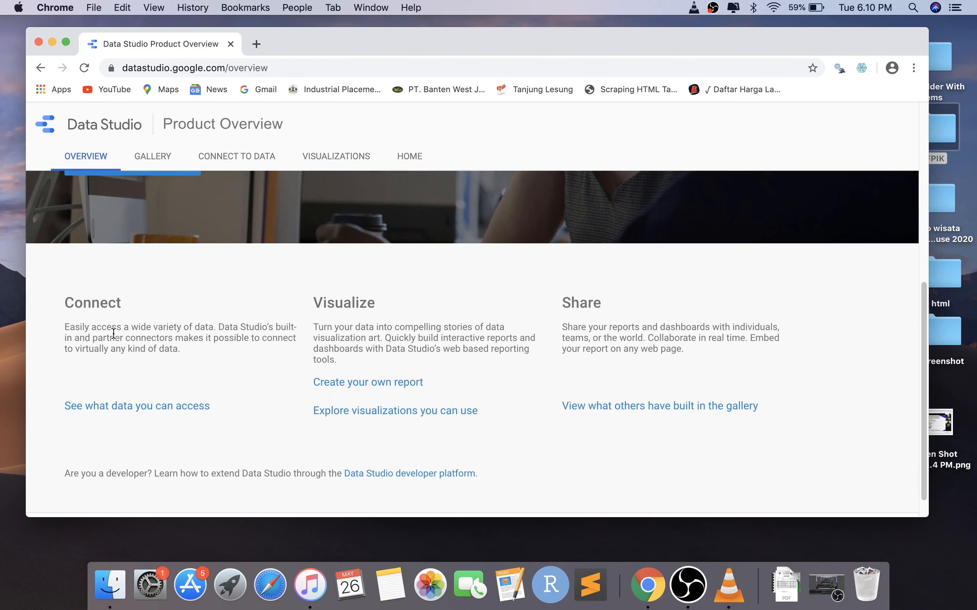
scroll(93, 318, "down", 2)
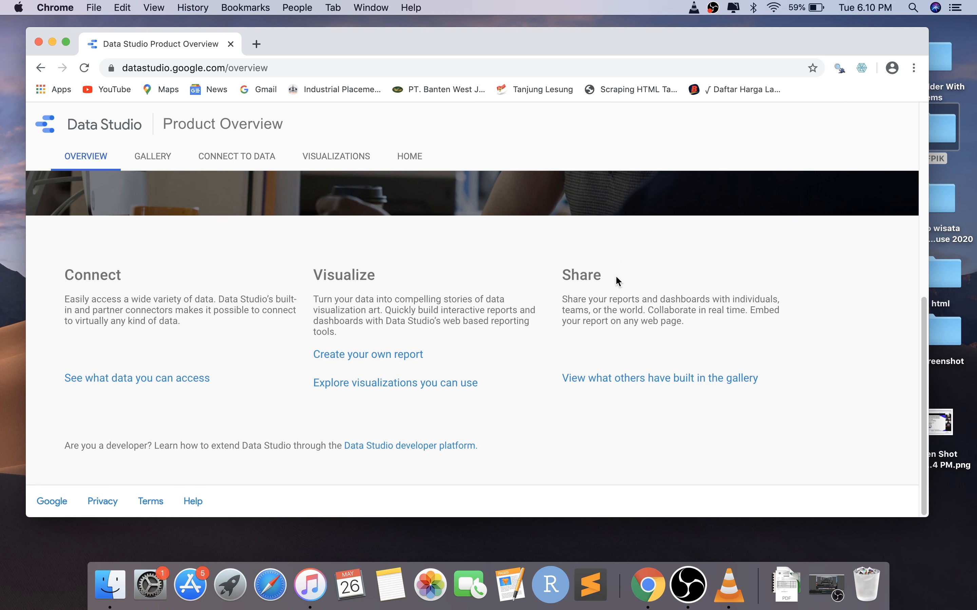
Step: Open the list of data that Data Studio can access and examine the connectors built by Google, including File Upload and Google Sheets
left_click(116, 380)
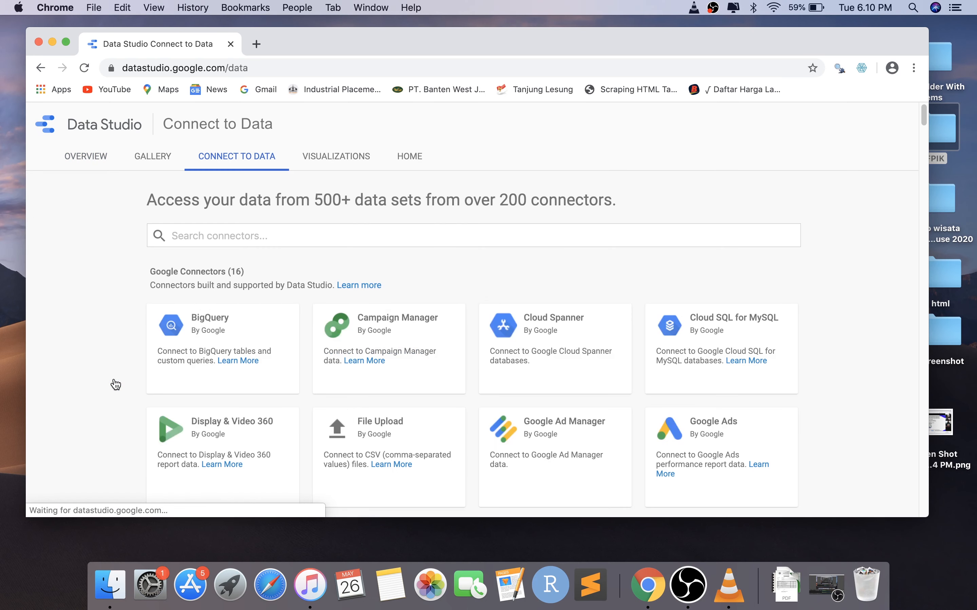
scroll(117, 368, "down", 3)
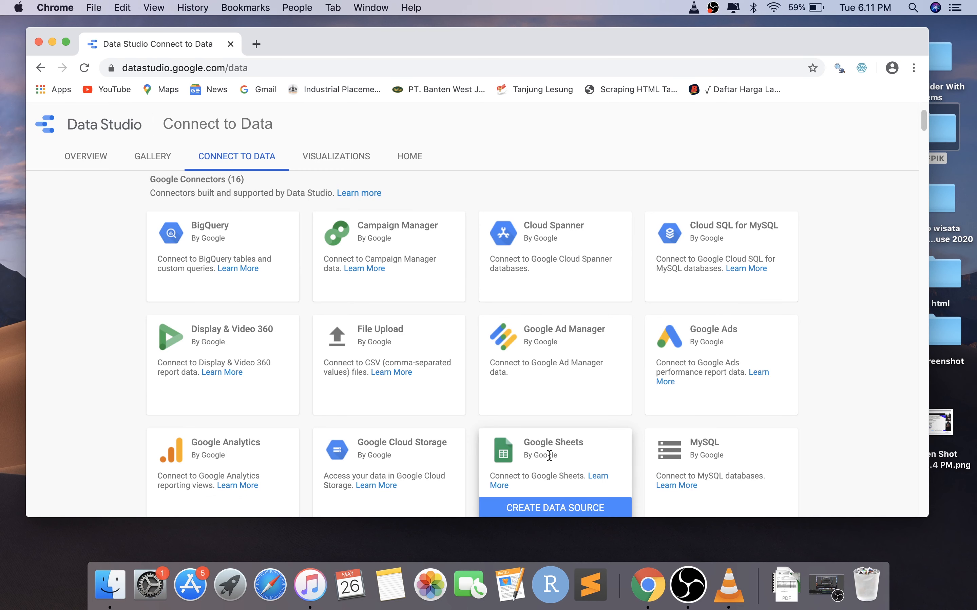
scroll(549, 455, "down", 2)
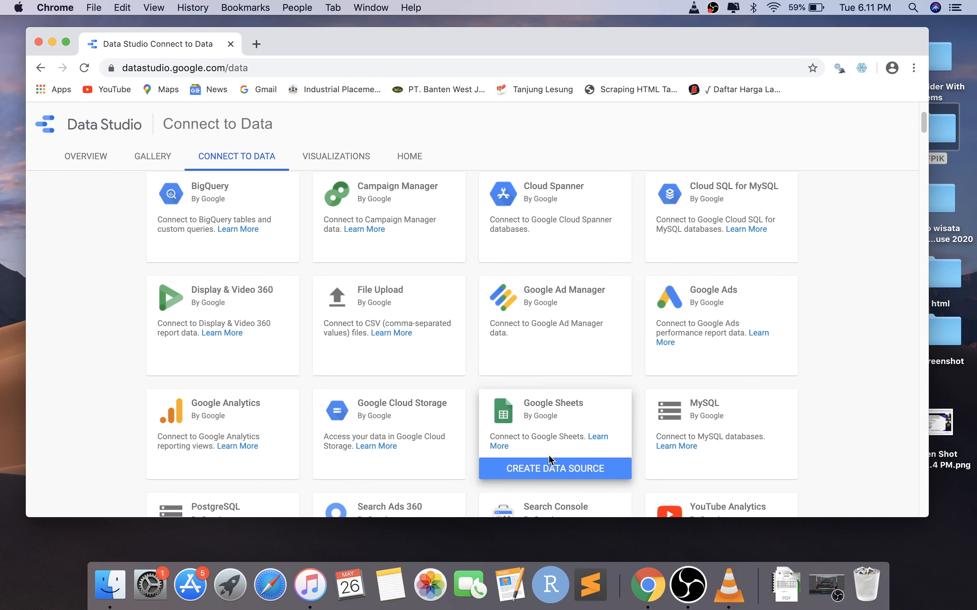
scroll(550, 458, "down", 3)
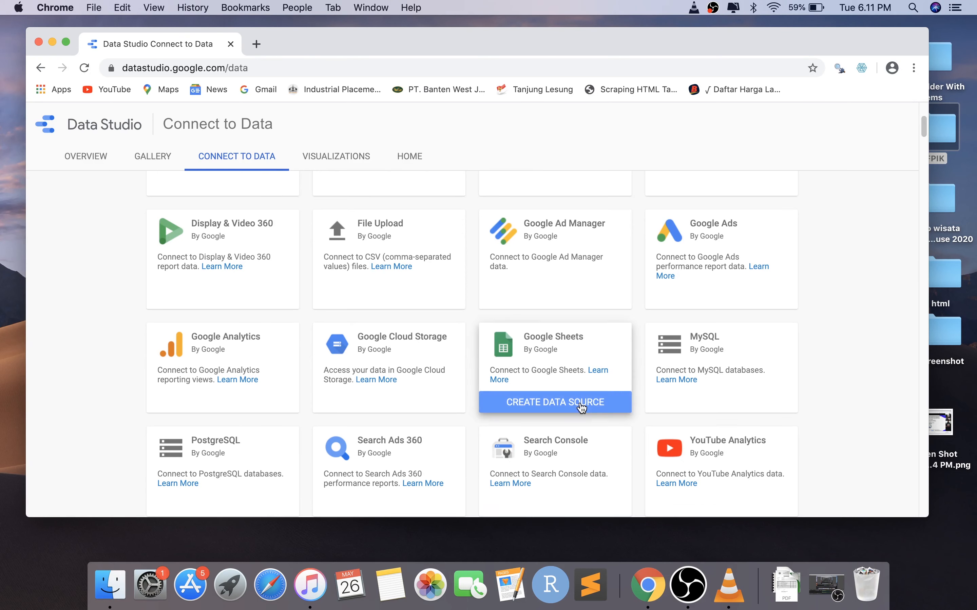
scroll(100, 332, "up", 3)
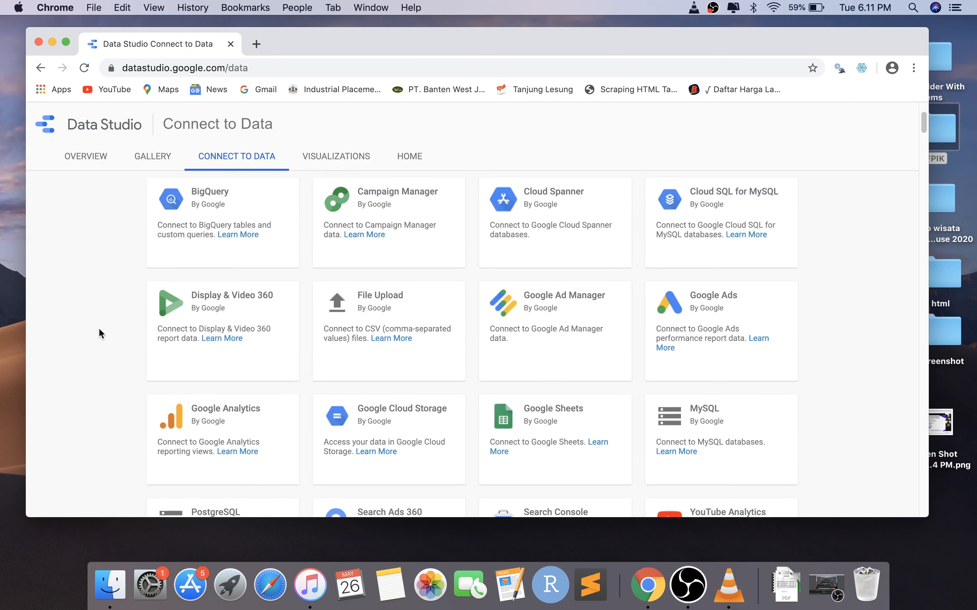
mouse_move(369, 316)
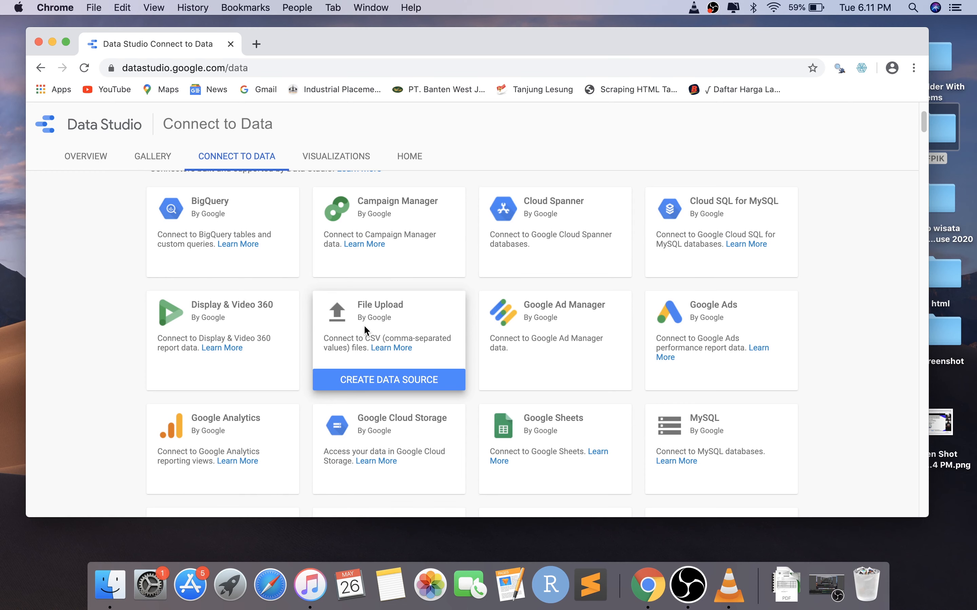
scroll(93, 369, "up", 3)
scroll(93, 369, "down", 1)
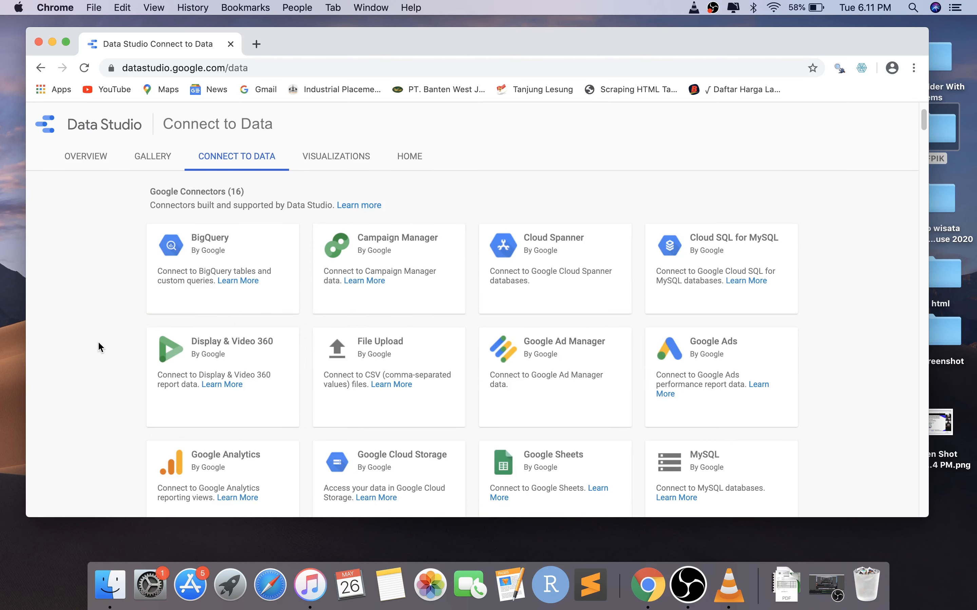
Step: Browse the Partner Connectors section to see which third-party data sources can be connected
scroll(98, 343, "down", 10)
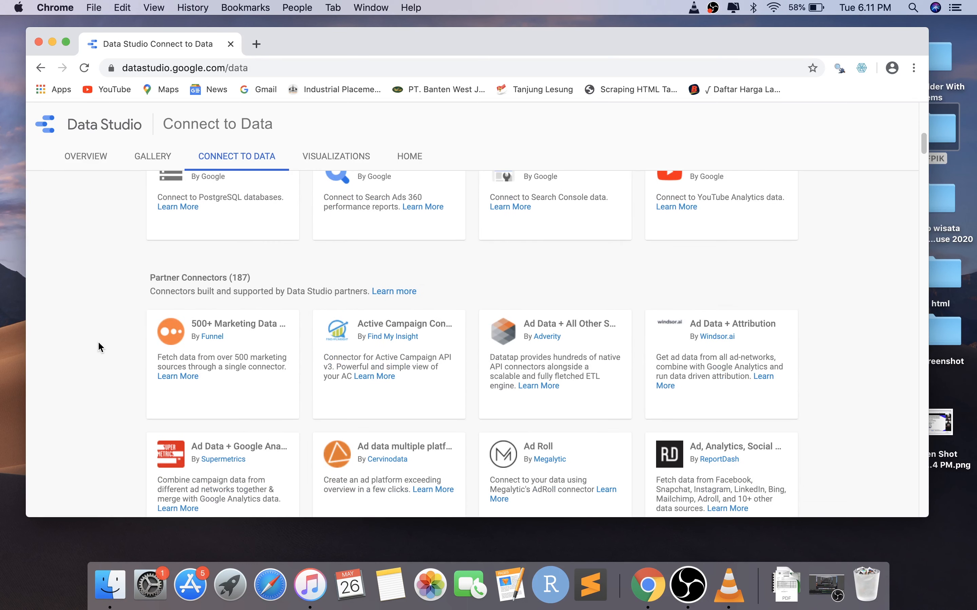
scroll(100, 347, "down", 2)
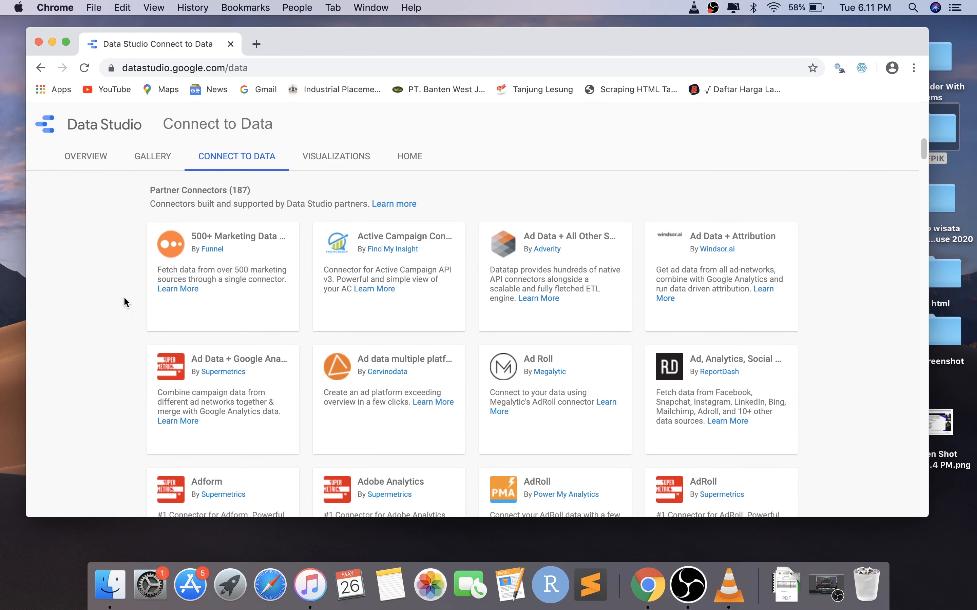
scroll(124, 297, "down", 2)
scroll(125, 299, "up", 1)
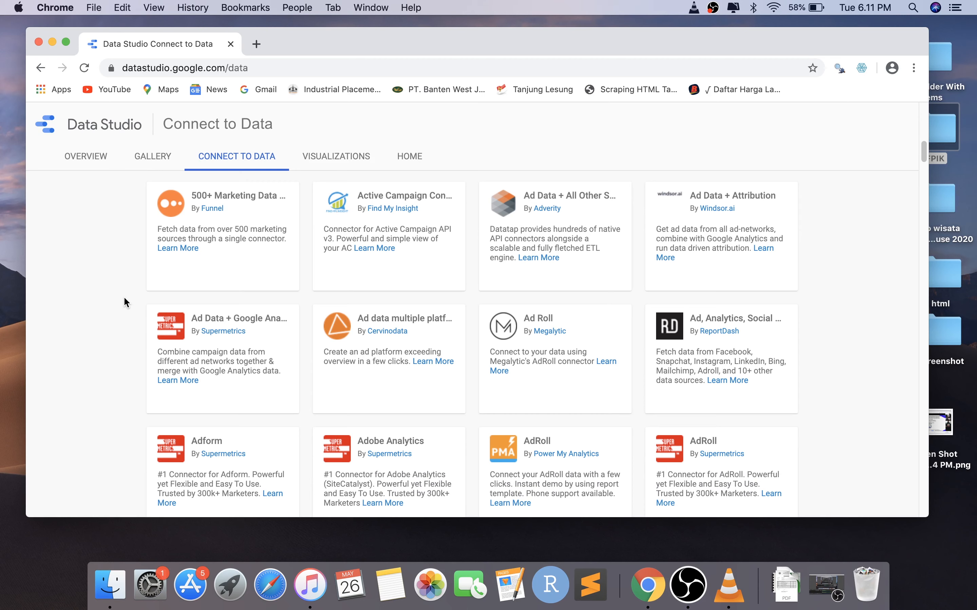
mouse_move(676, 269)
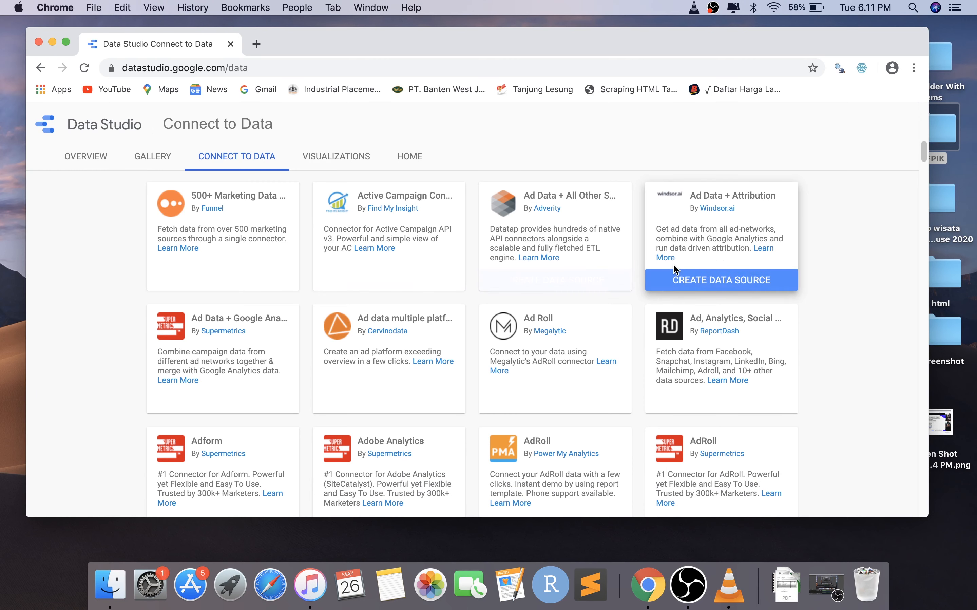
mouse_move(353, 392)
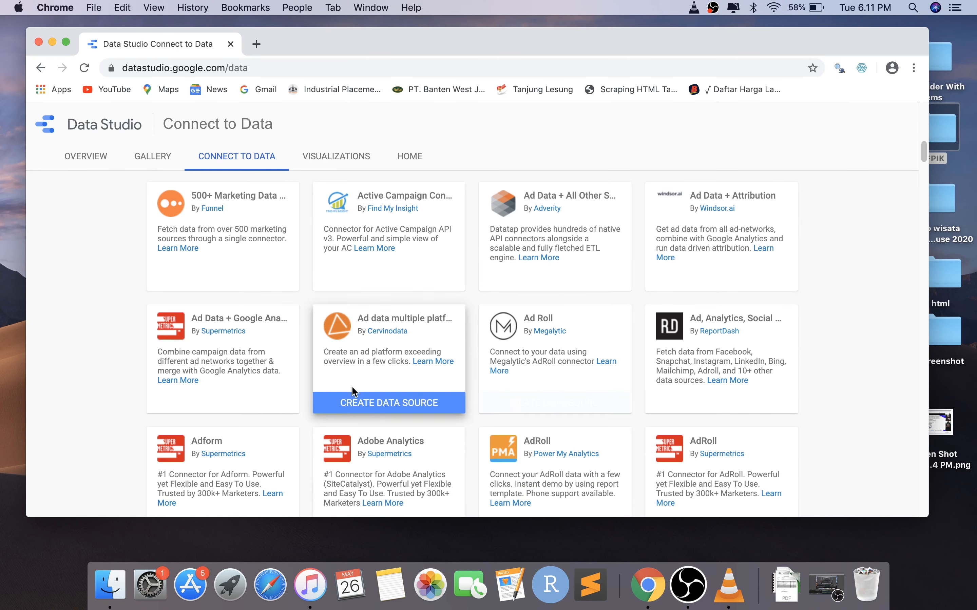
scroll(269, 390, "down", 5)
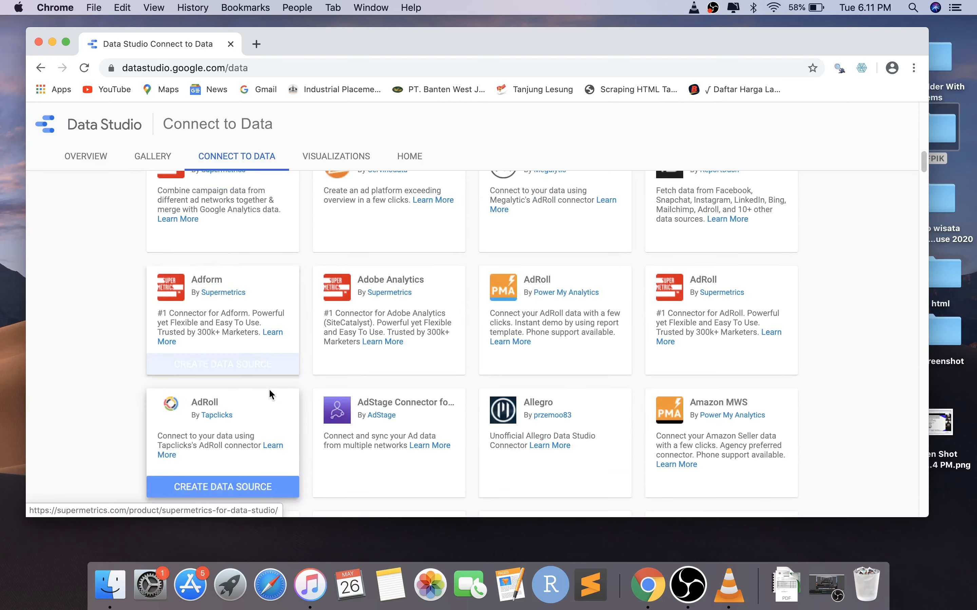
scroll(270, 394, "down", 8)
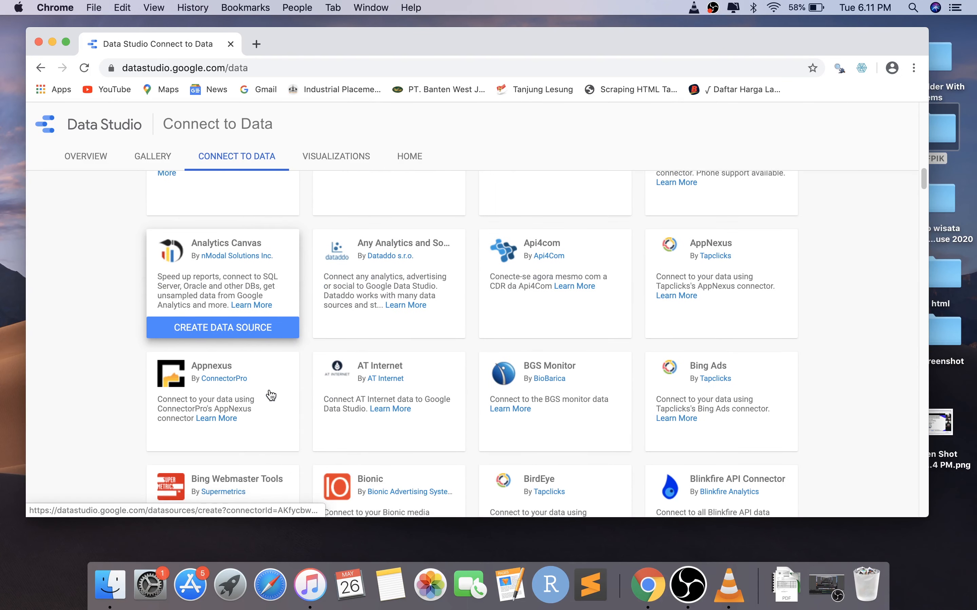
scroll(270, 395, "down", 10)
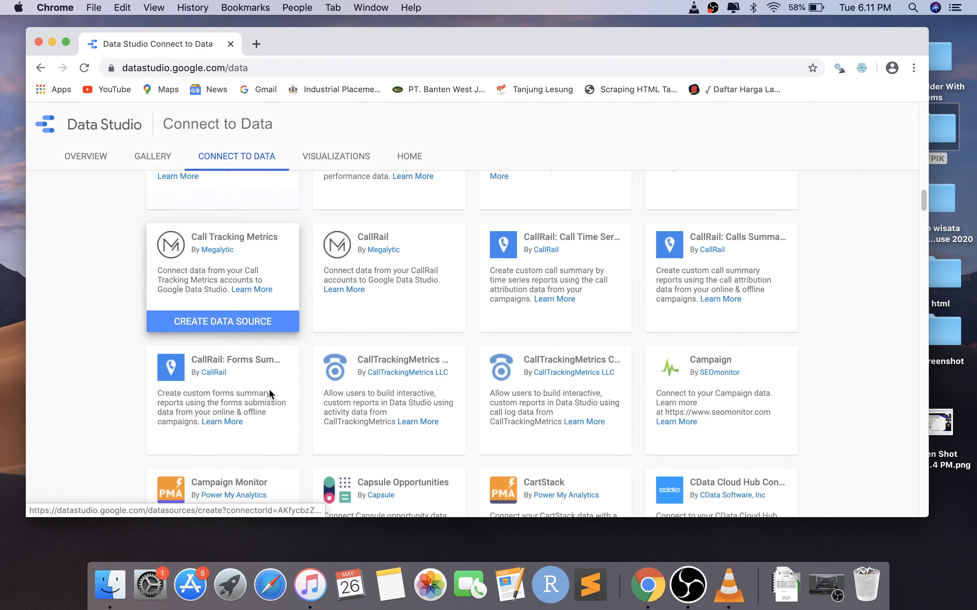
scroll(269, 391, "down", 10)
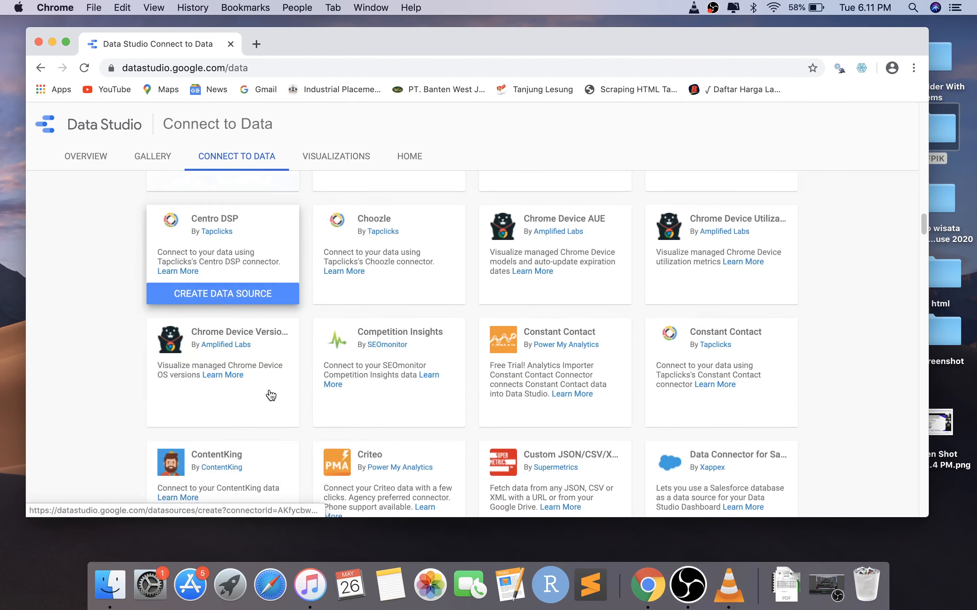
scroll(270, 395, "down", 7)
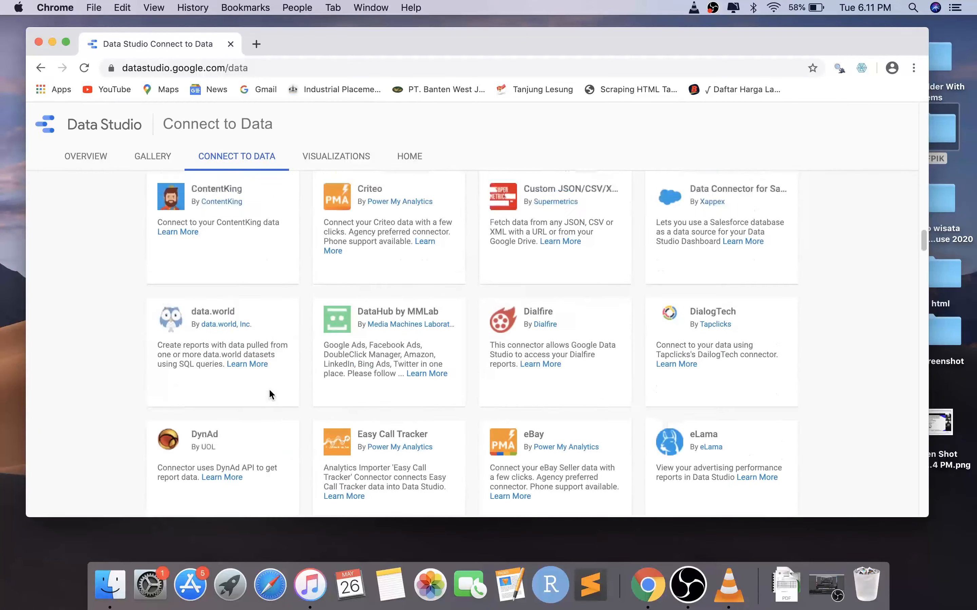
scroll(269, 394, "up", 15)
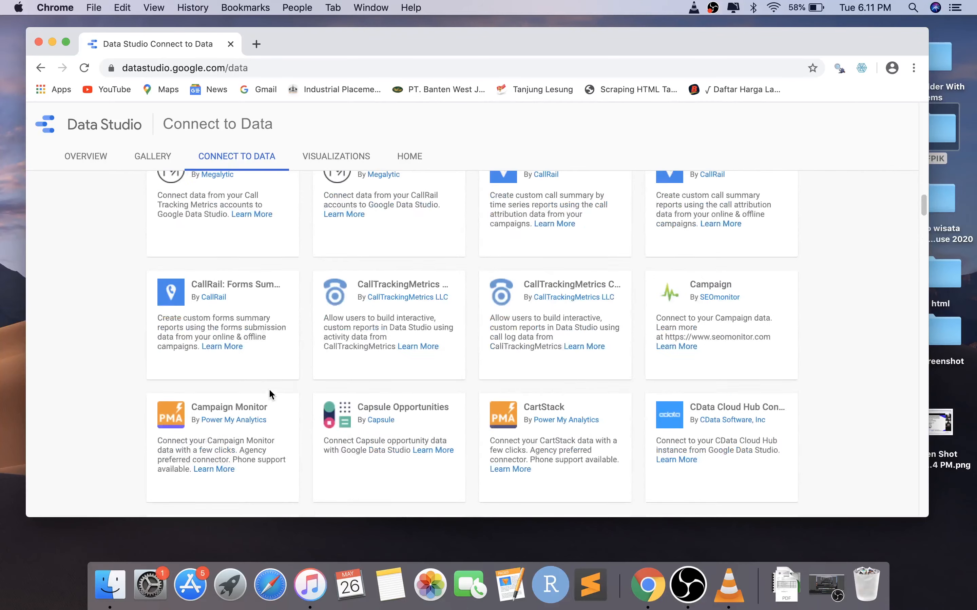
scroll(270, 393, "up", 7)
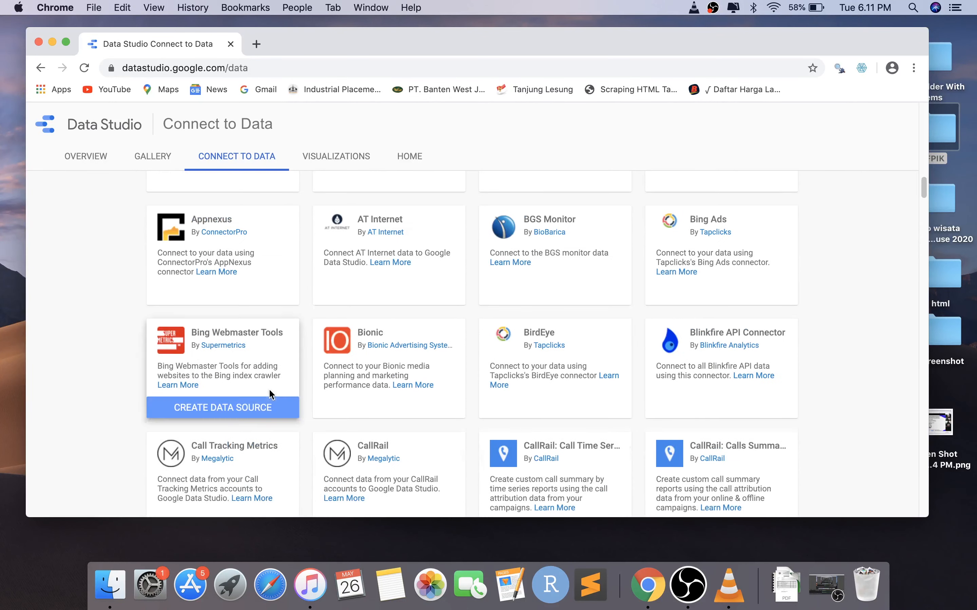
scroll(269, 389, "up", 5)
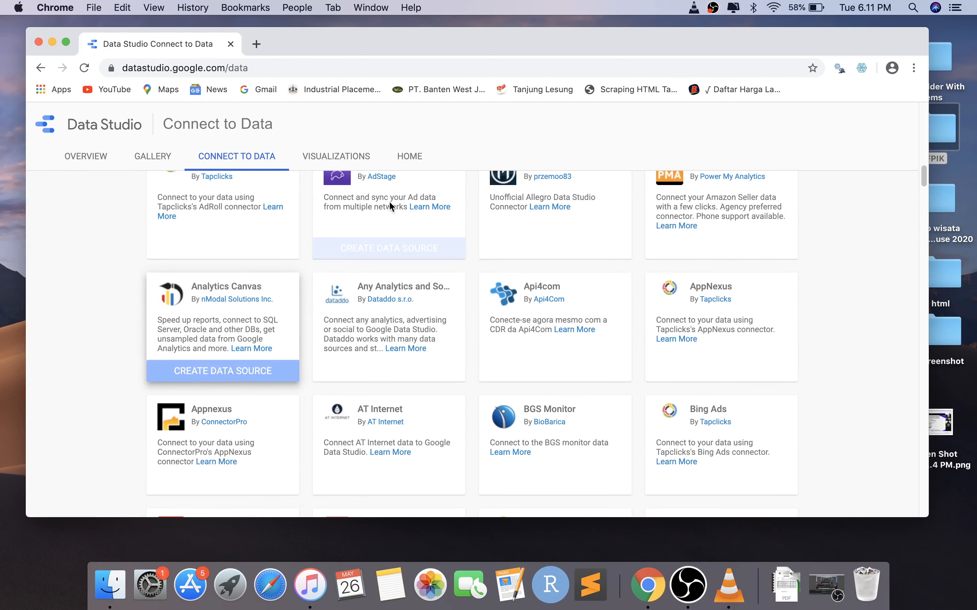
scroll(301, 339, "up", 8)
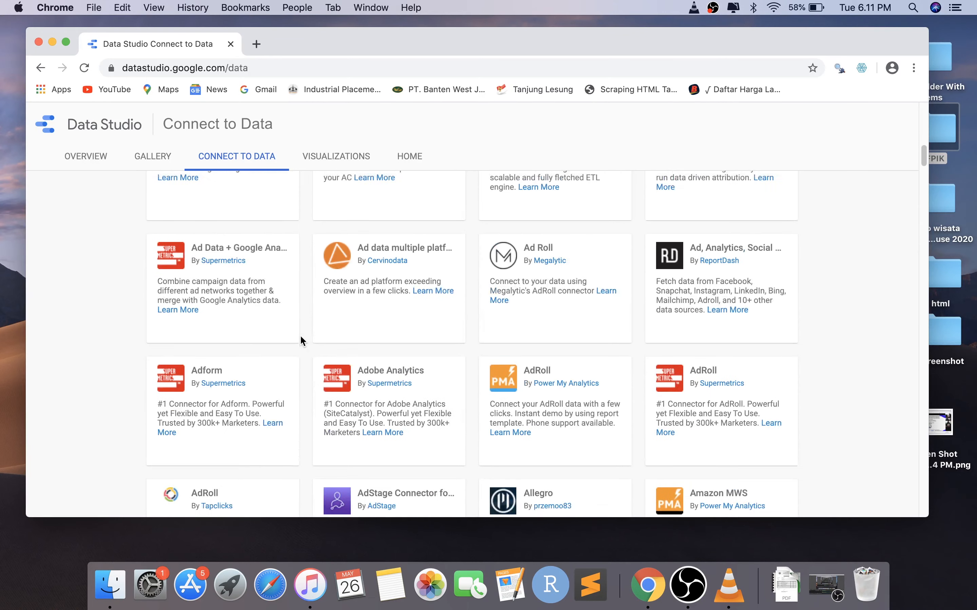
scroll(300, 337, "up", 4)
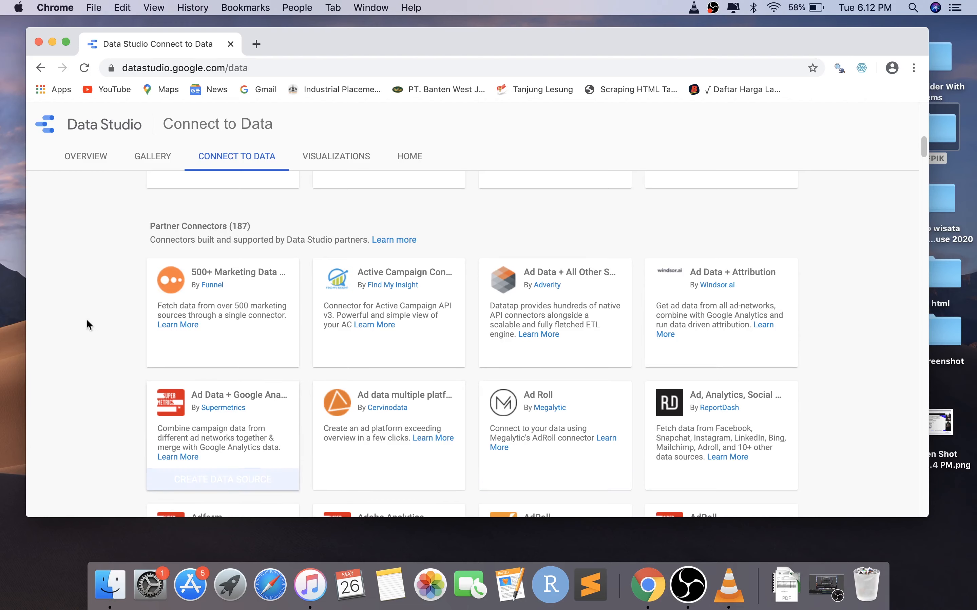
Step: Return to the Product Overview page and go to its Connect, Visualize and Share sections
scroll(88, 323, "up", 10)
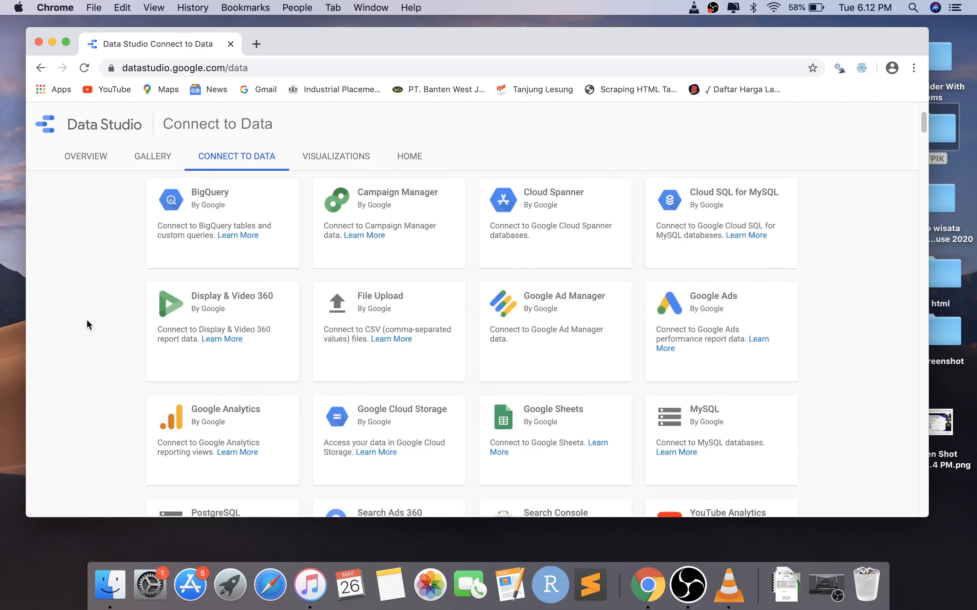
scroll(88, 324, "up", 3)
left_click(87, 157)
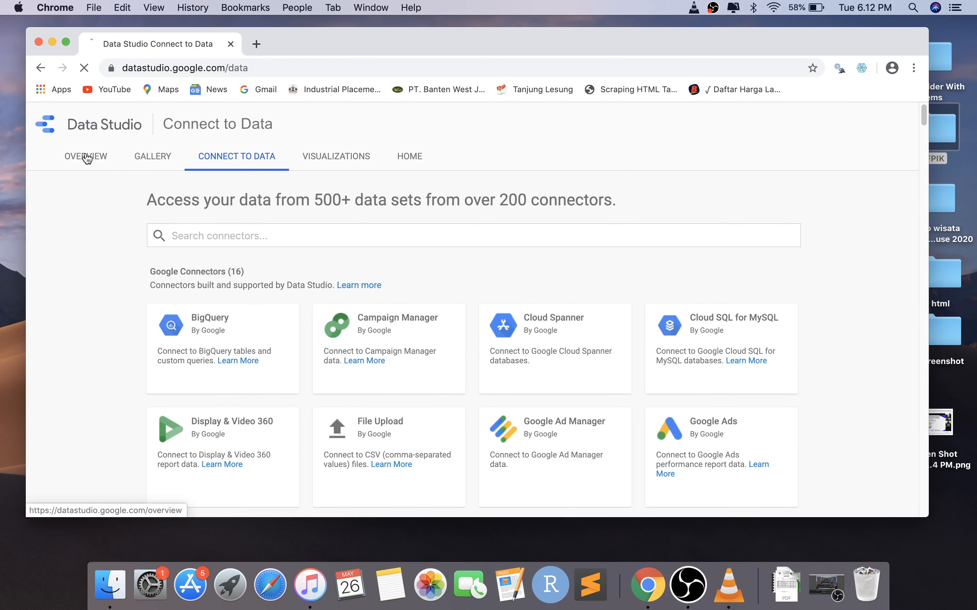
scroll(214, 344, "down", 6)
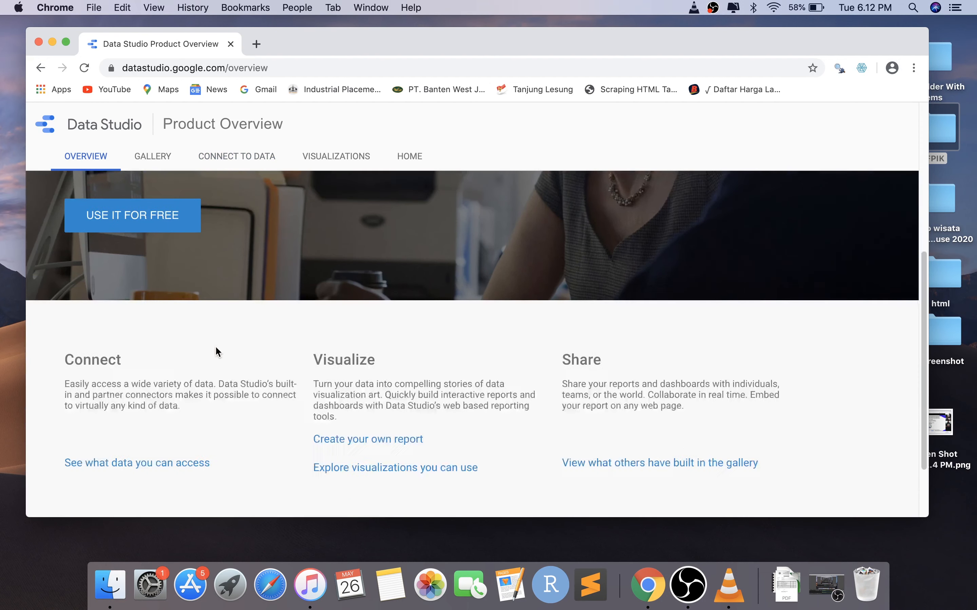
Step: Open the page of visualizations you can use in a new tab and look through its Featured and Google Visualizations sections
scroll(217, 349, "down", 3)
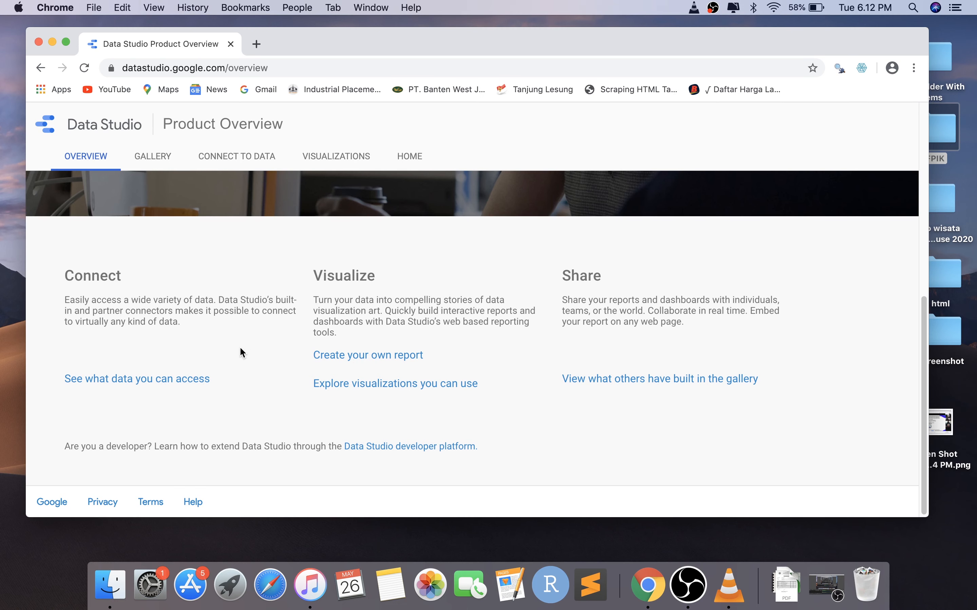
right_click(370, 389)
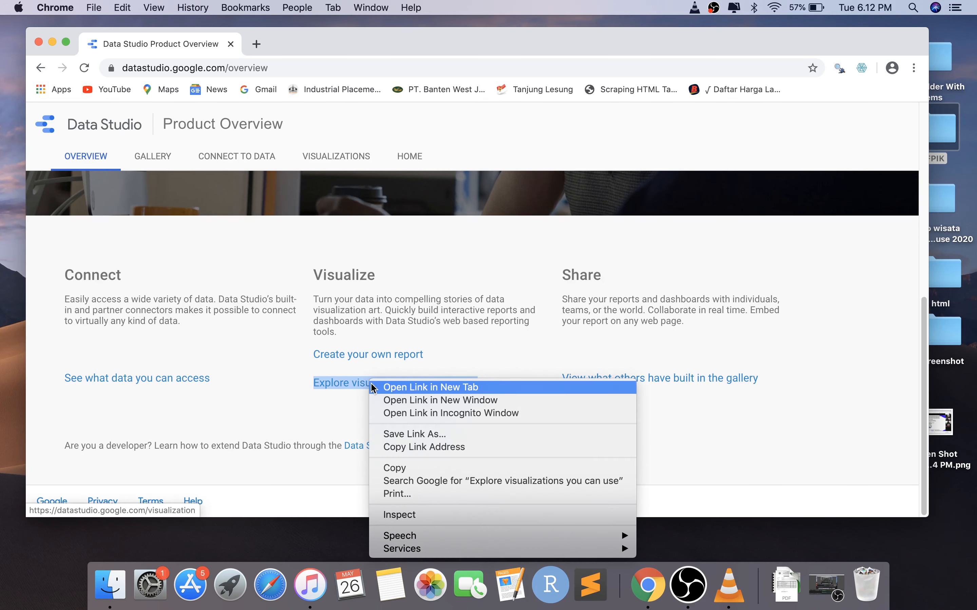
left_click(394, 383)
left_click(329, 40)
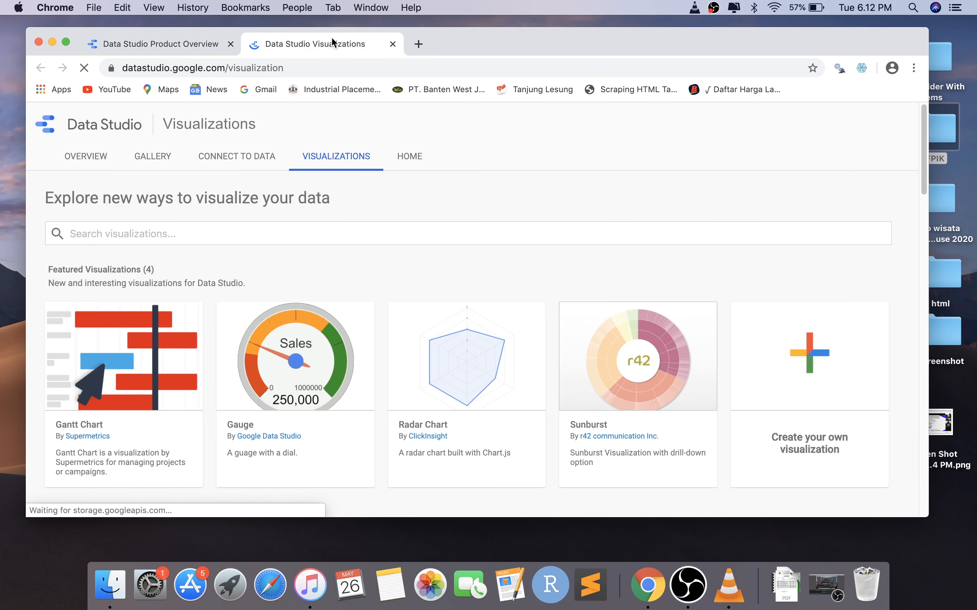
scroll(251, 276, "down", 5)
scroll(251, 276, "up", 4)
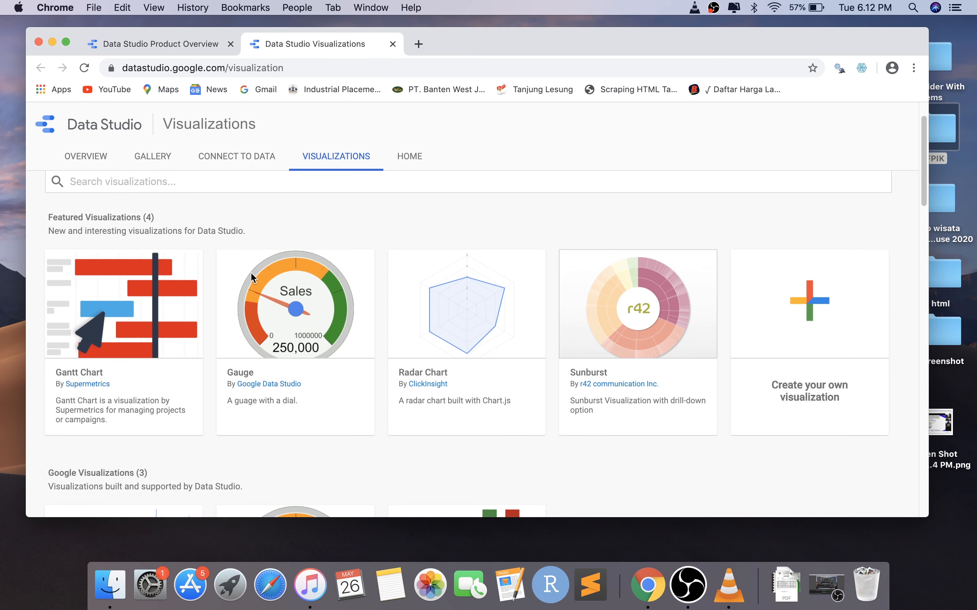
scroll(251, 276, "down", 2)
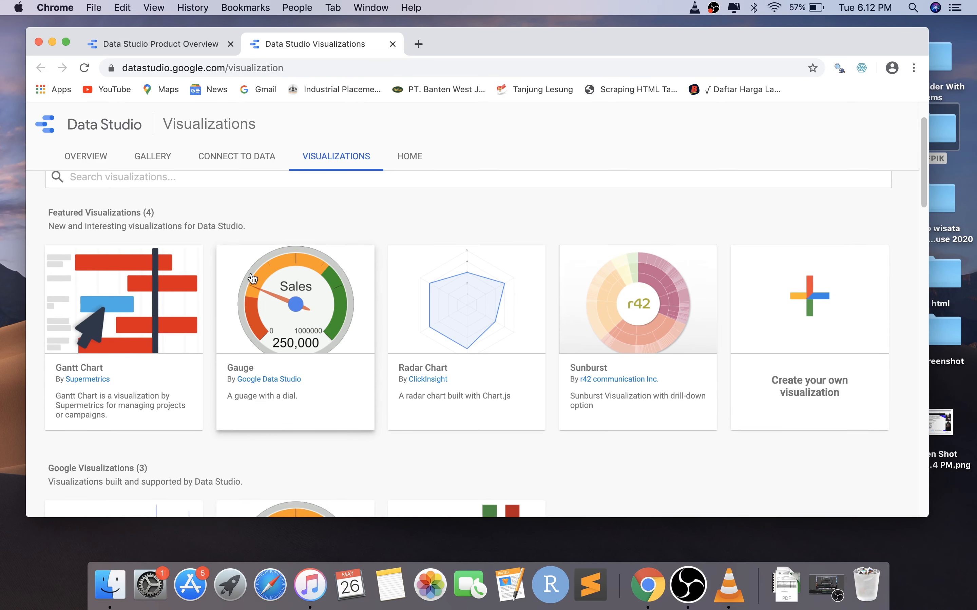
scroll(251, 276, "down", 5)
scroll(304, 339, "down", 12)
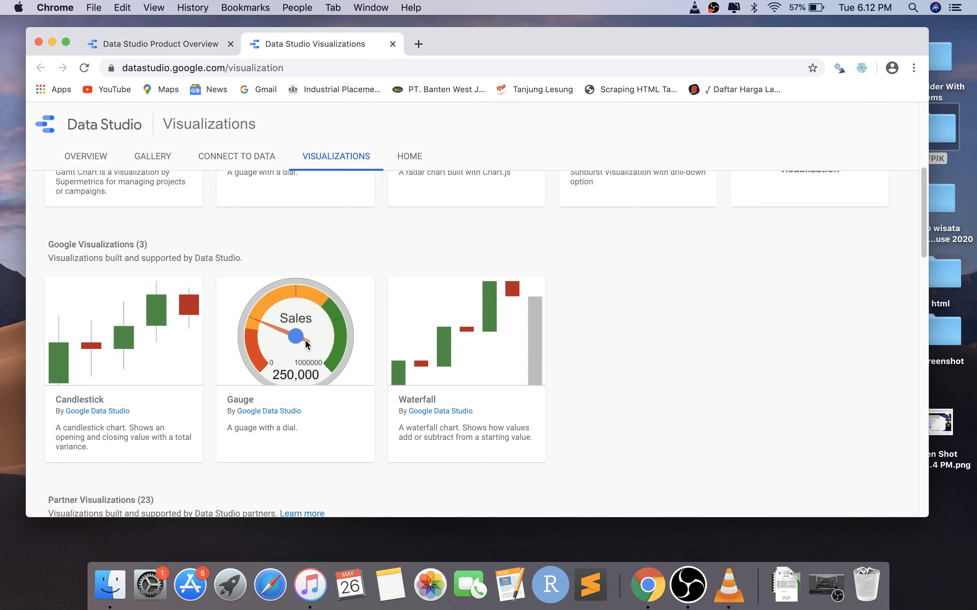
Step: Browse the Partner Visualizations section for the chart types offered by third parties, ending back at the start of the page
scroll(307, 344, "down", 2)
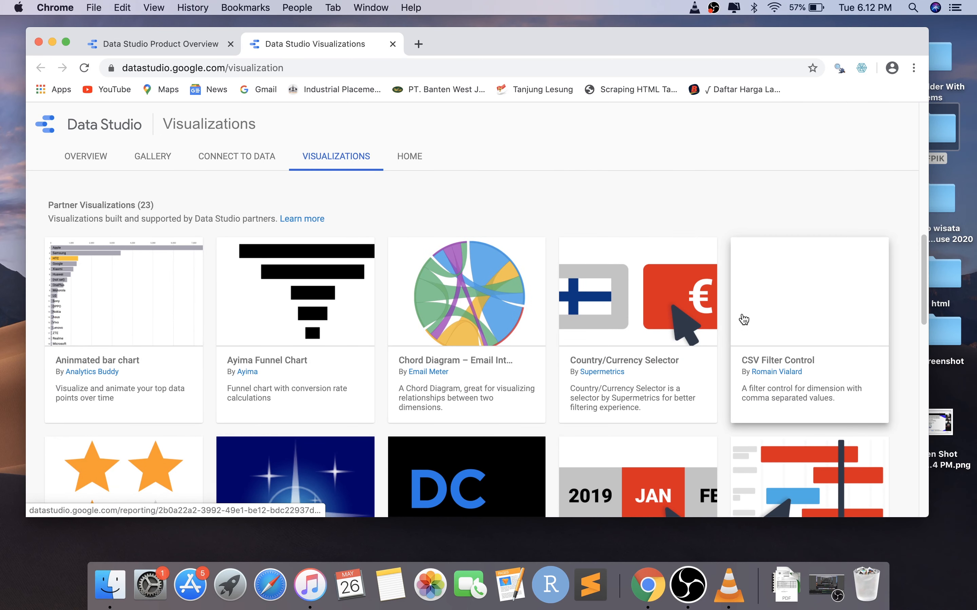
scroll(680, 327, "down", 3)
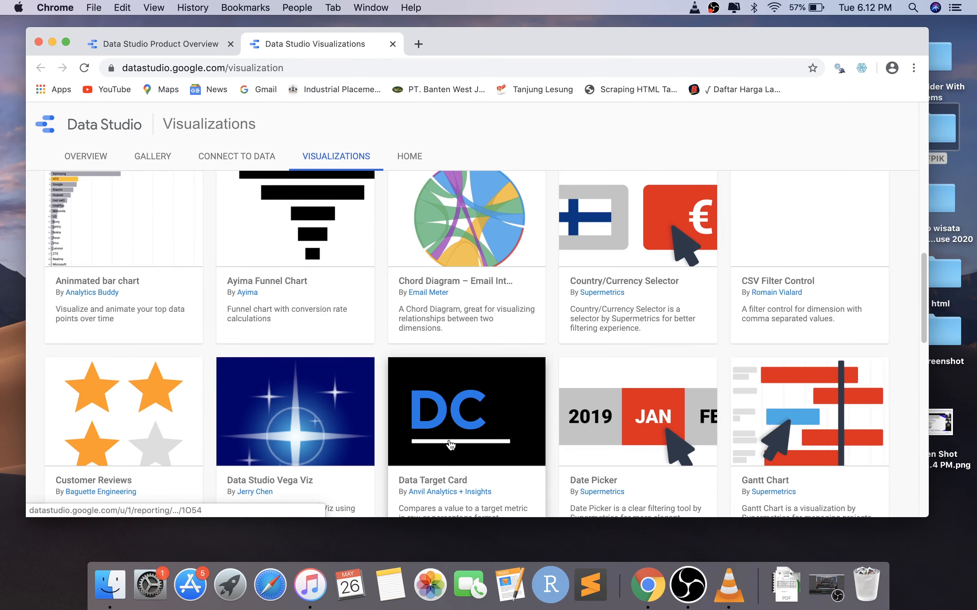
scroll(451, 445, "down", 5)
scroll(450, 445, "down", 8)
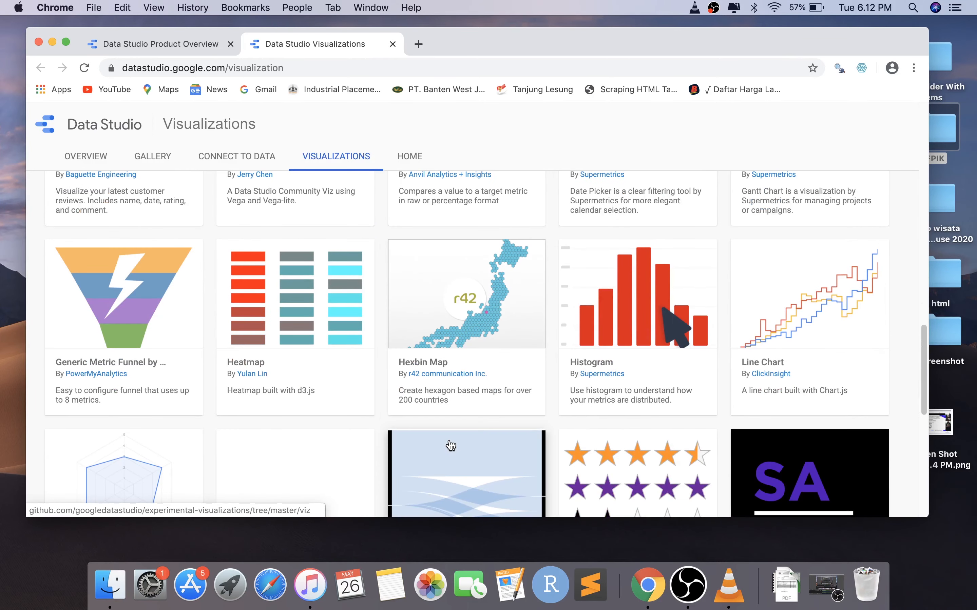
scroll(451, 445, "up", 3)
scroll(450, 445, "down", 5)
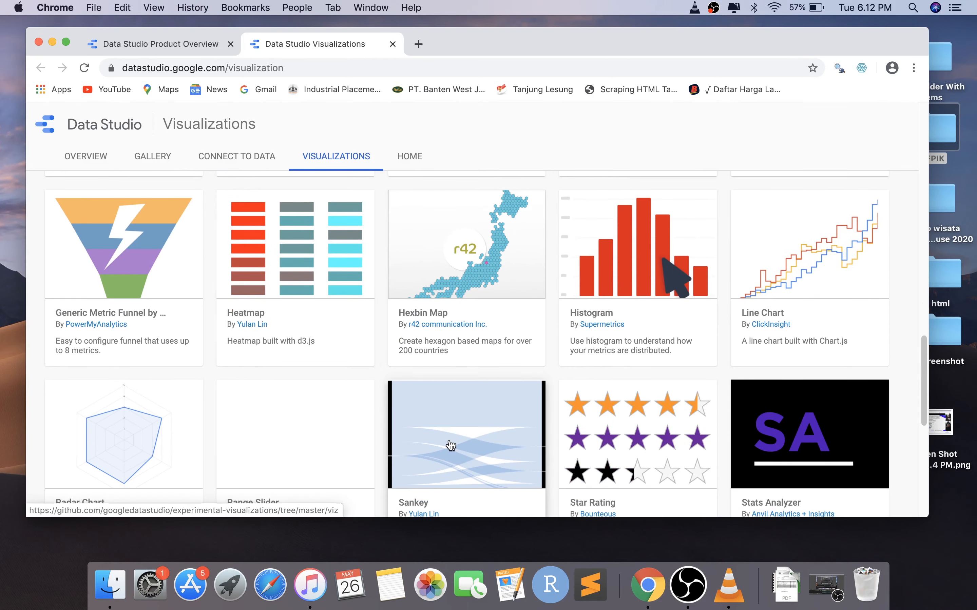
scroll(451, 445, "up", 13)
scroll(451, 445, "up", 20)
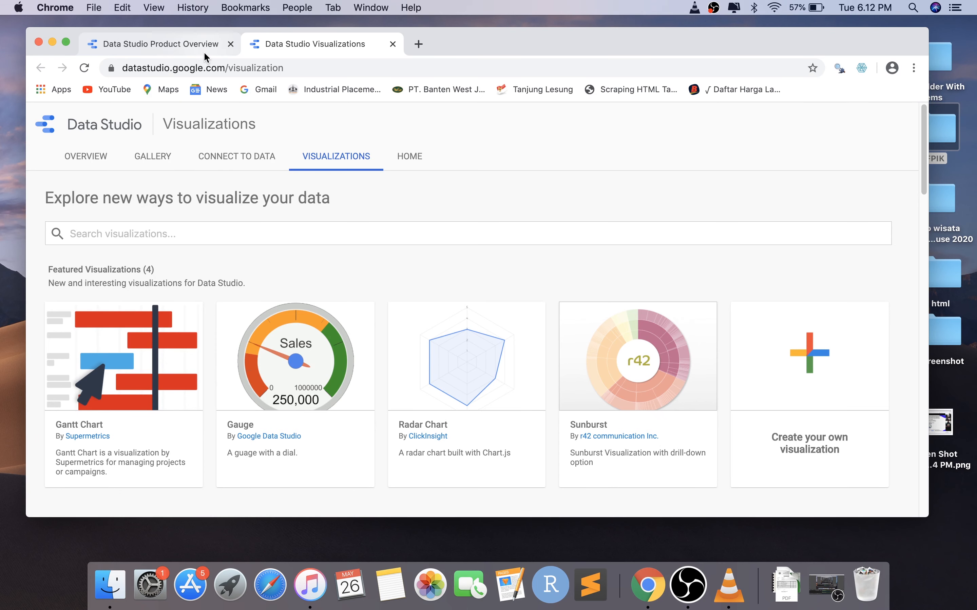
Step: Return to the Product Overview and open the gallery of what others have built in a new tab
left_click(185, 47)
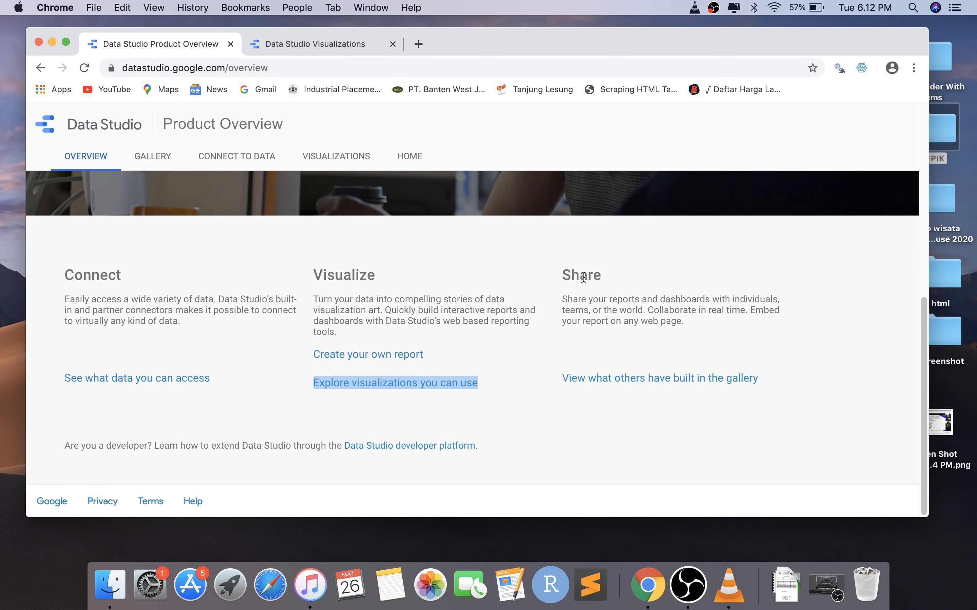
right_click(623, 382)
left_click(652, 385)
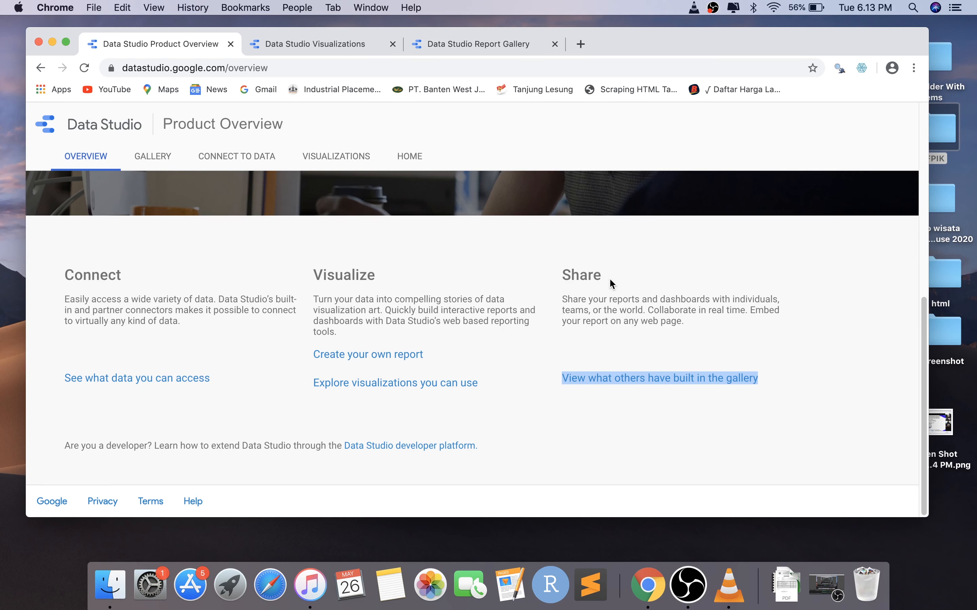
left_click(482, 42)
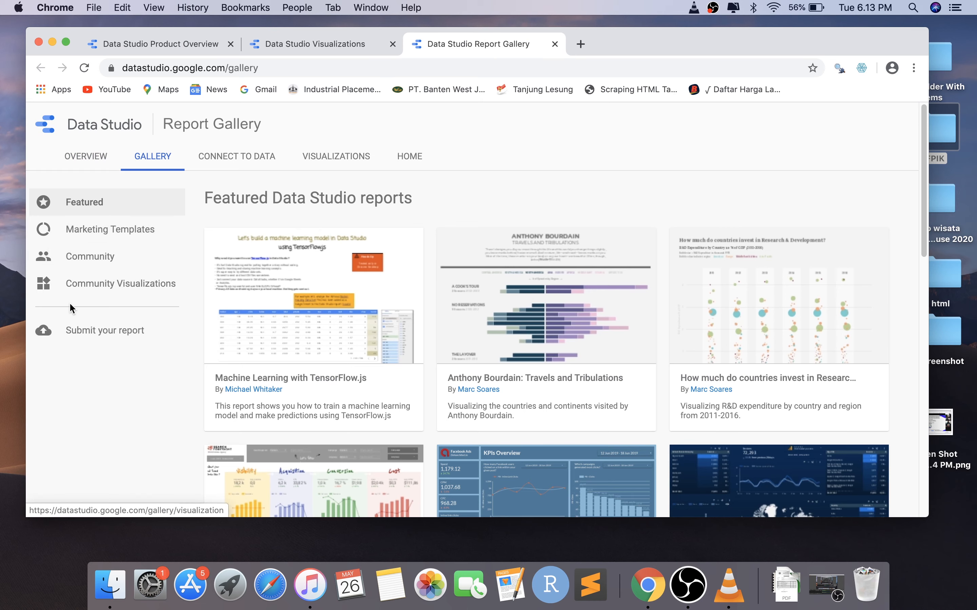
Step: Look through the featured Data Studio reports in the Report Gallery down to the end of the page
scroll(136, 390, "down", 2)
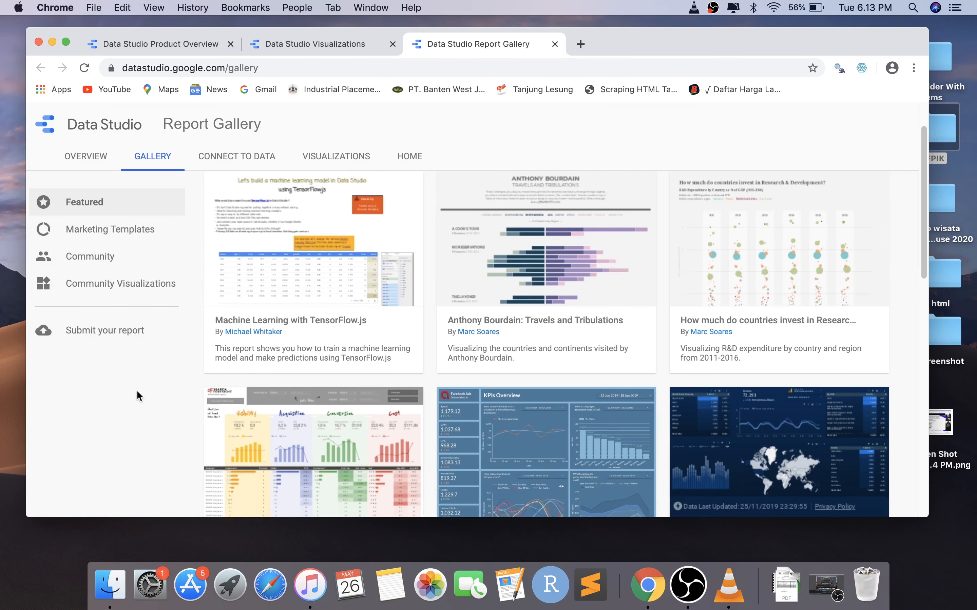
scroll(137, 390, "up", 2)
scroll(466, 354, "down", 6)
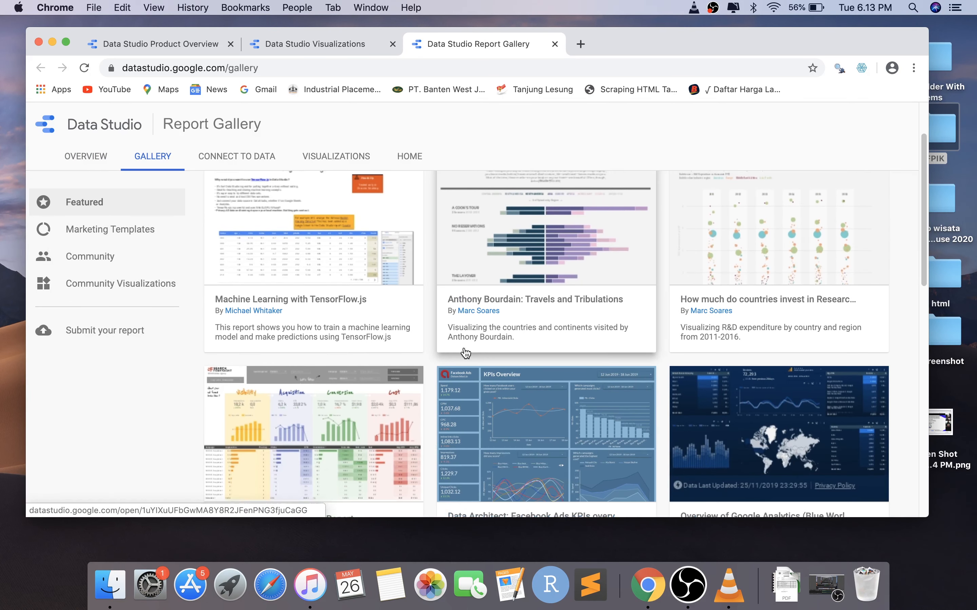
scroll(466, 354, "down", 6)
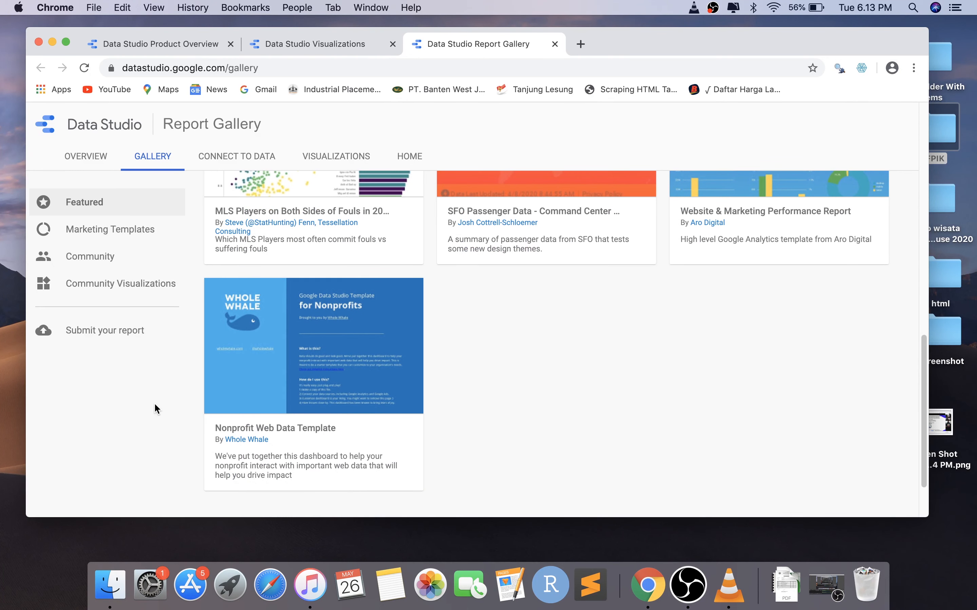
scroll(101, 405, "down", 2)
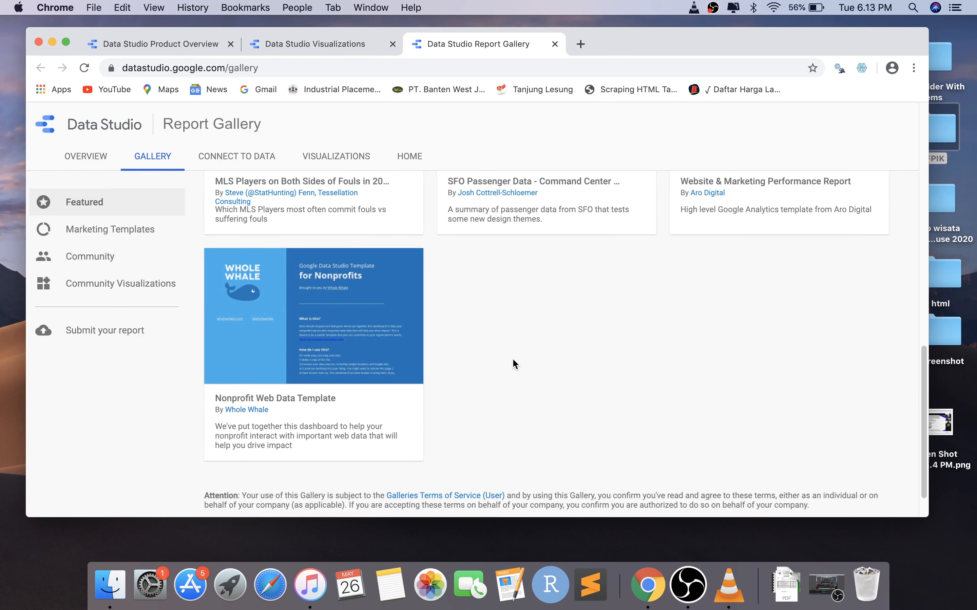
scroll(515, 364, "down", 3)
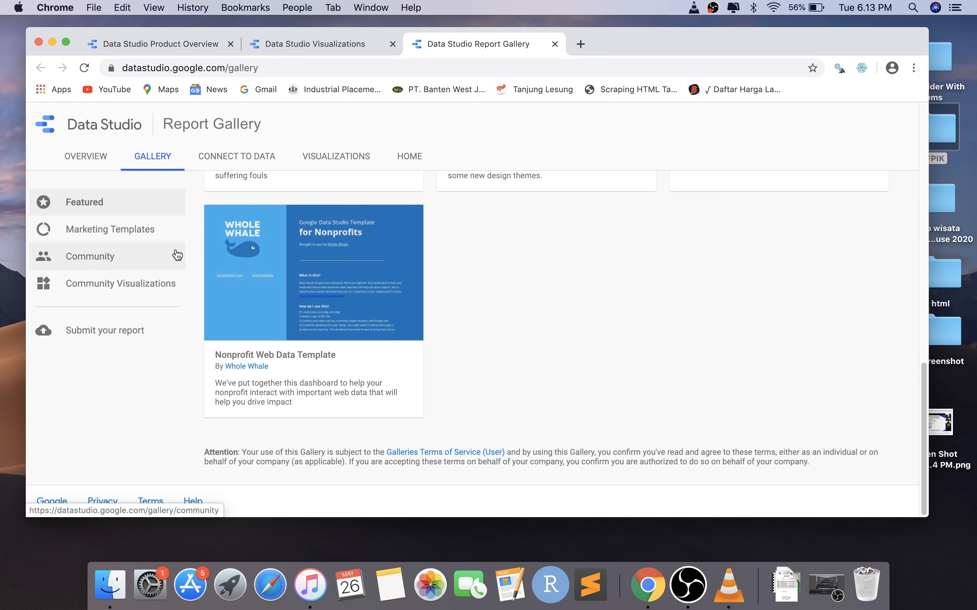
Step: Show the gallery's Community category and browse the reports shared there
left_click(113, 268)
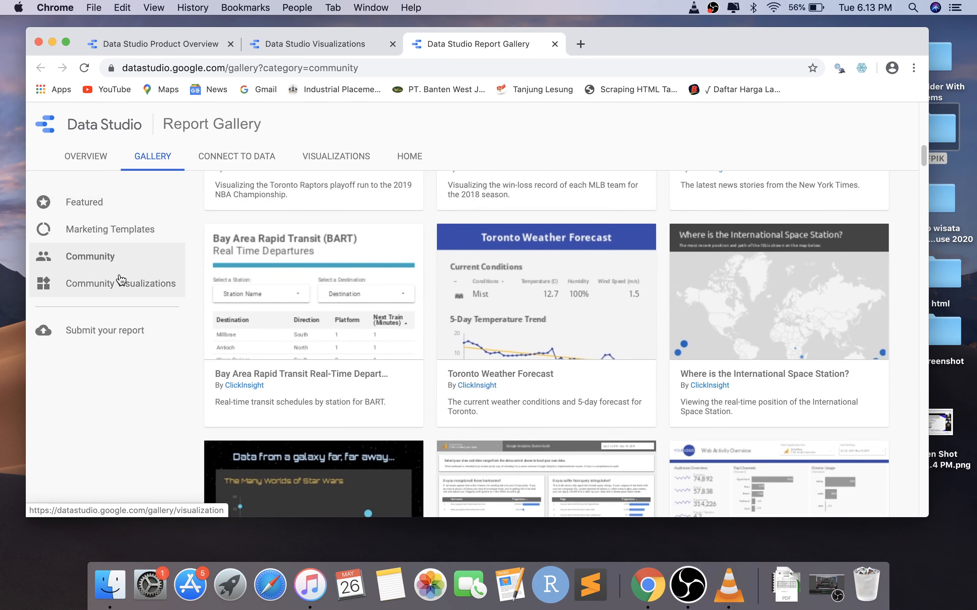
scroll(467, 352, "down", 5)
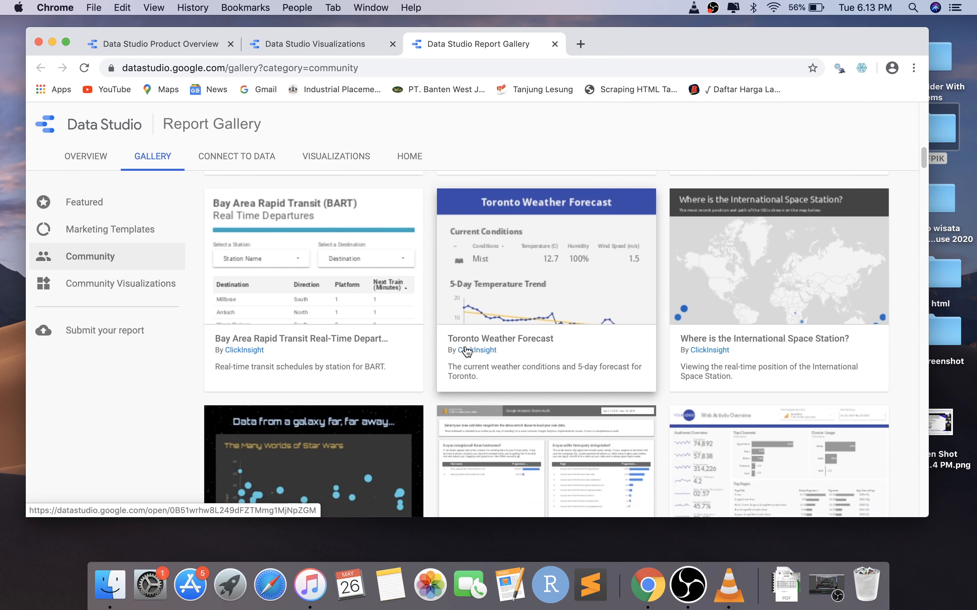
scroll(467, 352, "down", 6)
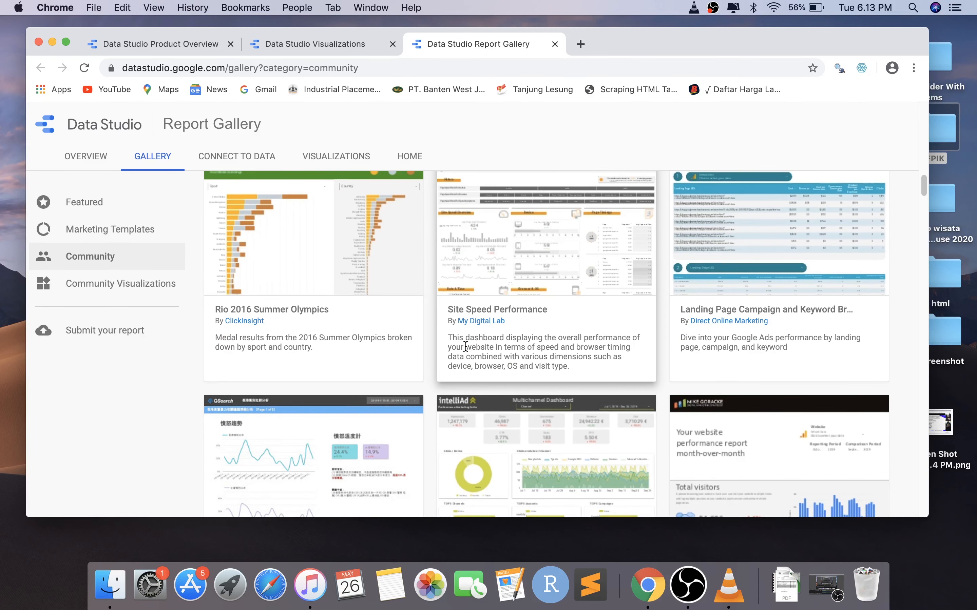
scroll(466, 346, "down", 3)
Step: Show the gallery's Community Visualizations category and look through its reports up to the beginning of the list
left_click(128, 284)
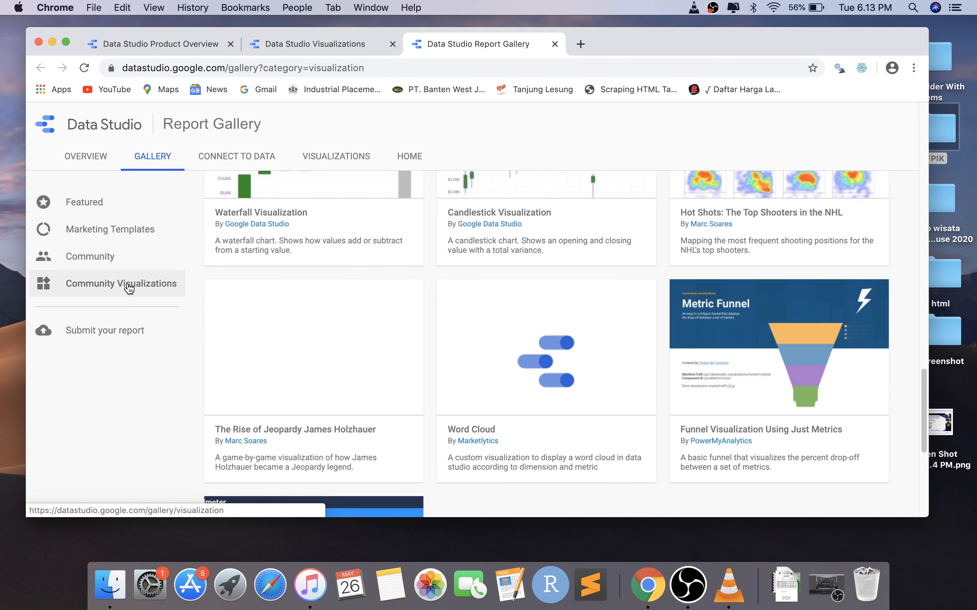
scroll(414, 303, "up", 6)
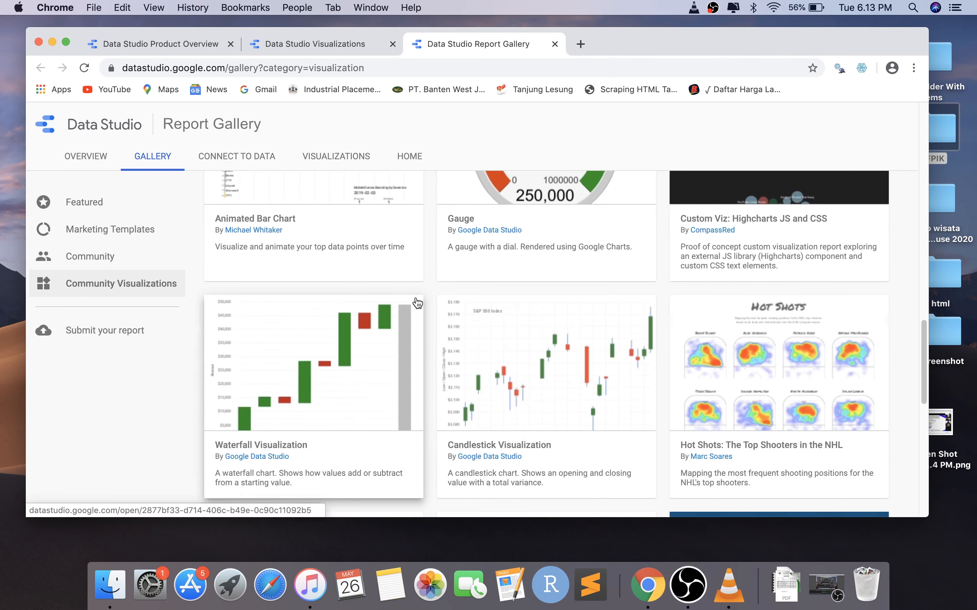
scroll(418, 303, "up", 6)
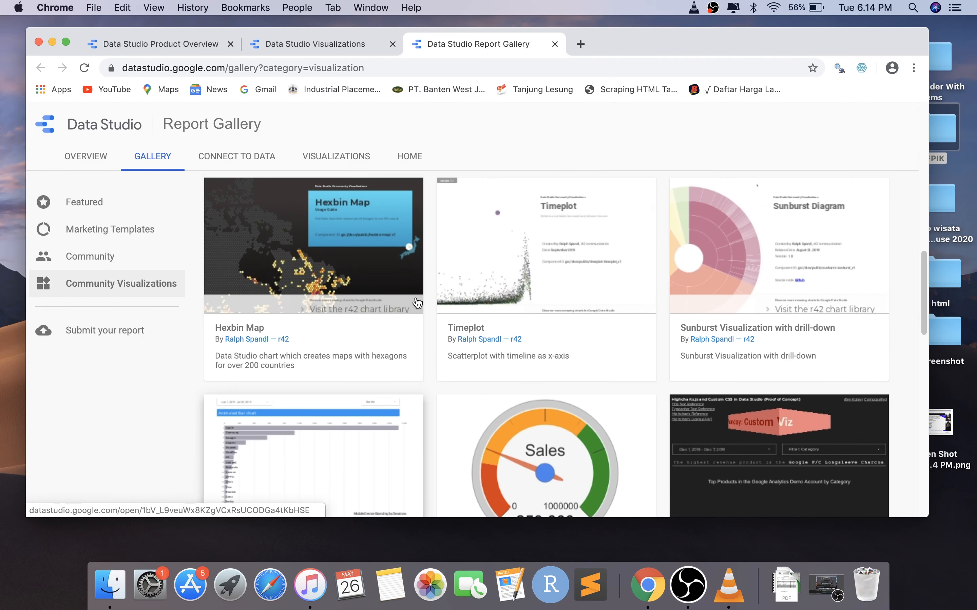
scroll(418, 303, "up", 10)
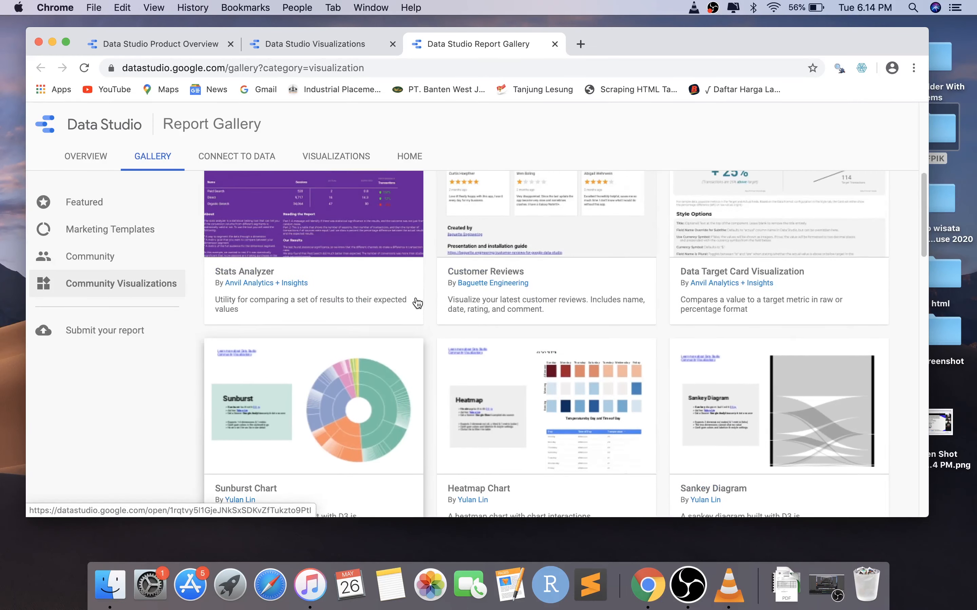
scroll(417, 304, "up", 6)
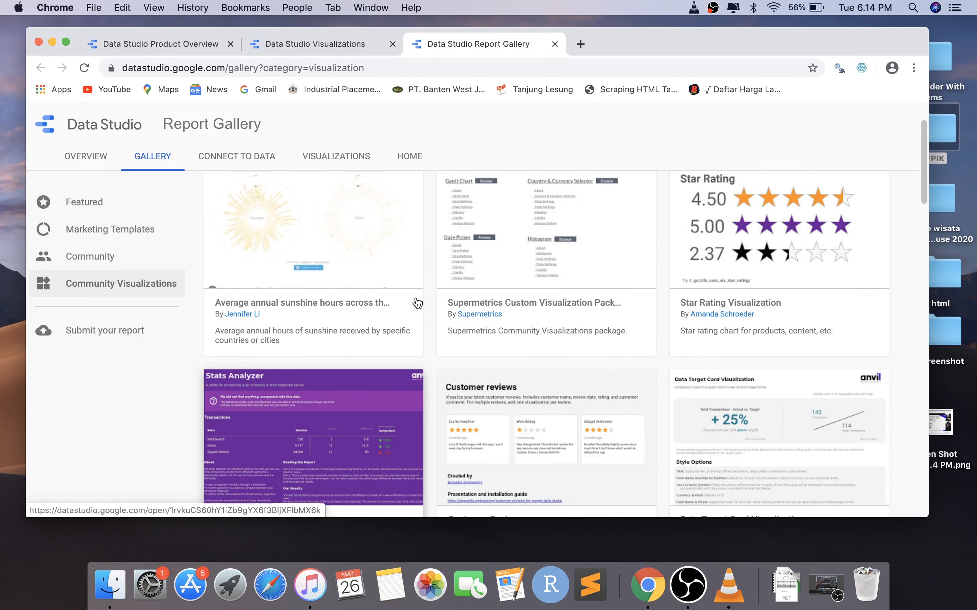
scroll(418, 303, "up", 2)
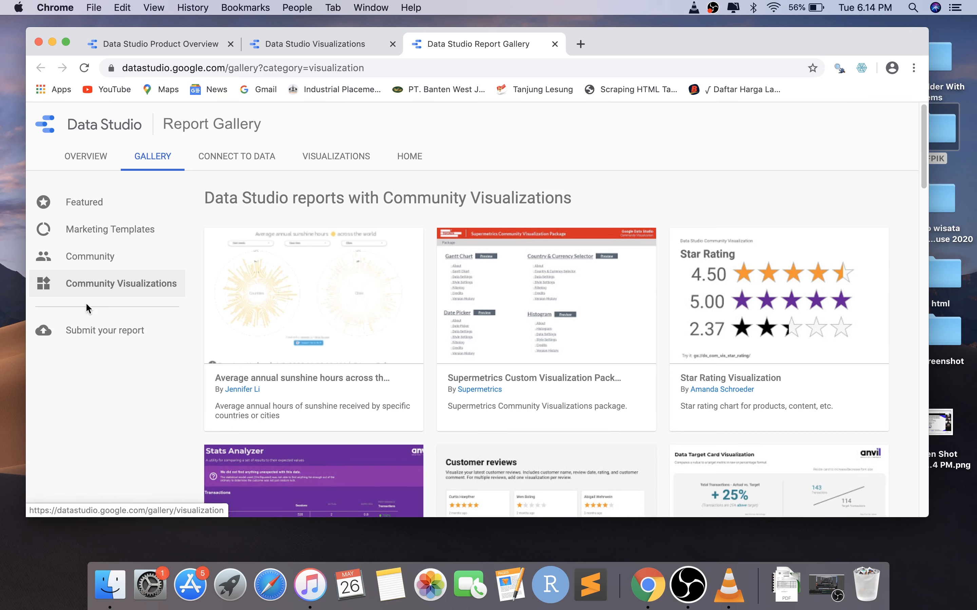
Step: Open the report on average annual sunshine hours in a new tab and examine its Countries and Cities charts
right_click(263, 326)
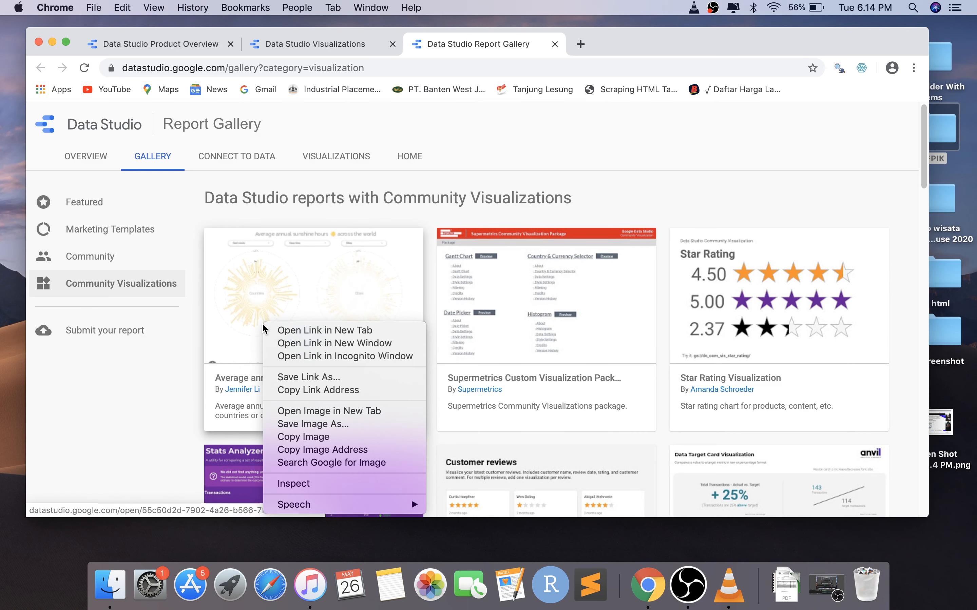
left_click(285, 329)
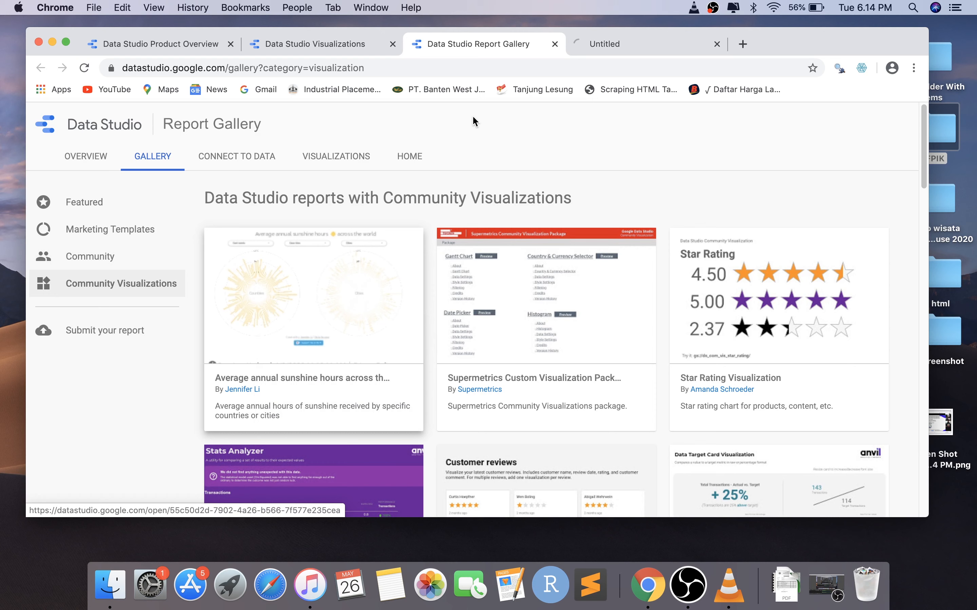
left_click(622, 44)
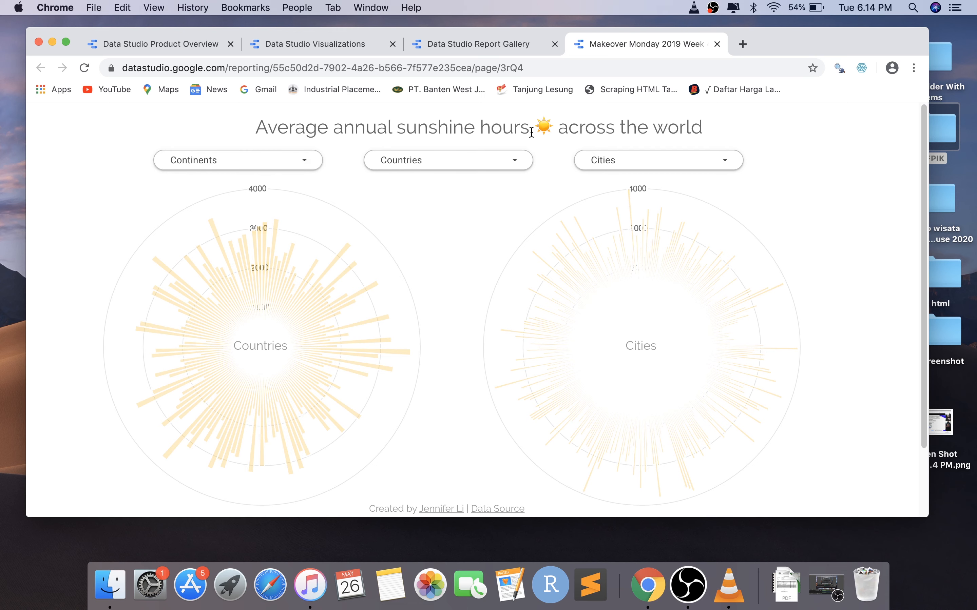
scroll(467, 303, "down", 4)
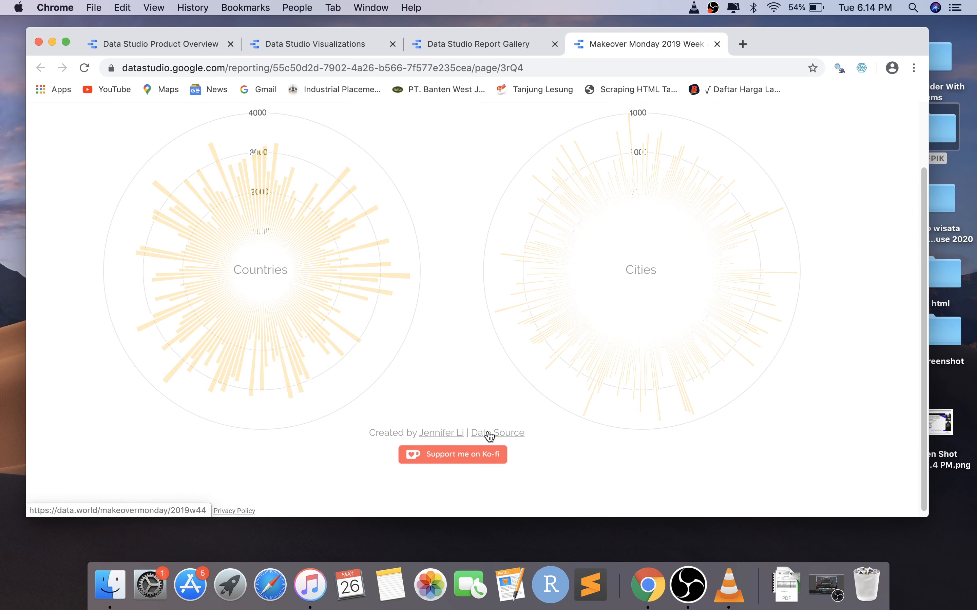
Step: Open the sunshine report's data source and examine the dataset's description and its Cities by Sunshine Duration.xlsx file
left_click(509, 435)
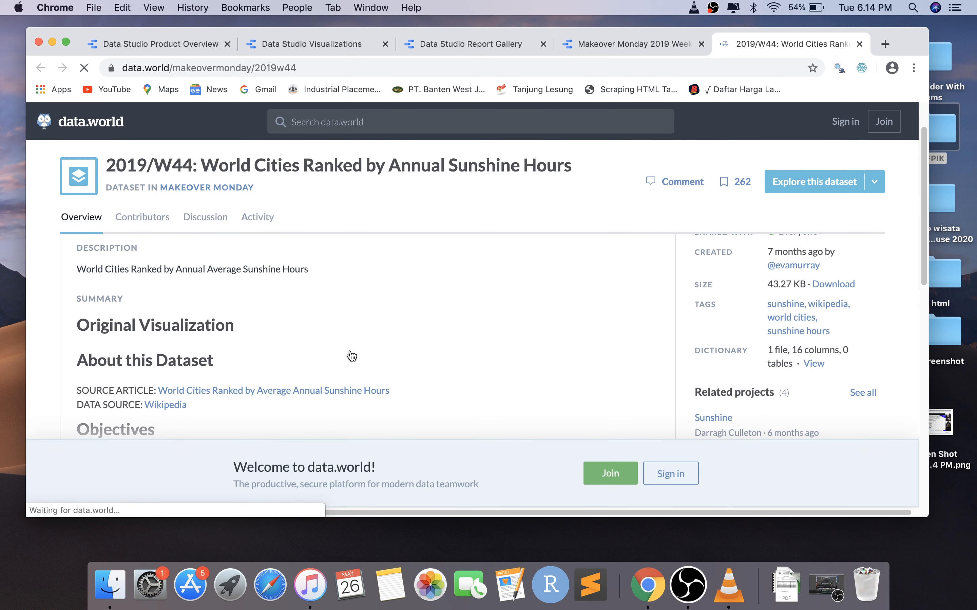
scroll(208, 375, "down", 5)
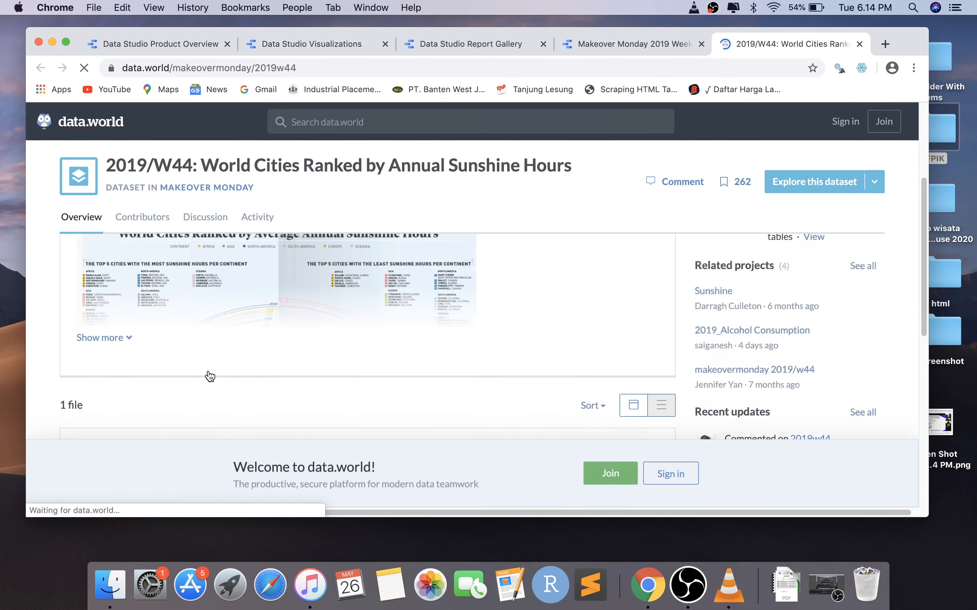
scroll(210, 376, "down", 5)
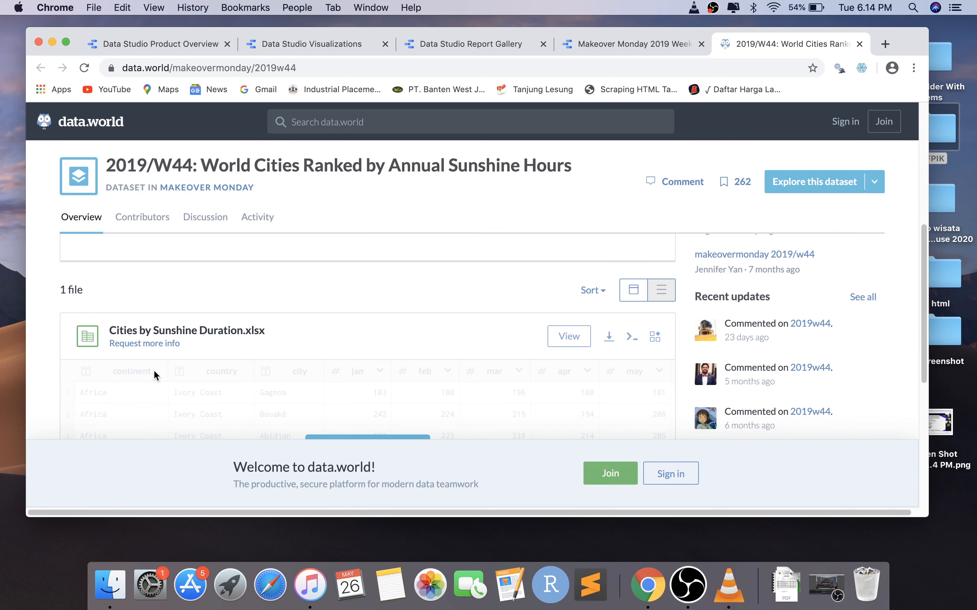
Step: Finish viewing the sunshine dataset and close the dataset, the sunshine report and the Report Gallery pages
scroll(153, 370, "down", 1)
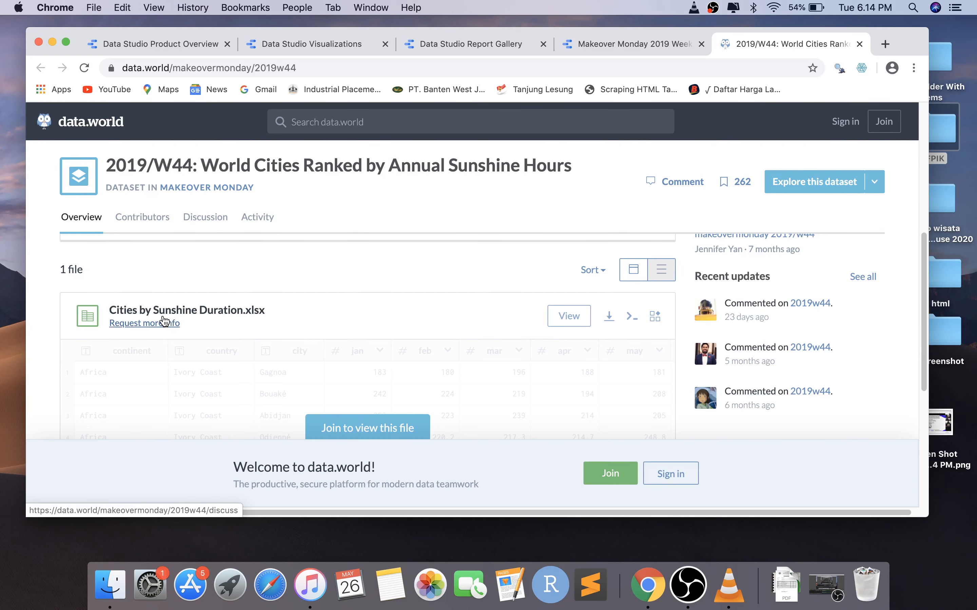
scroll(362, 297, "up", 5)
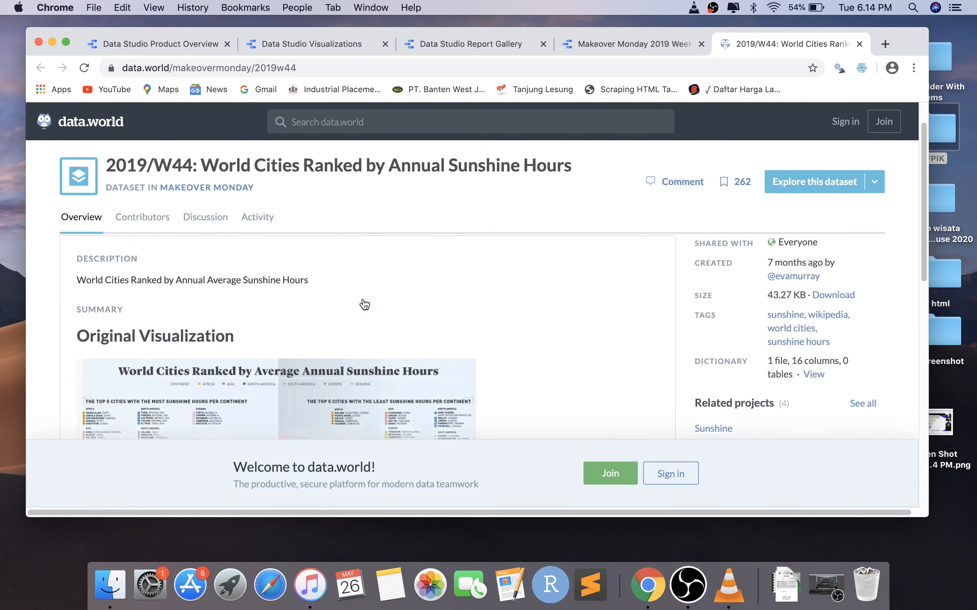
scroll(364, 305, "up", 2)
left_click(858, 44)
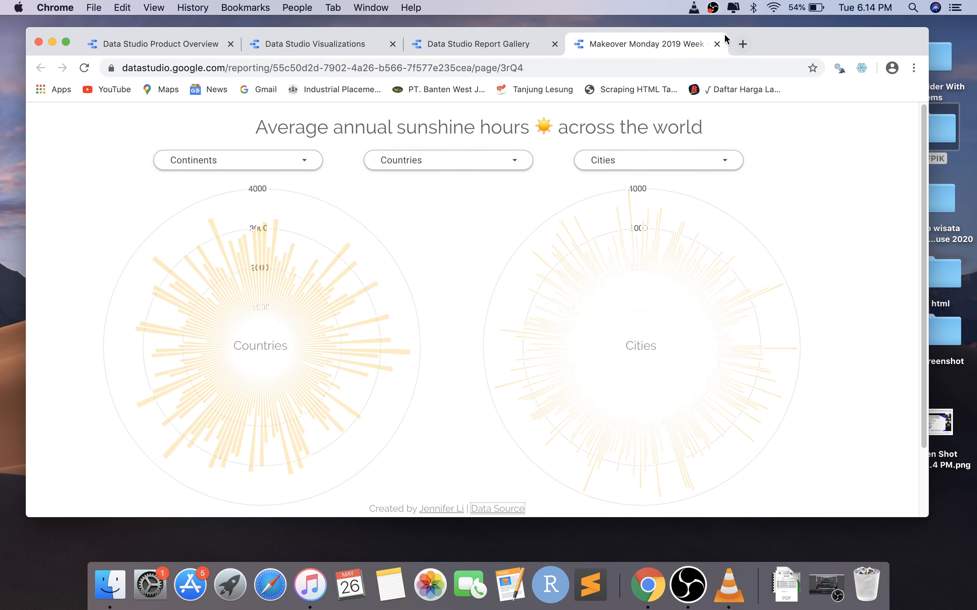
left_click(717, 44)
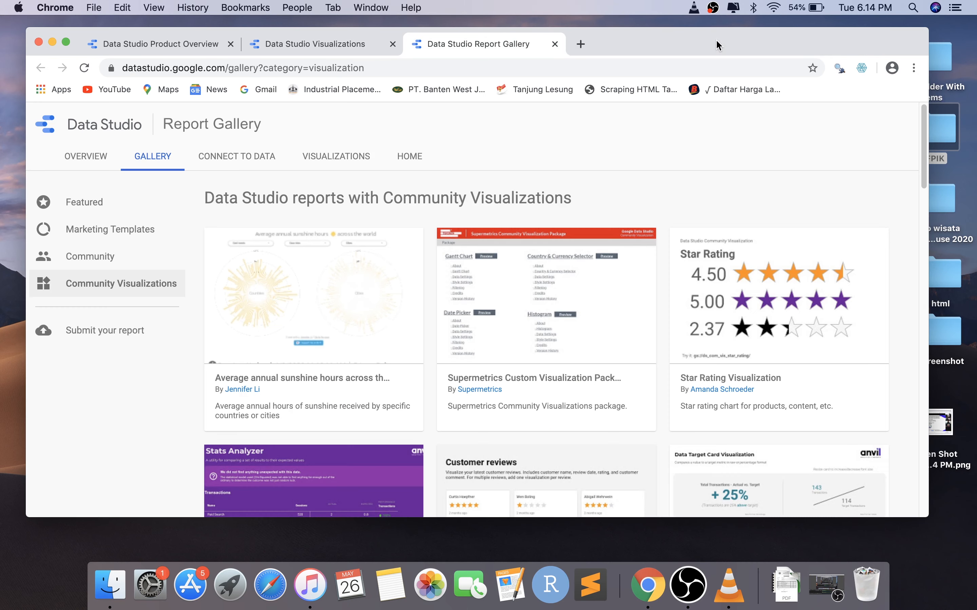
left_click(555, 44)
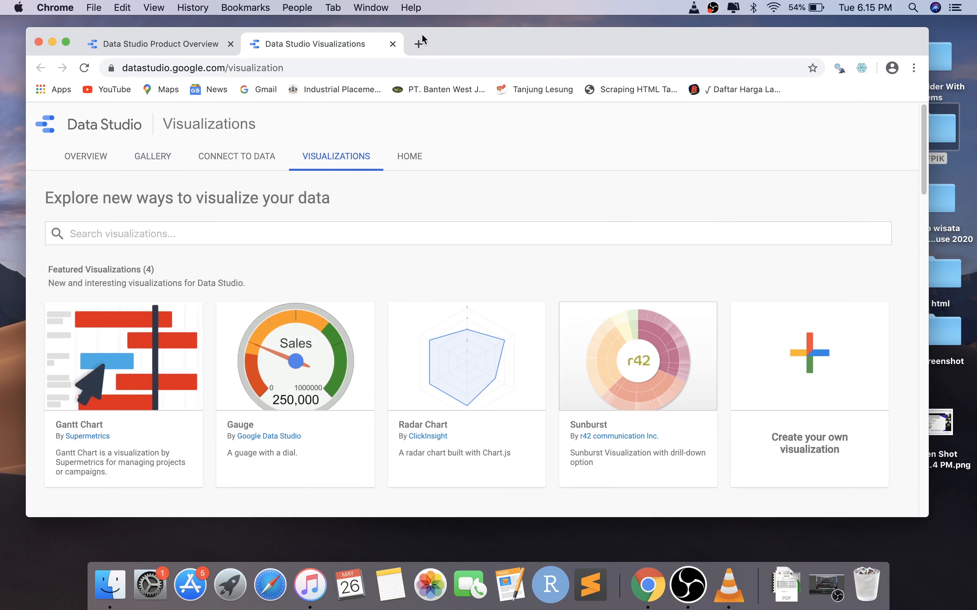
Step: Start using Data Studio for free from the Product Overview page and sign in with the tutorial Google account, entering its password
left_click(171, 49)
scroll(152, 221, "up", 10)
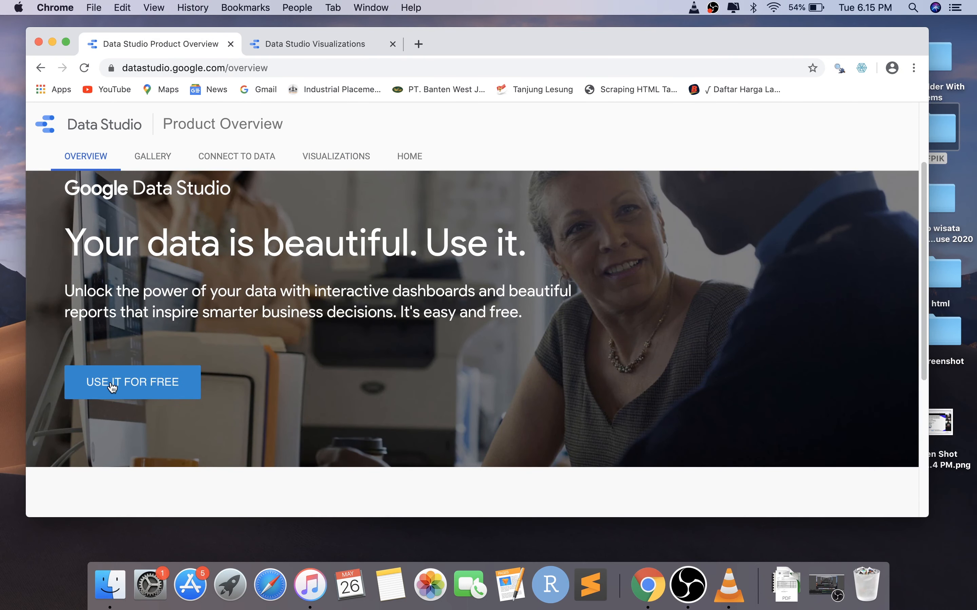
left_click(112, 387)
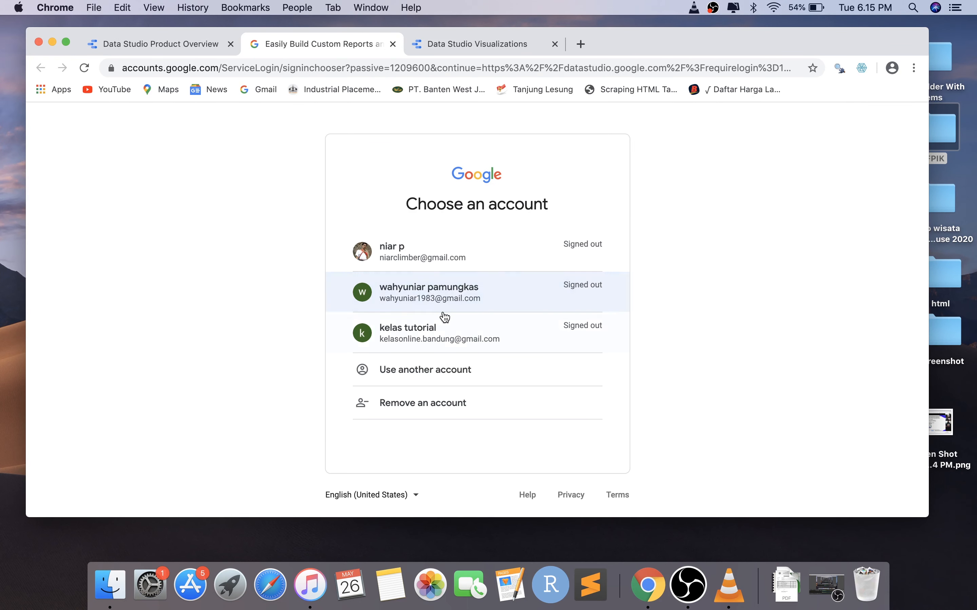
left_click(427, 338)
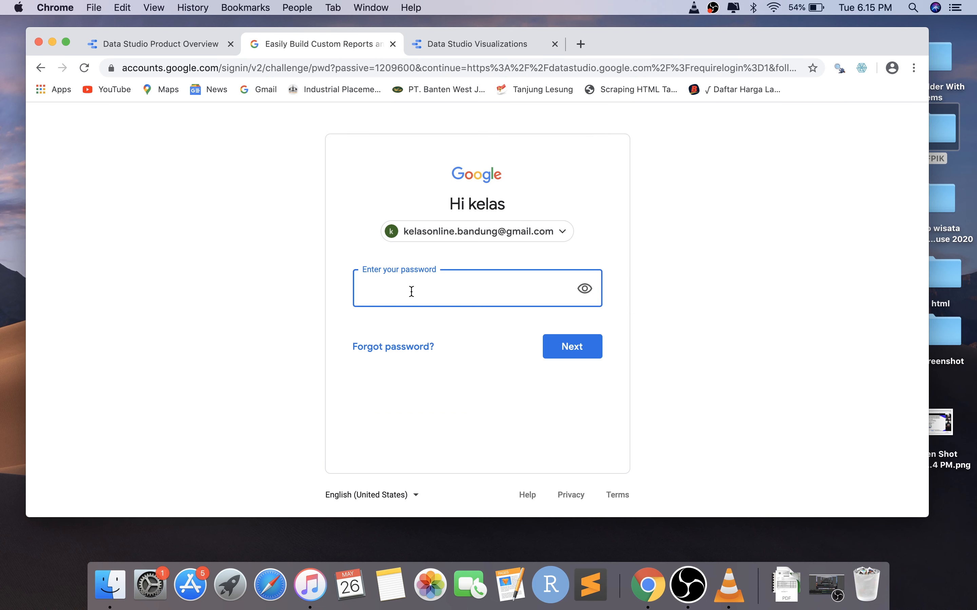
type("••")
left_click(573, 343)
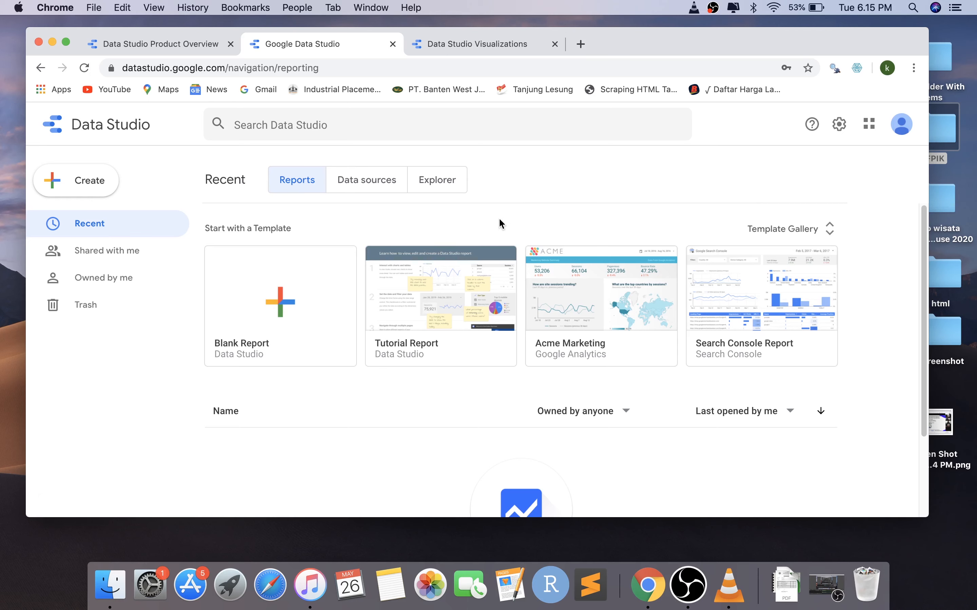
Step: Start a new report, read the welcome introduction on Connect, Visualize and Share, and proceed to the terms
scroll(501, 224, "down", 1)
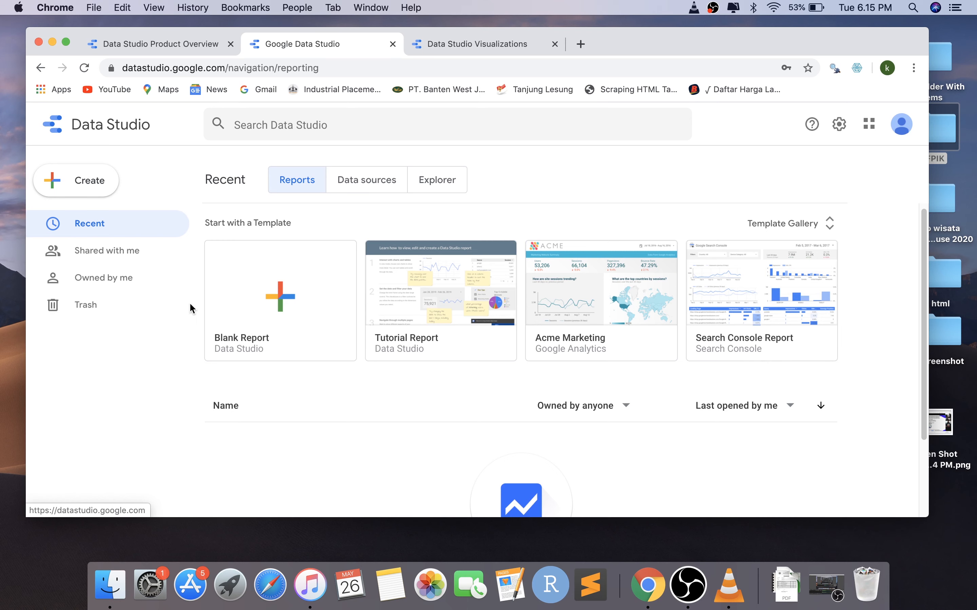
left_click(79, 189)
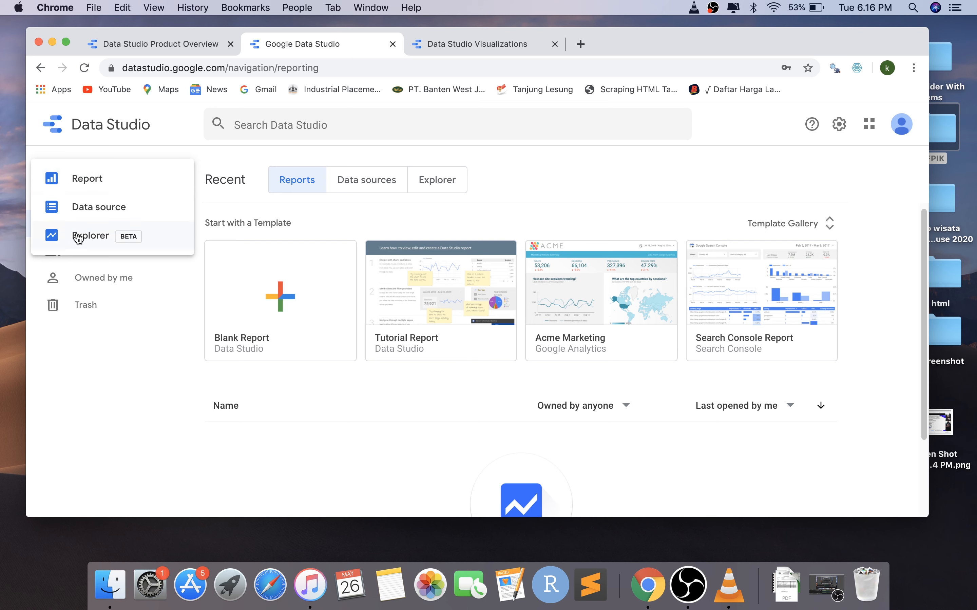
left_click(88, 183)
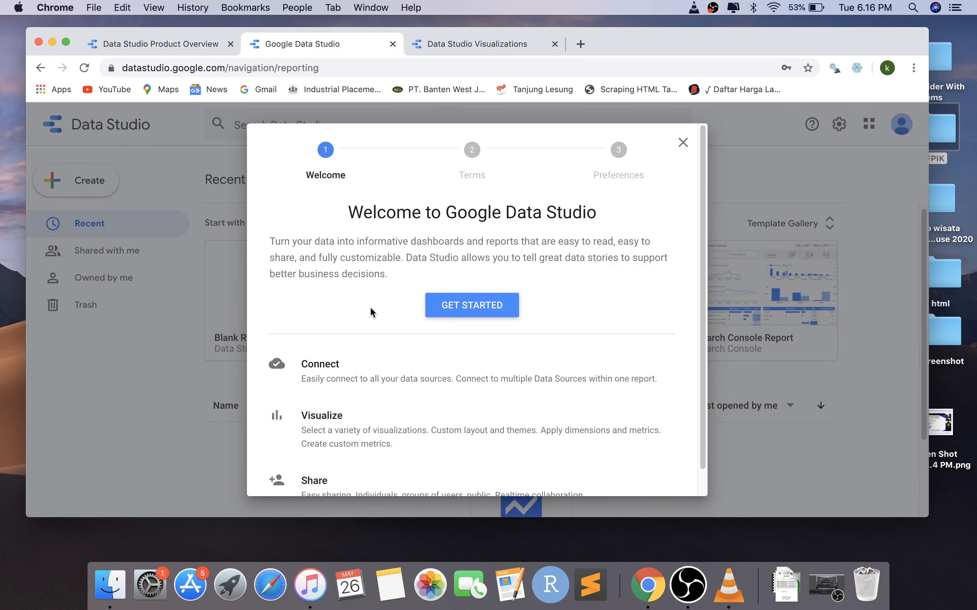
scroll(360, 334, "down", 2)
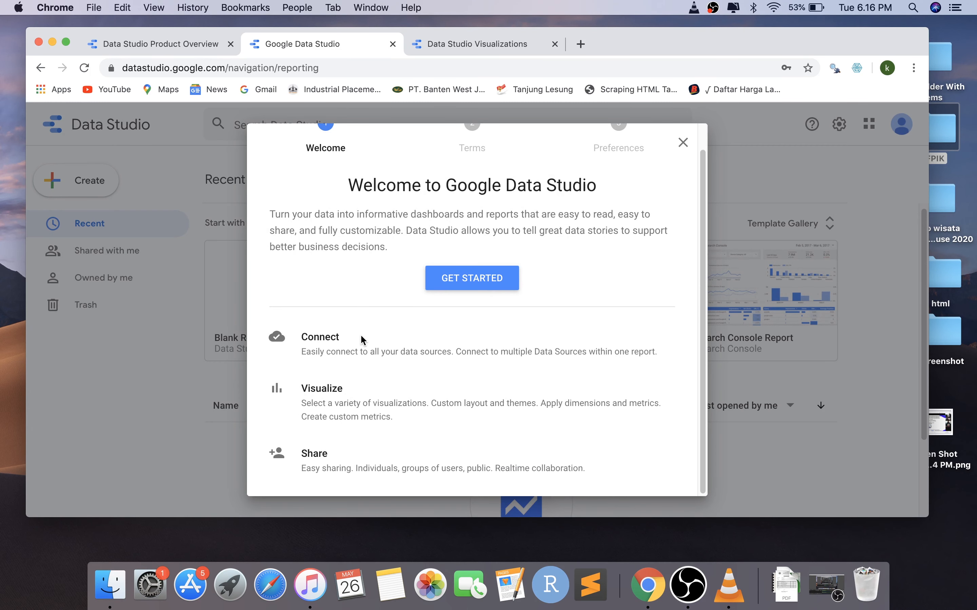
scroll(360, 334, "up", 2)
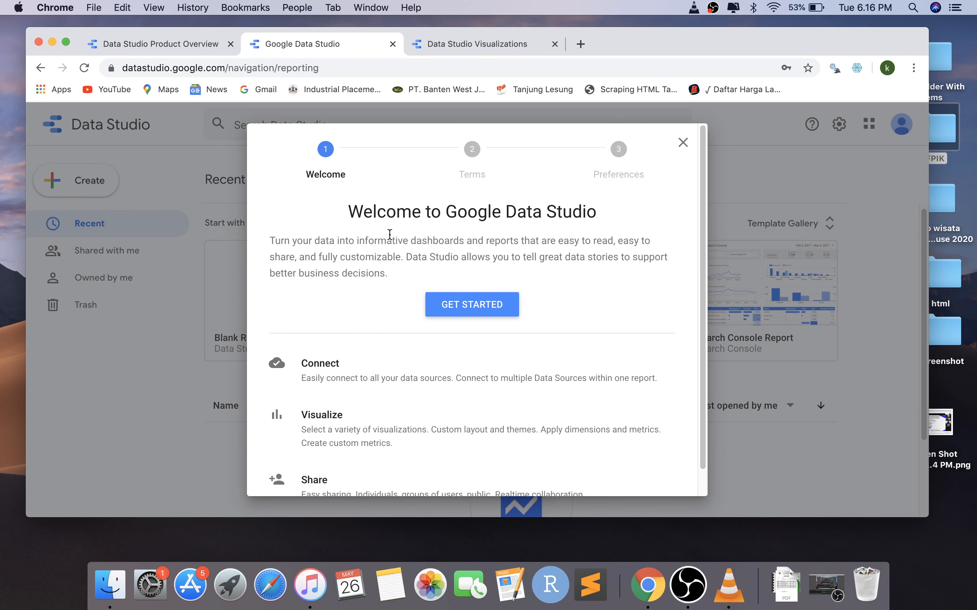
scroll(349, 342, "down", 1)
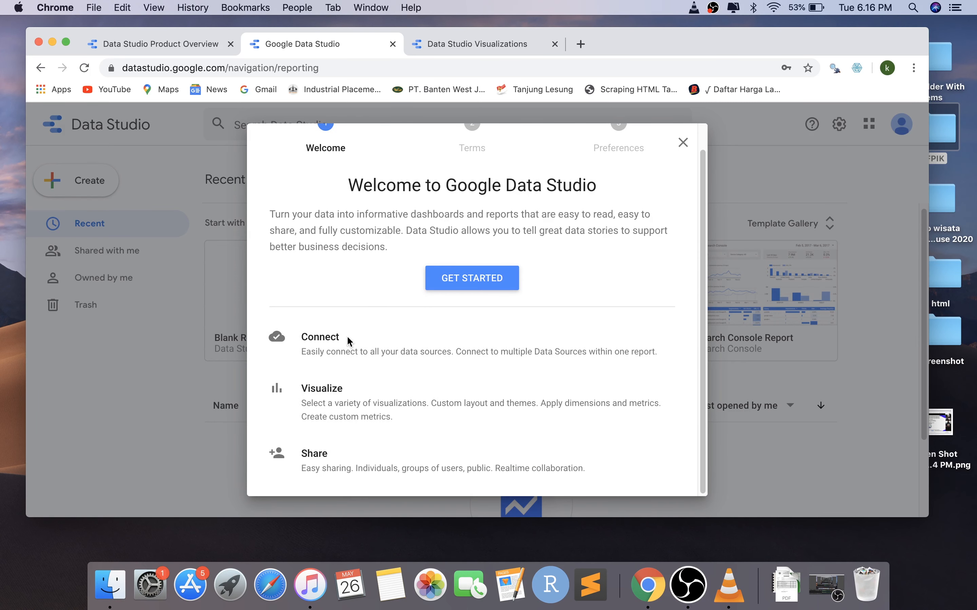
scroll(370, 288, "up", 1)
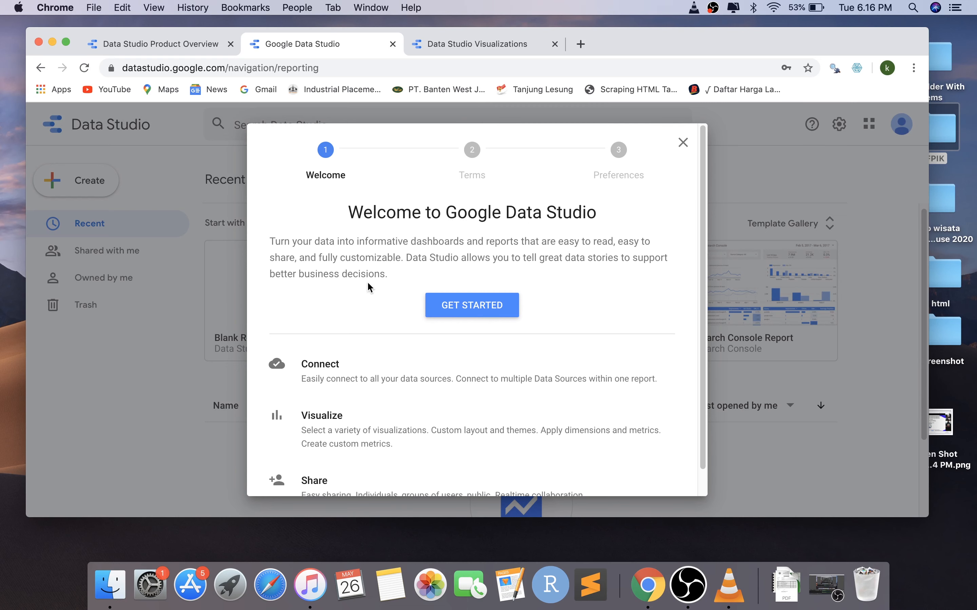
left_click(458, 305)
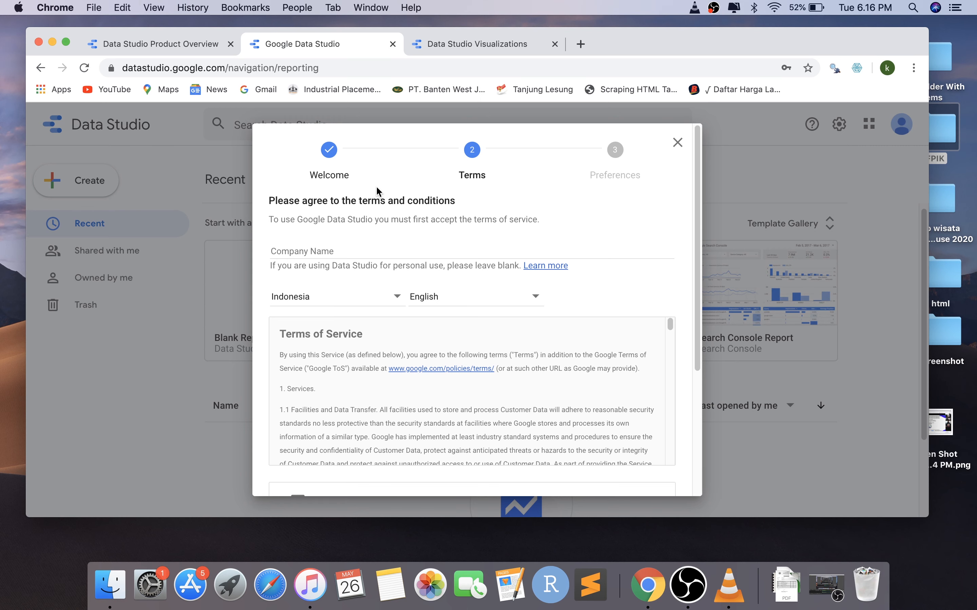
Step: Acknowledge and accept the terms of service with the company name left blank, and finish setup with yes to all email preferences
scroll(356, 308, "down", 4)
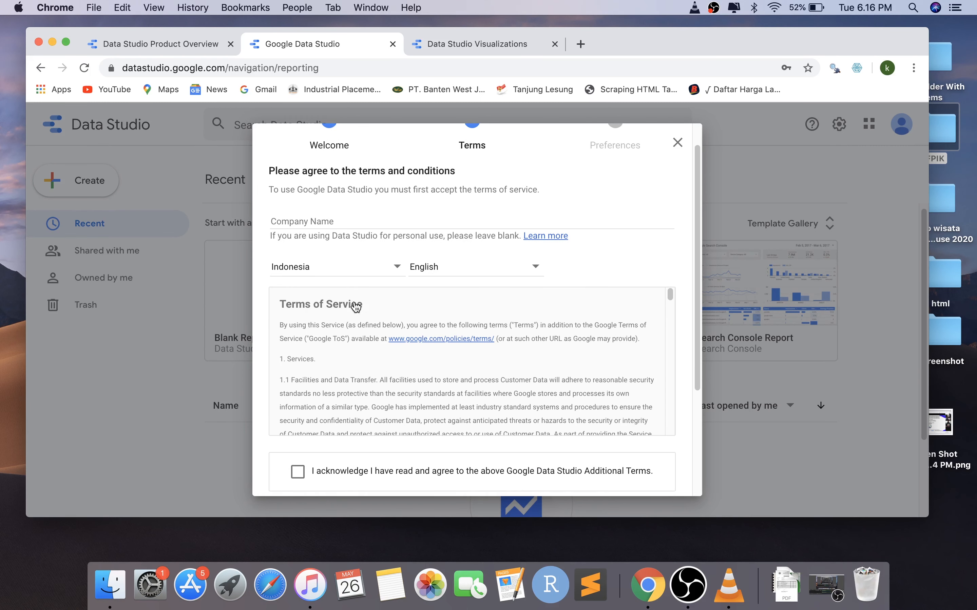
scroll(355, 307, "up", 2)
scroll(355, 307, "up", 1)
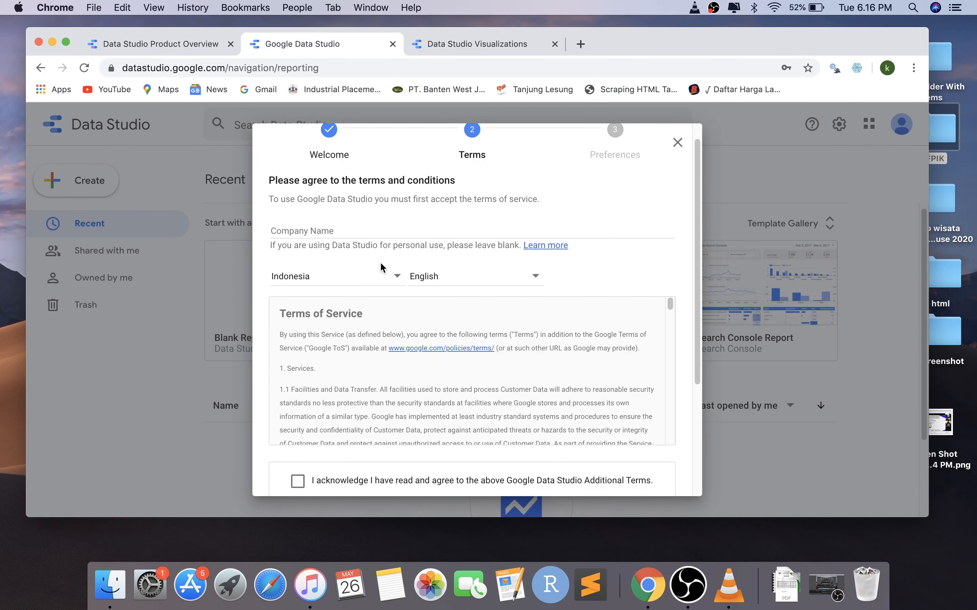
scroll(382, 267, "down", 5)
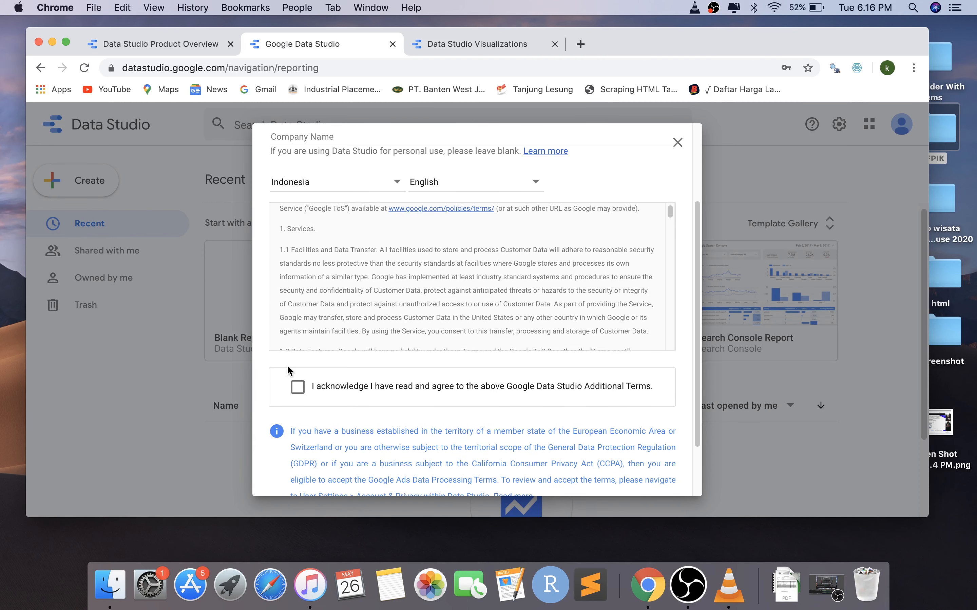
left_click(300, 386)
scroll(439, 386, "down", 2)
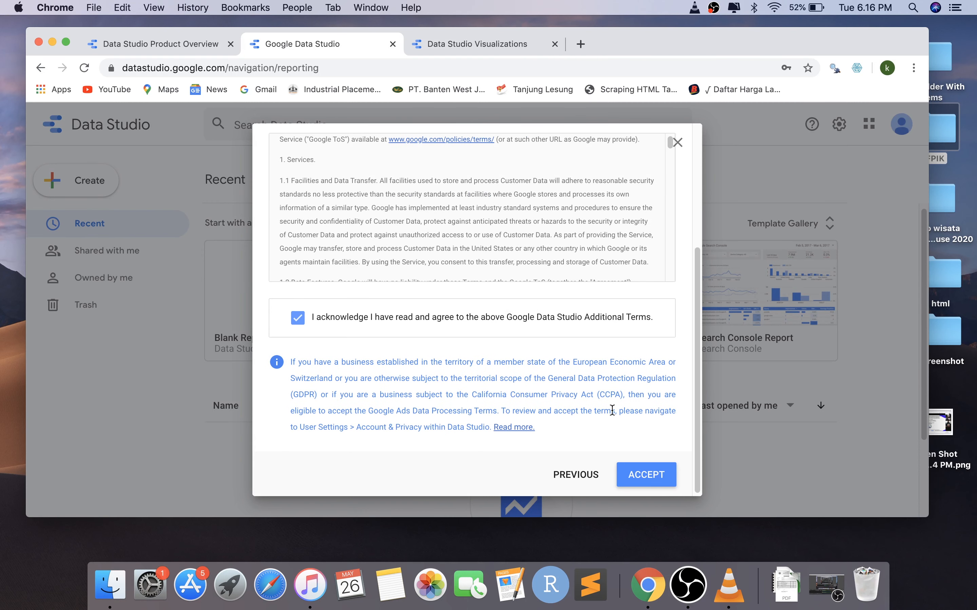
left_click(647, 475)
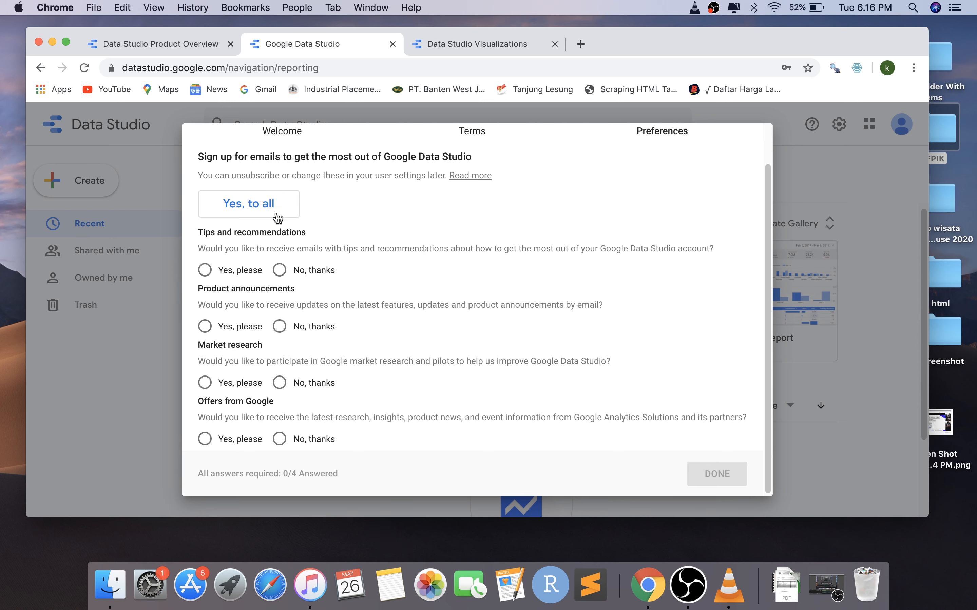
left_click(244, 211)
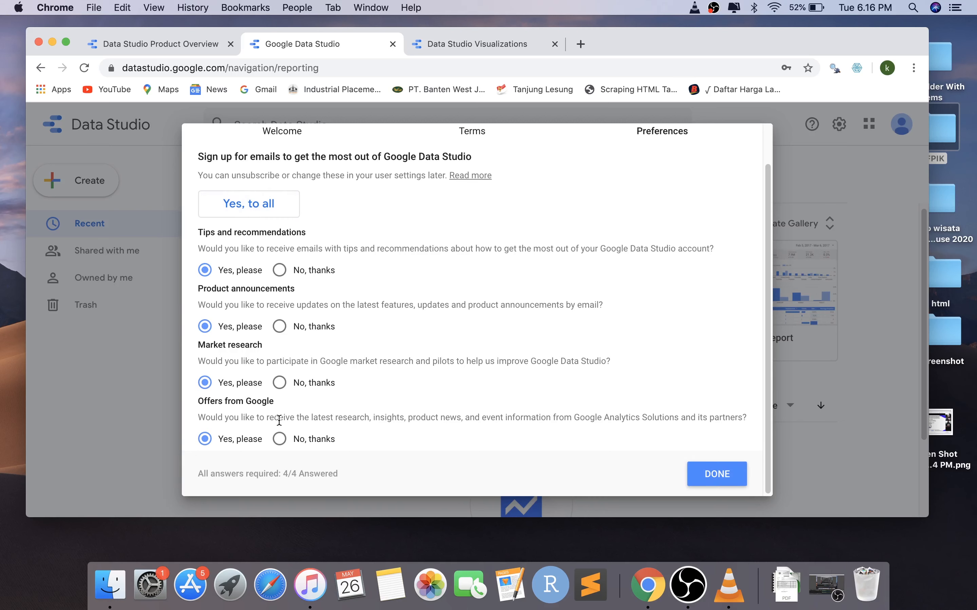
left_click(714, 475)
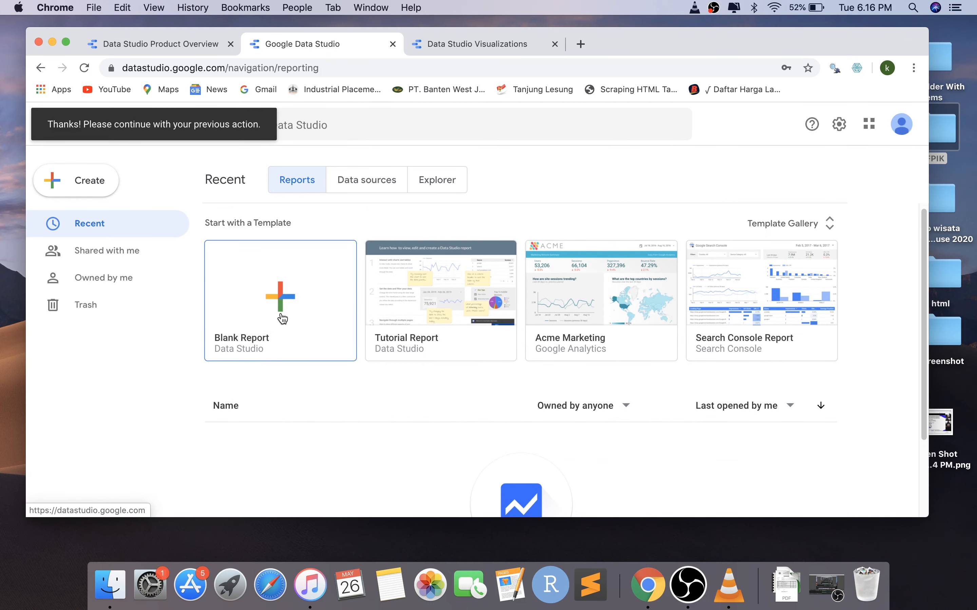
Step: Create a new blank report from the Data Studio home page
scroll(283, 319, "down", 2)
scroll(279, 318, "up", 1)
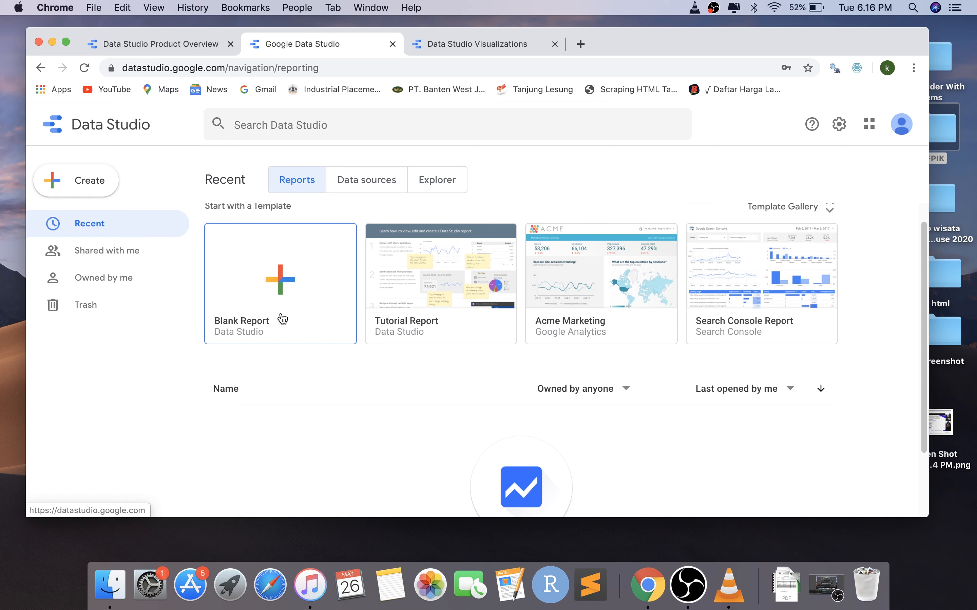
left_click(80, 193)
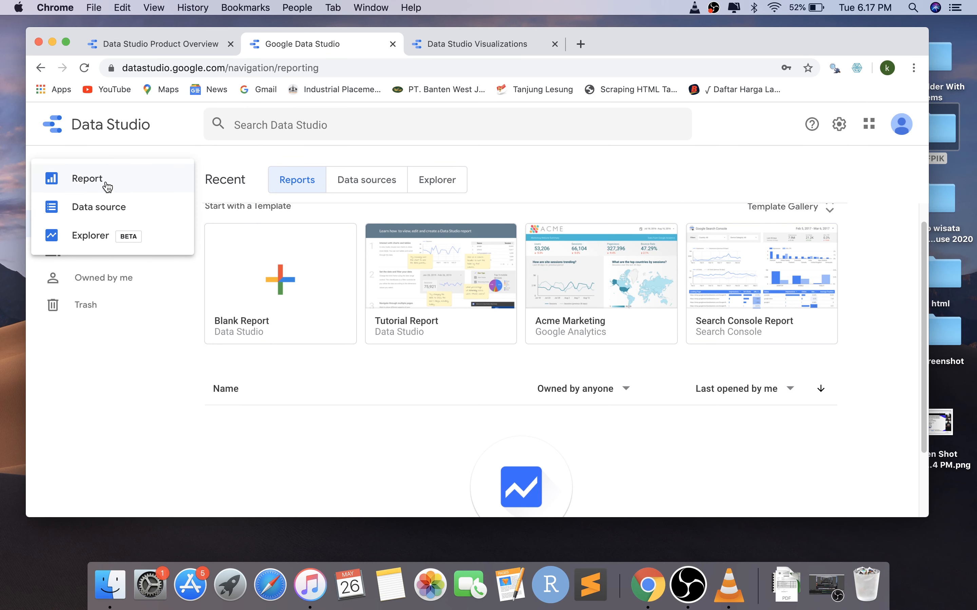
left_click(107, 183)
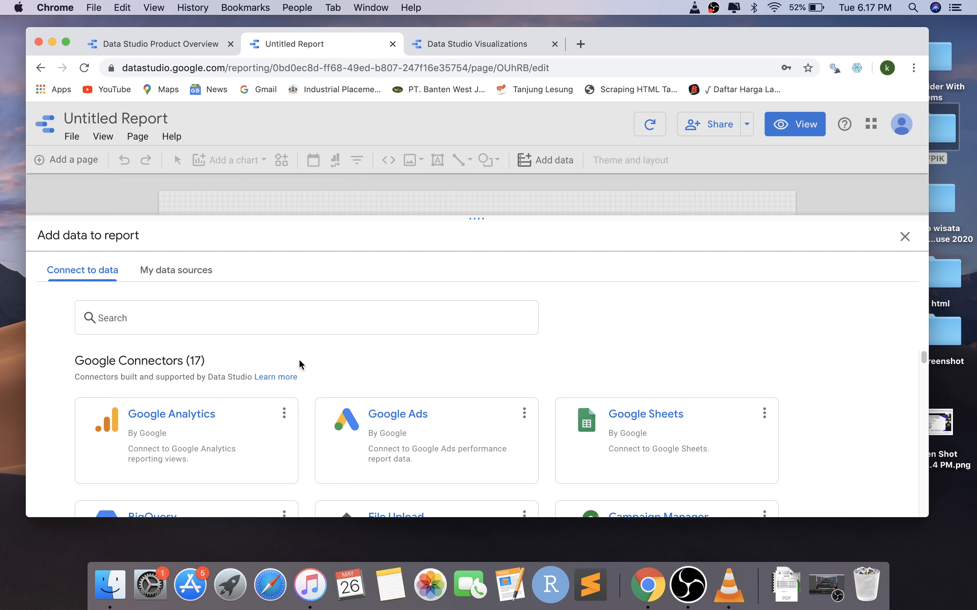
Step: Look through the Google Connectors offered for adding data to the report, and show the list of existing data sources
scroll(253, 370, "down", 2)
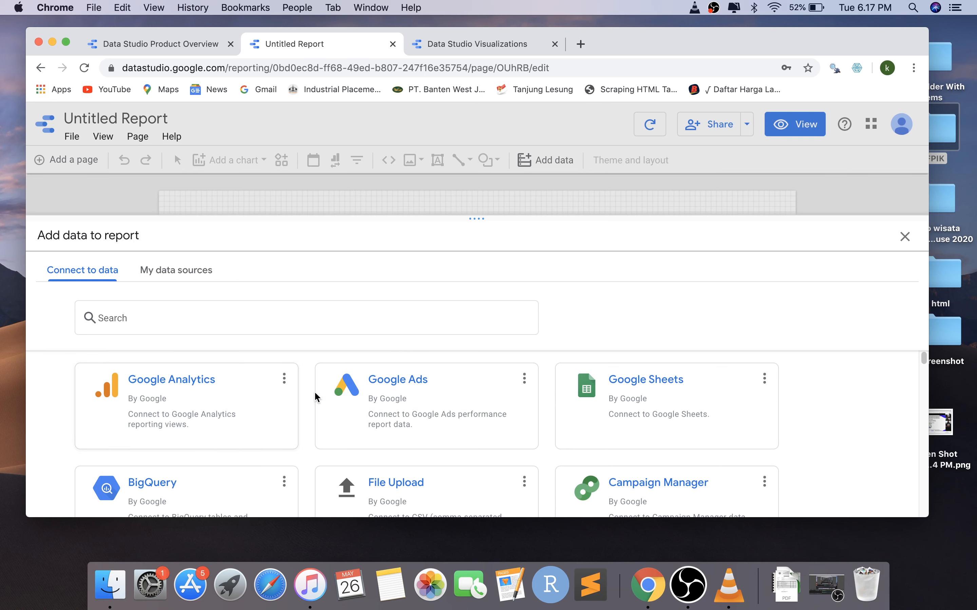
scroll(641, 415, "down", 6)
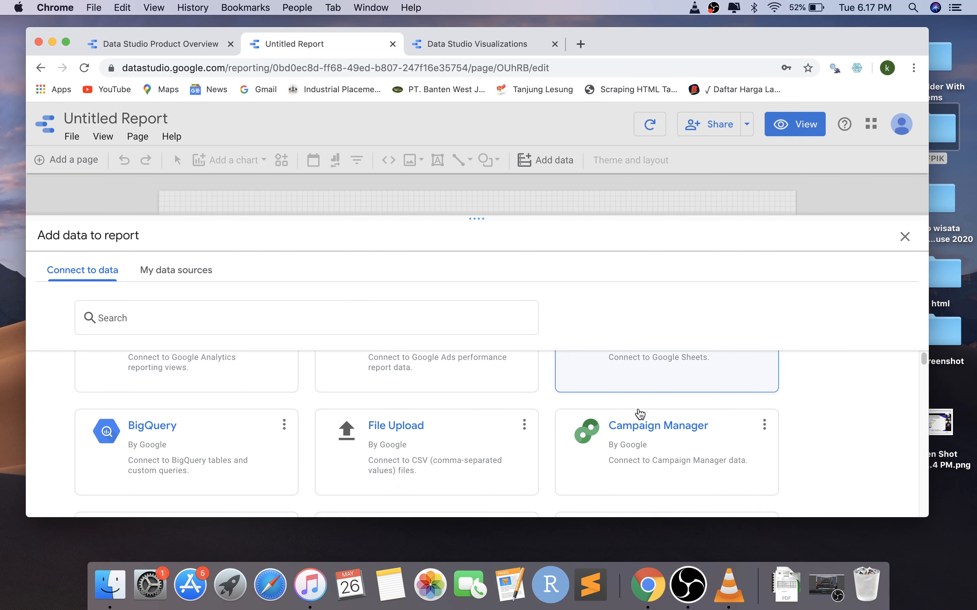
scroll(641, 414, "up", 4)
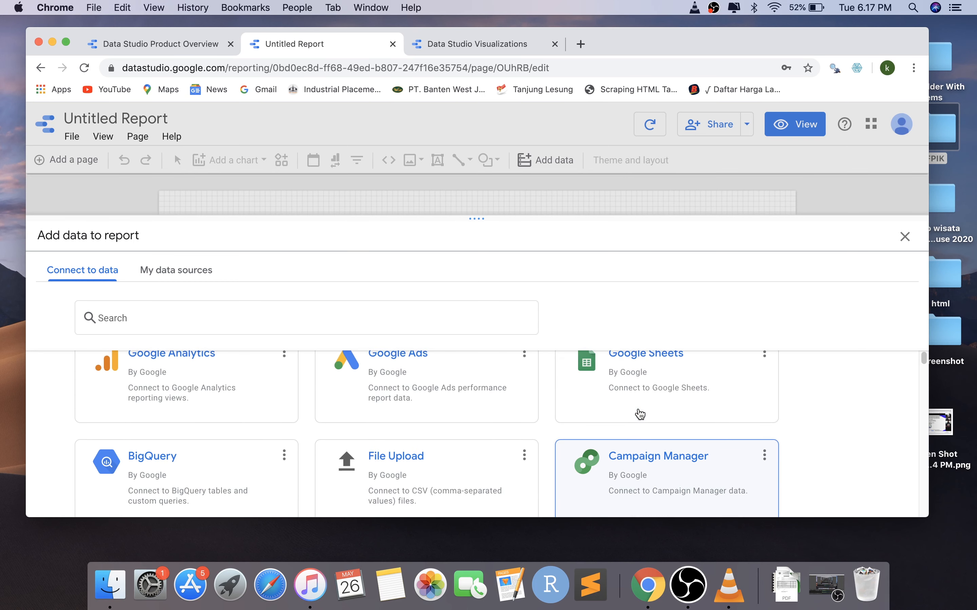
scroll(444, 478, "up", 1)
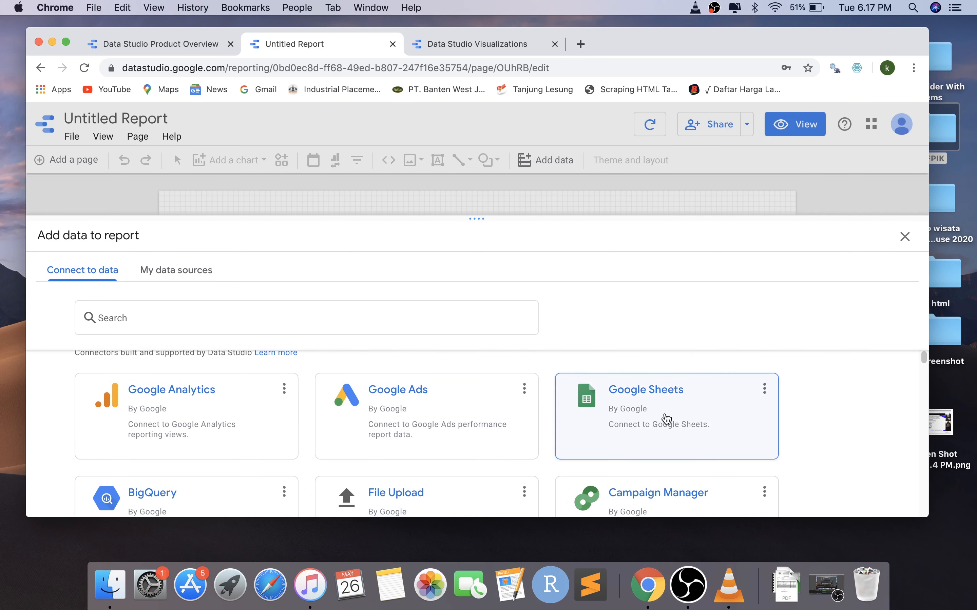
scroll(522, 443, "down", 5)
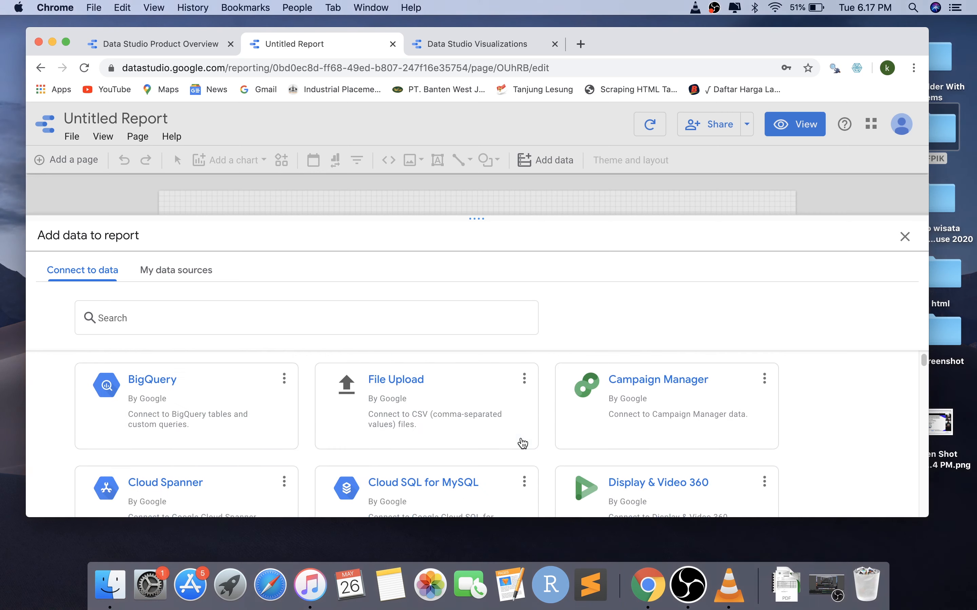
scroll(523, 443, "up", 4)
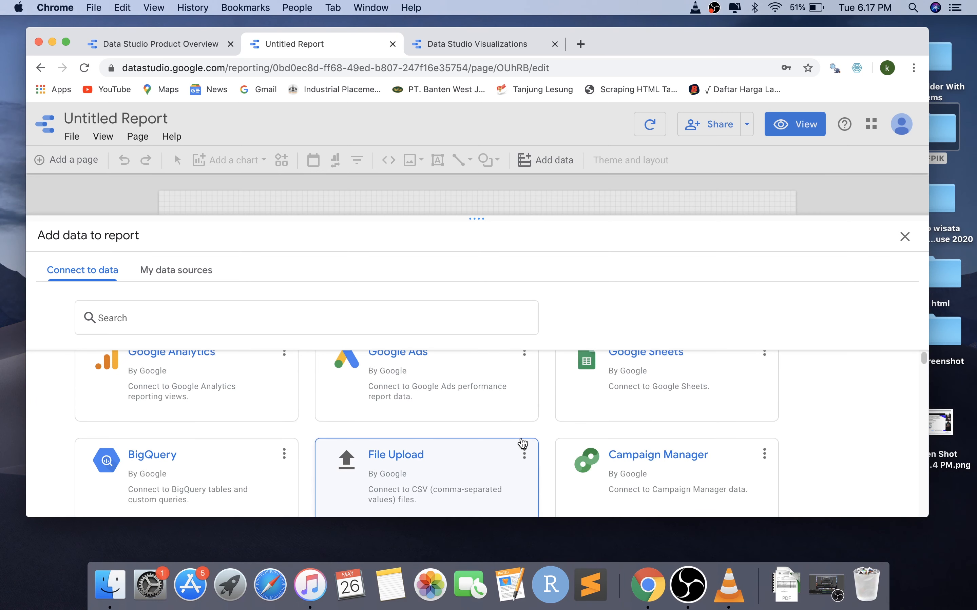
scroll(523, 443, "up", 3)
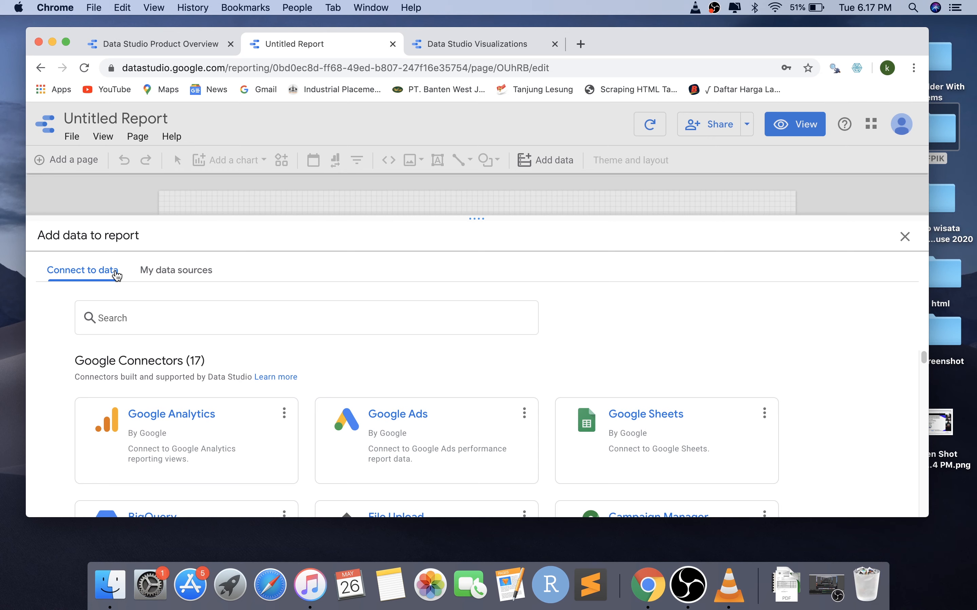
left_click(180, 275)
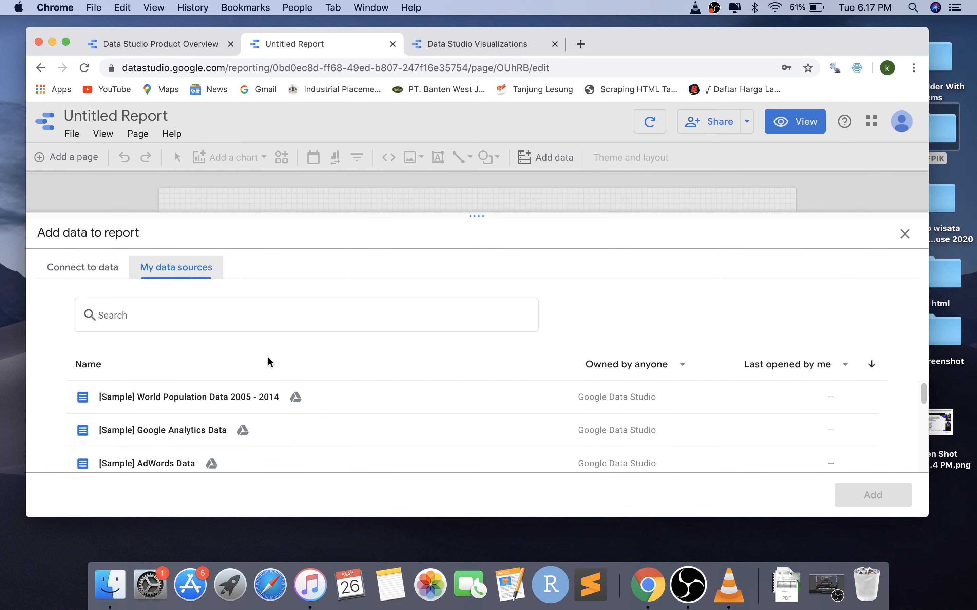
Step: Look through the sample data sources and the Google Connectors available for adding data to the report
scroll(222, 426, "down", 3)
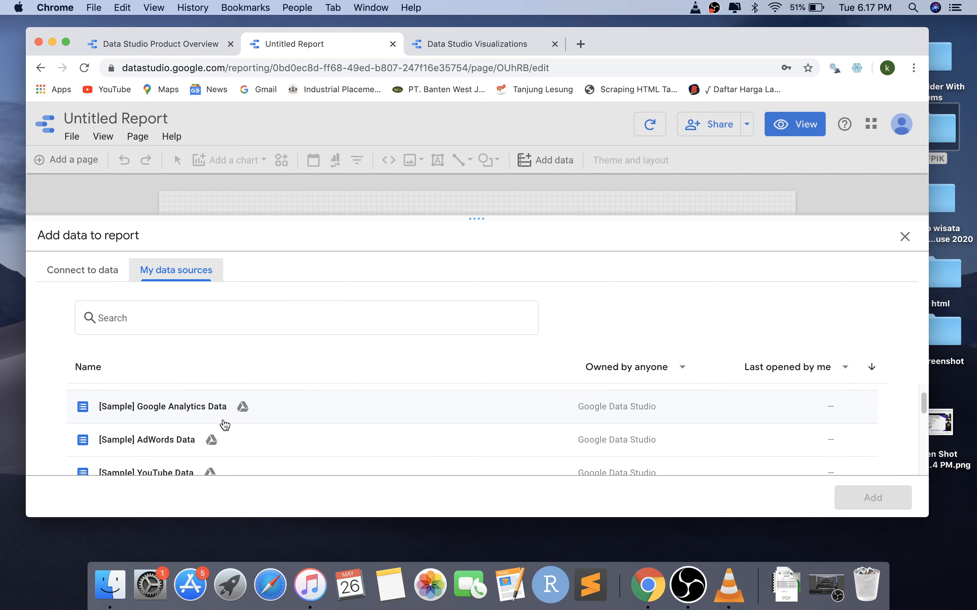
scroll(225, 424, "down", 3)
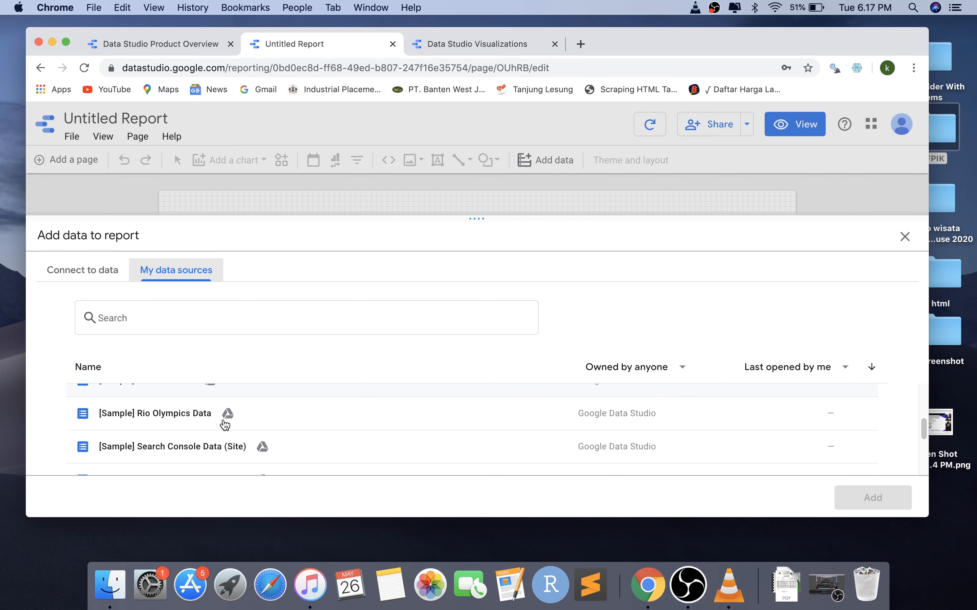
scroll(225, 424, "down", 4)
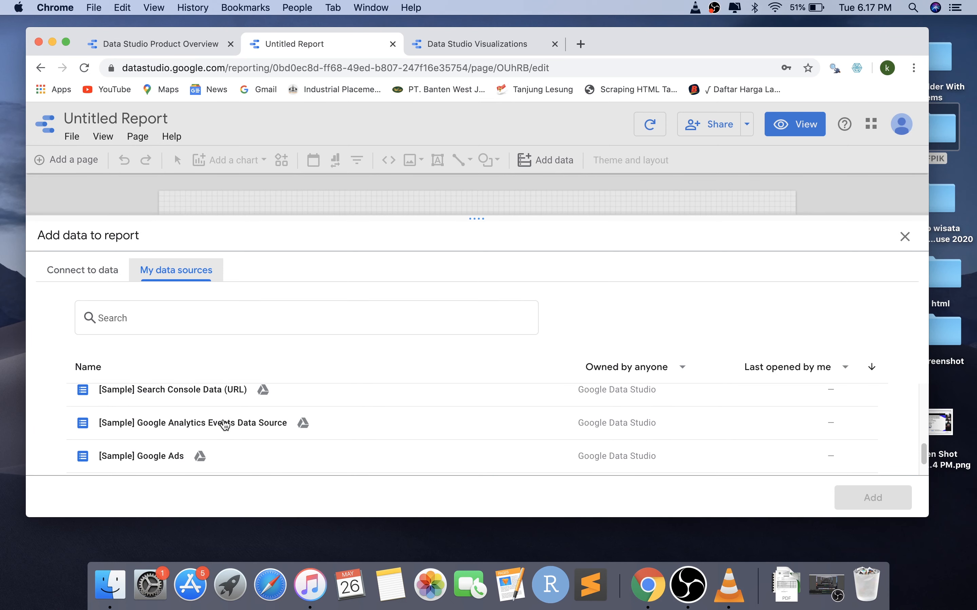
scroll(224, 425, "up", 8)
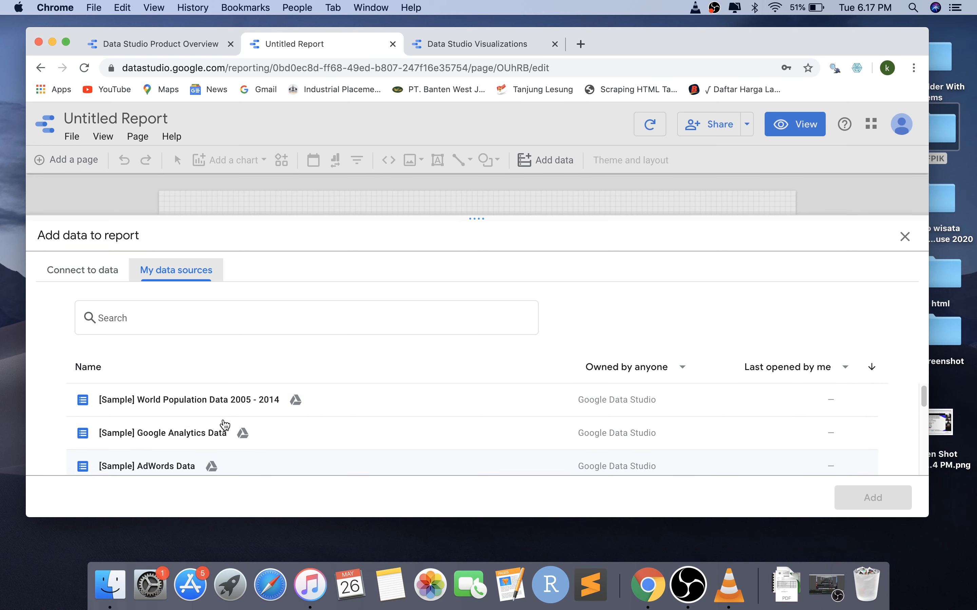
left_click(93, 272)
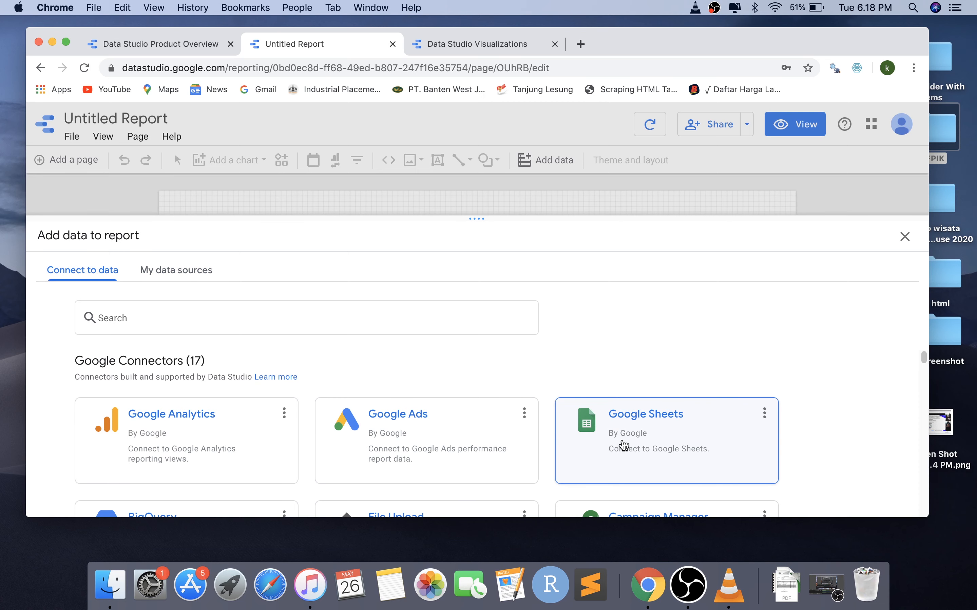
scroll(622, 432, "down", 2)
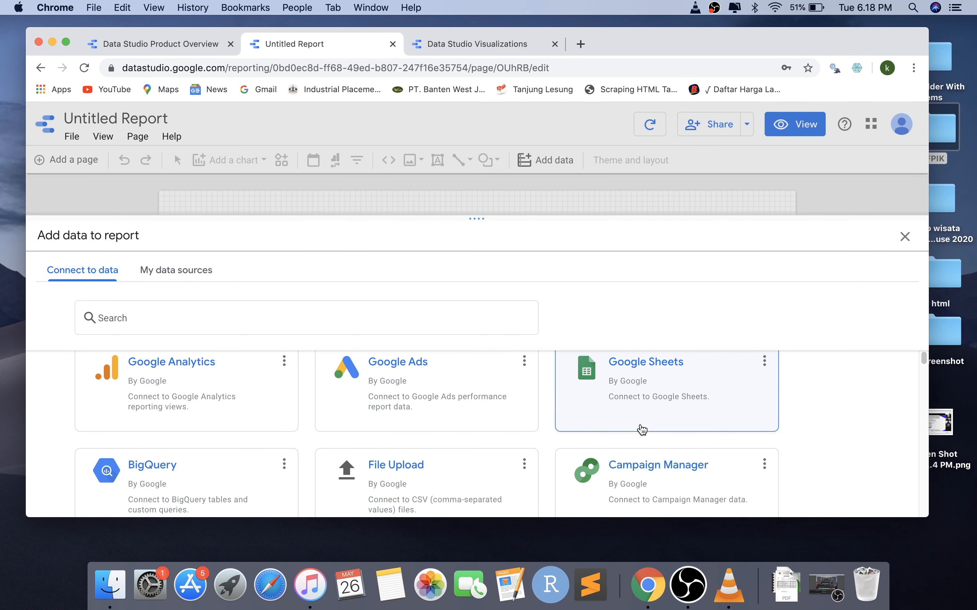
scroll(452, 471, "down", 2)
scroll(353, 465, "up", 3)
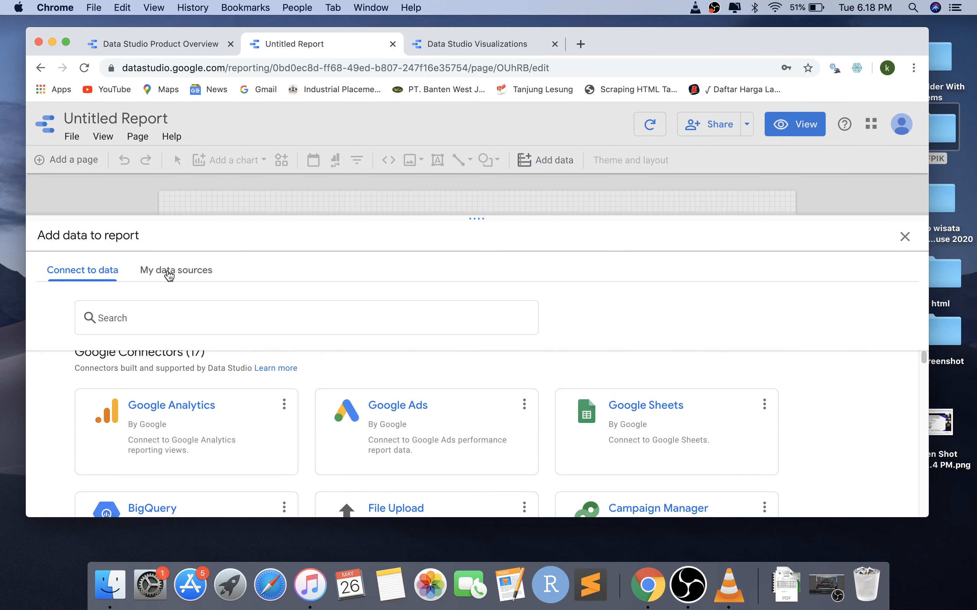
Step: Add the existing data source [Sample] World Population Data 2005 - 2014 to the report and confirm the addition
left_click(169, 276)
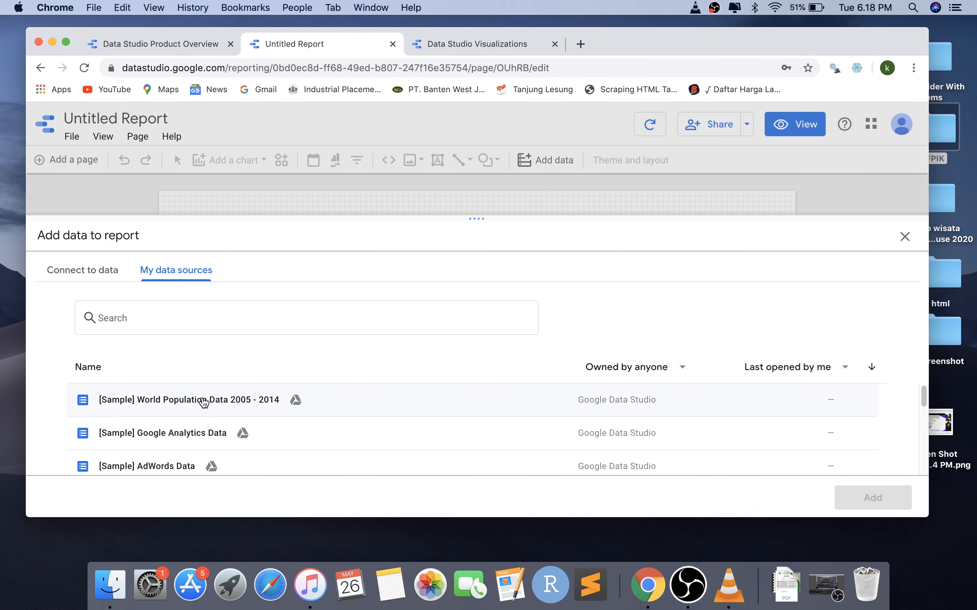
scroll(206, 428, "down", 2)
scroll(206, 428, "up", 2)
left_click(207, 408)
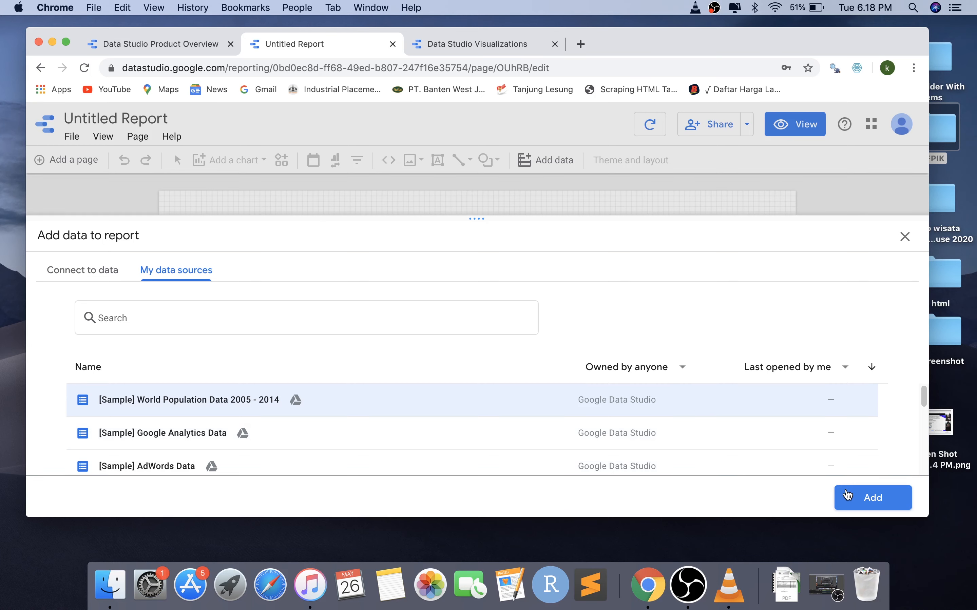
left_click(870, 503)
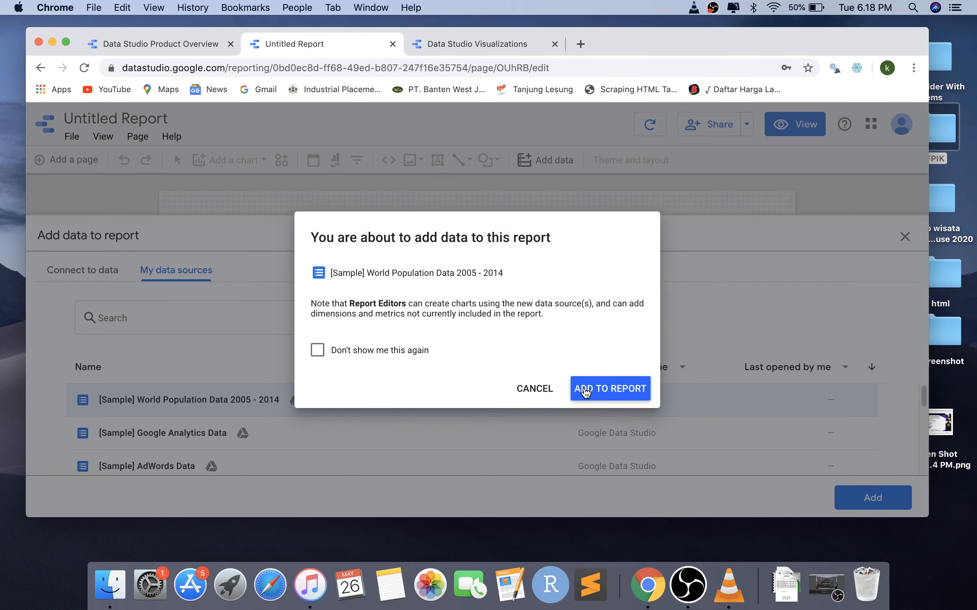
left_click(585, 393)
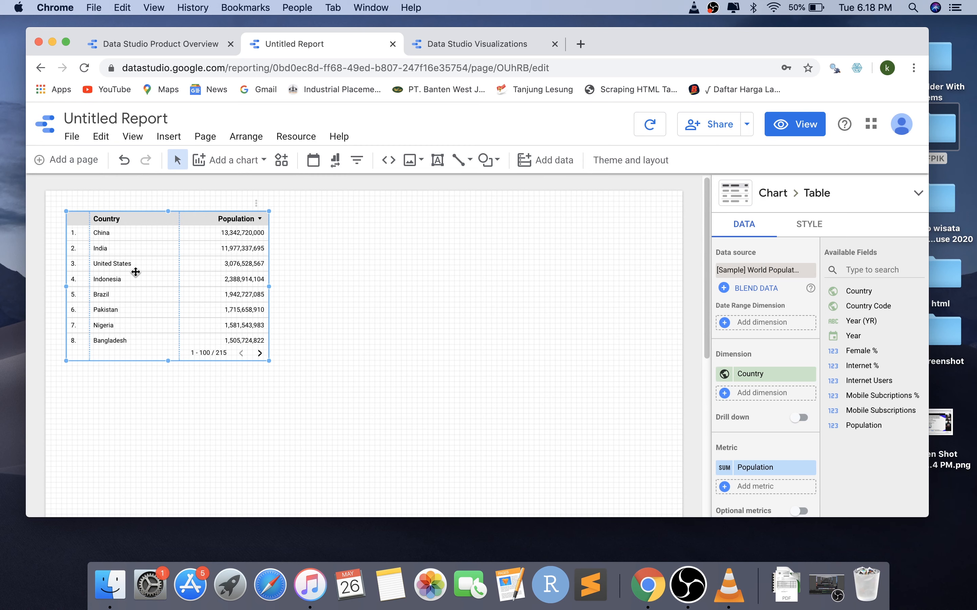
Step: Rename the report as Dashboard Latihan
left_click(114, 119)
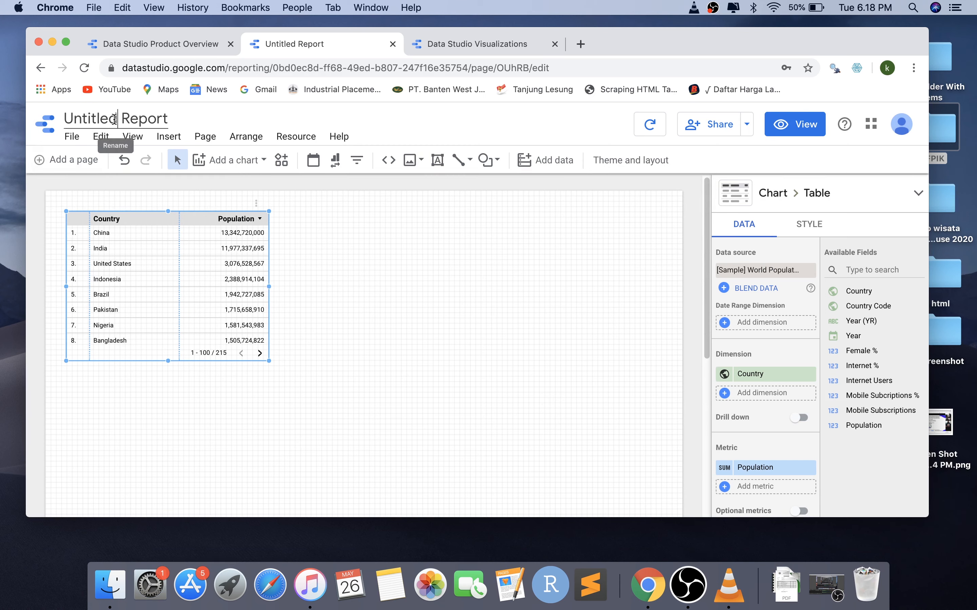
key("super+a")
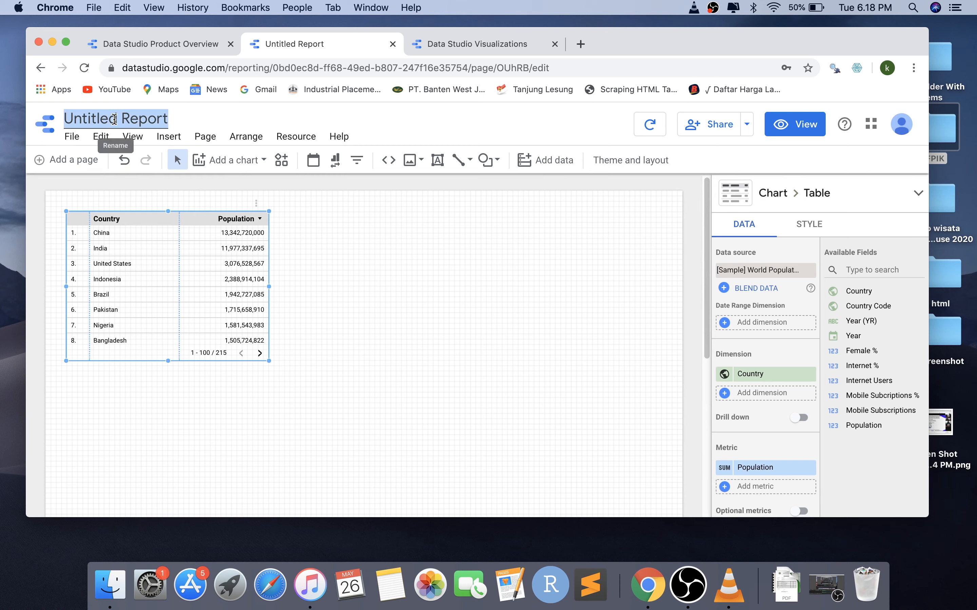
type("Da")
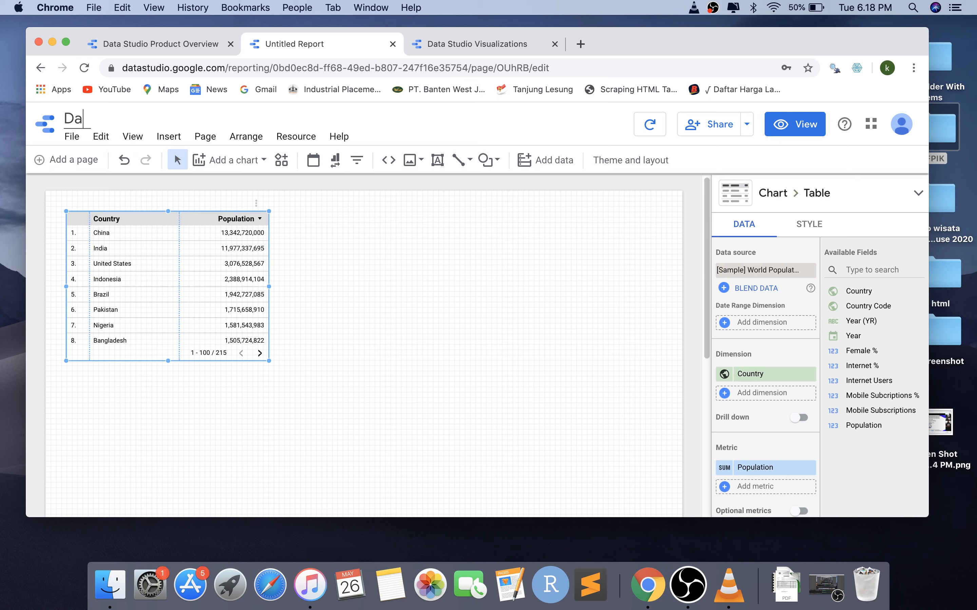
type("shboar")
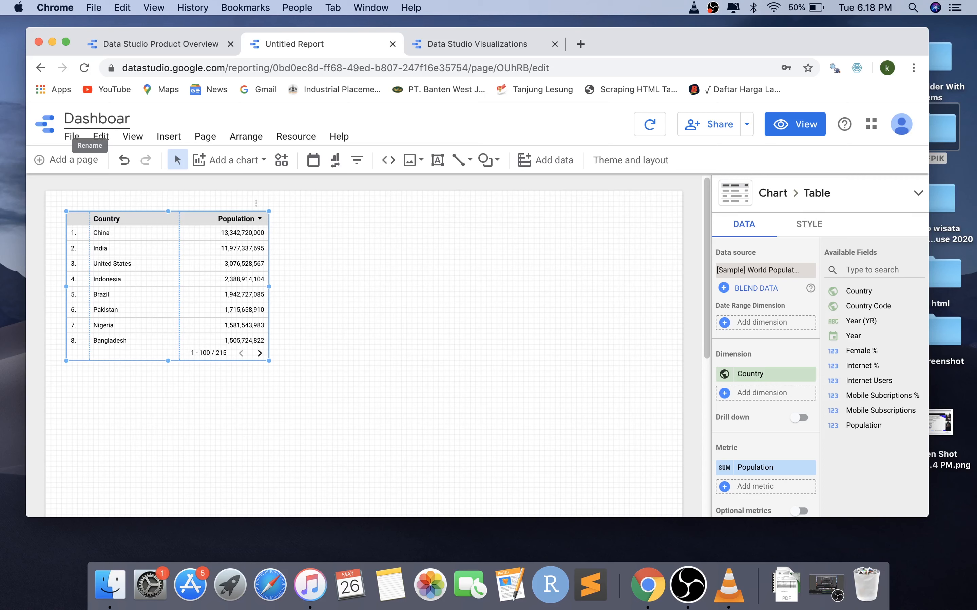
type("d Latihan")
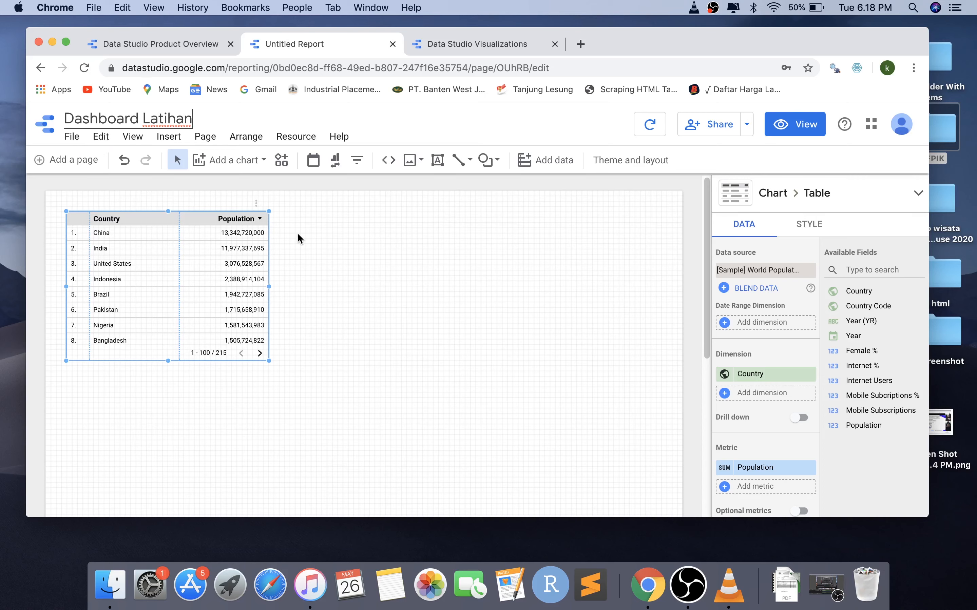
left_click(300, 247)
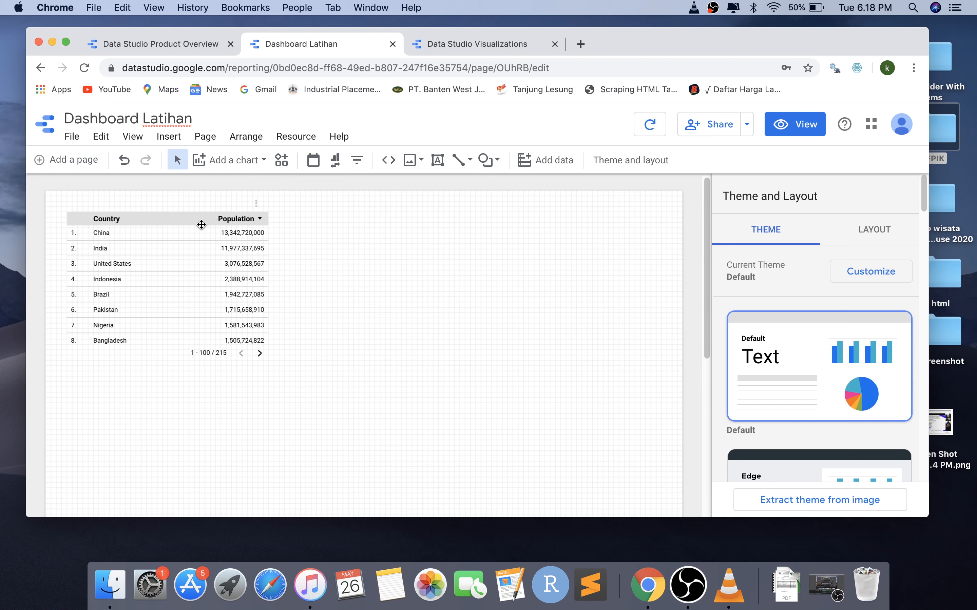
Step: Add a pie chart to the right of the country table and review its dimension, metric and sort settings
left_click(170, 224)
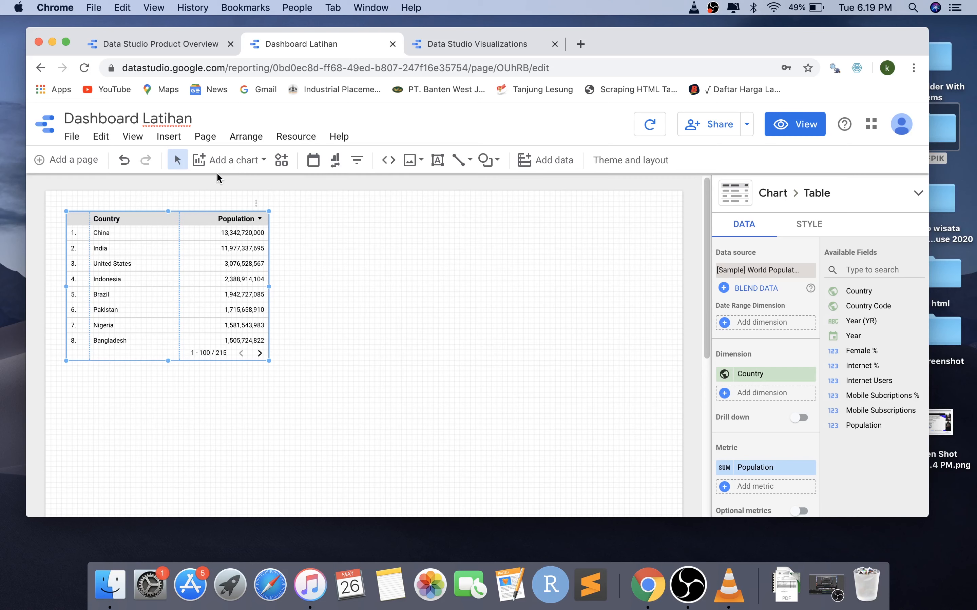
left_click(263, 161)
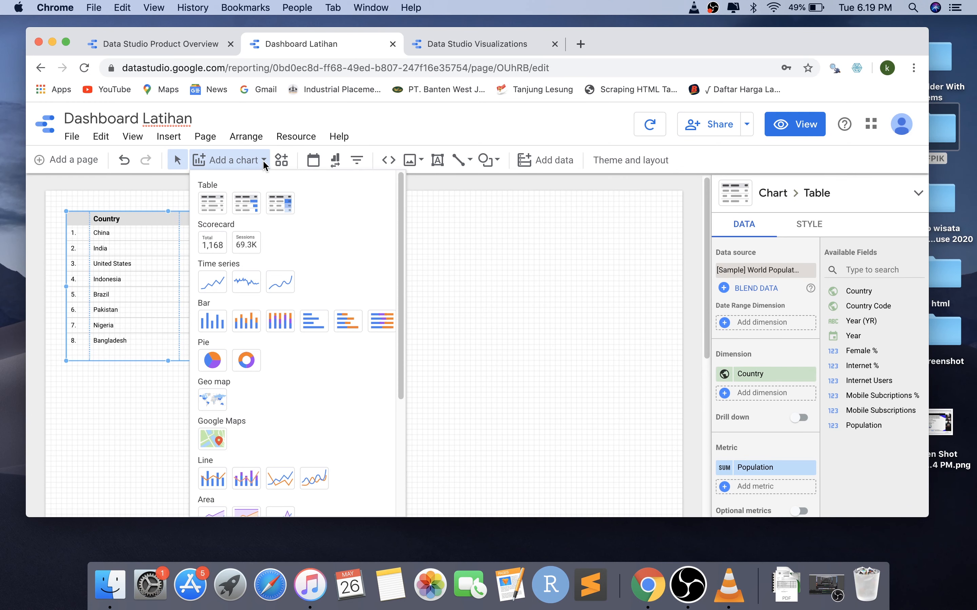
left_click(213, 361)
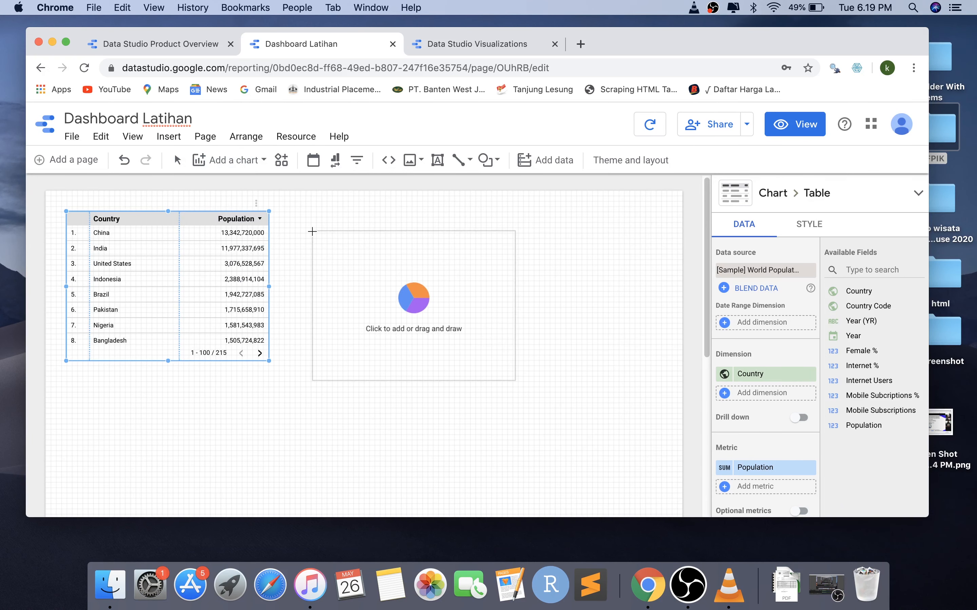
left_click(287, 215)
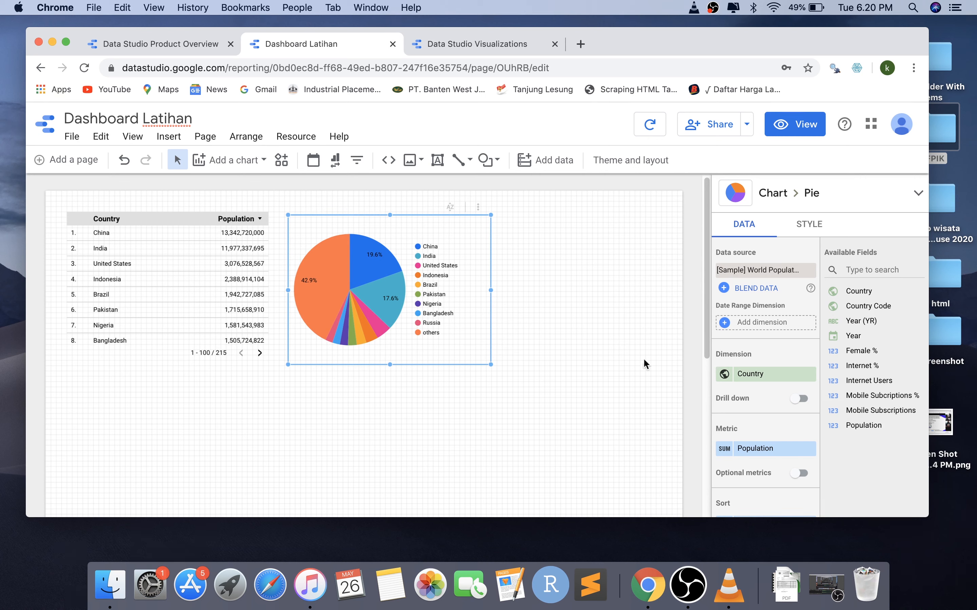
scroll(754, 418, "down", 2)
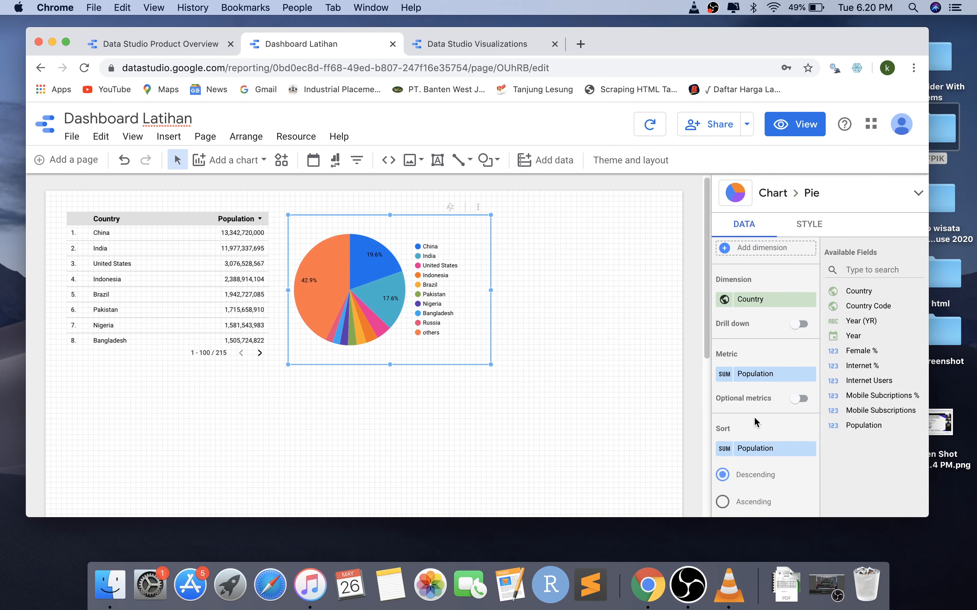
scroll(754, 418, "down", 1)
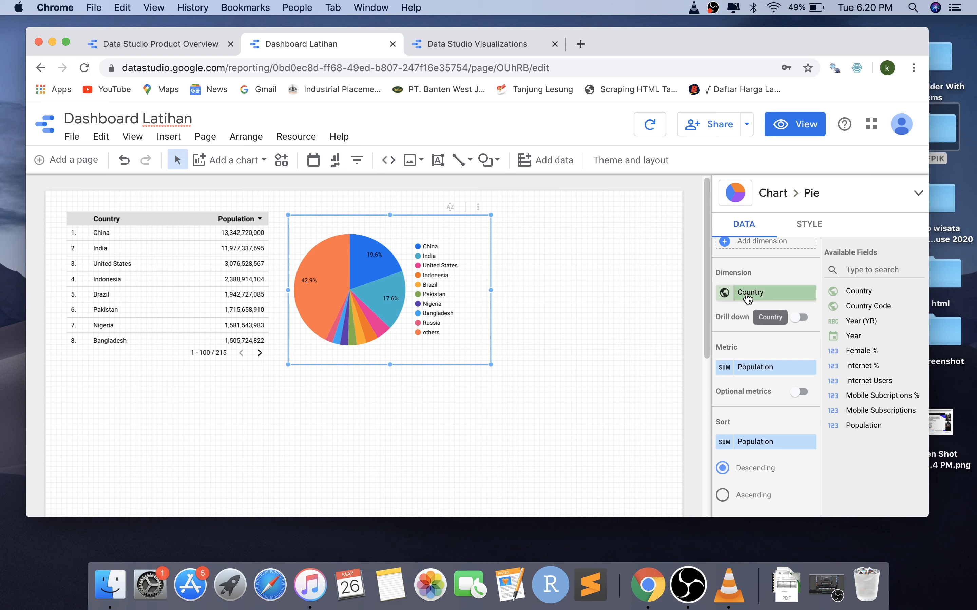
scroll(749, 323, "down", 2)
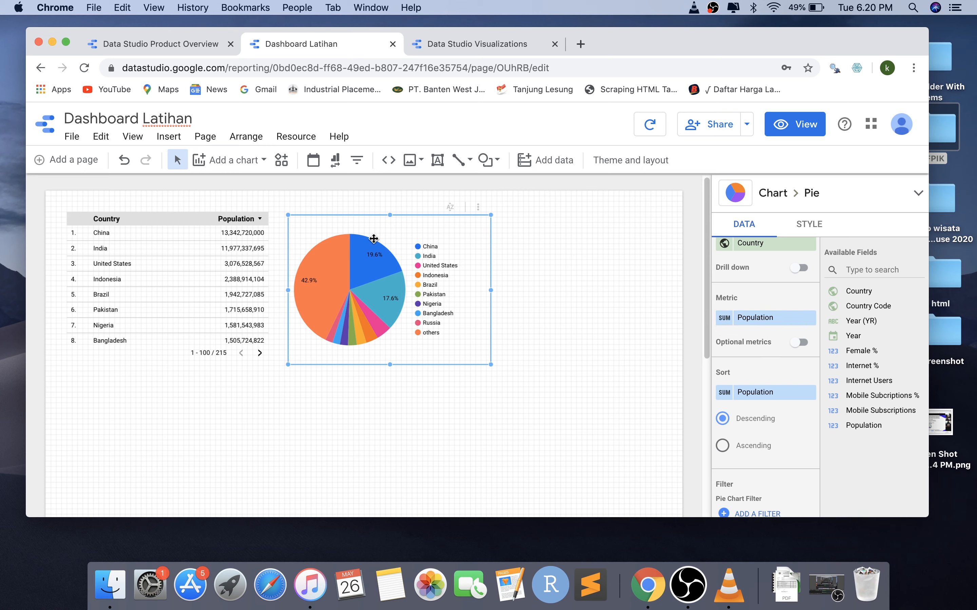
Step: Move the pie chart and the table down the page, and draw a wide header rectangle above them across the page
left_click_drag(374, 242, 376, 314)
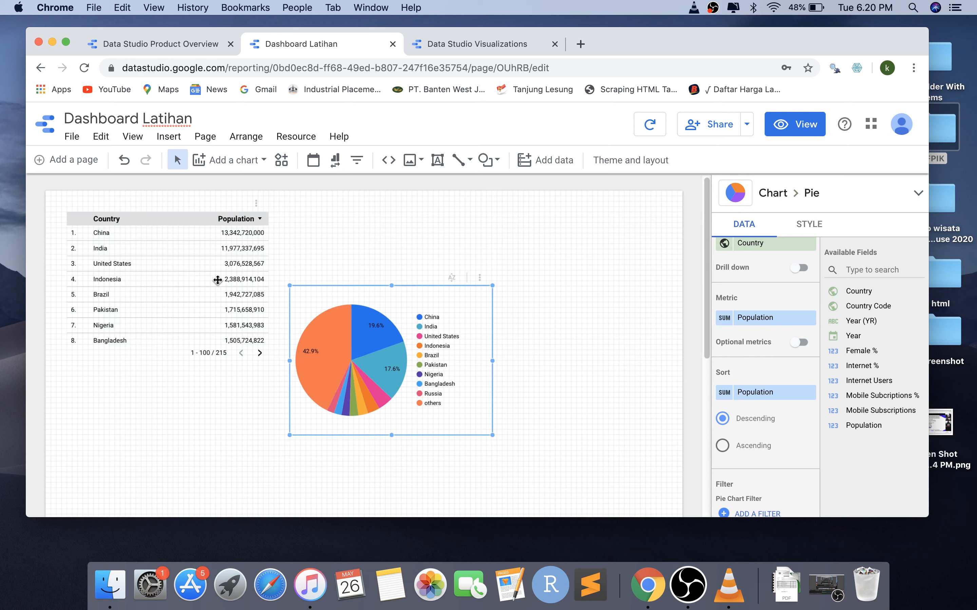
left_click_drag(214, 279, 222, 363)
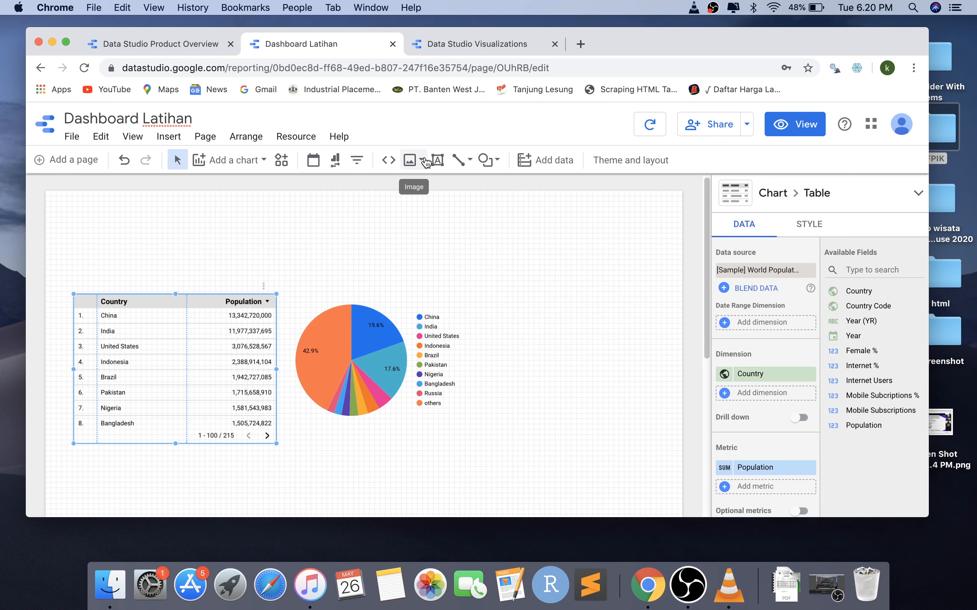
left_click(499, 164)
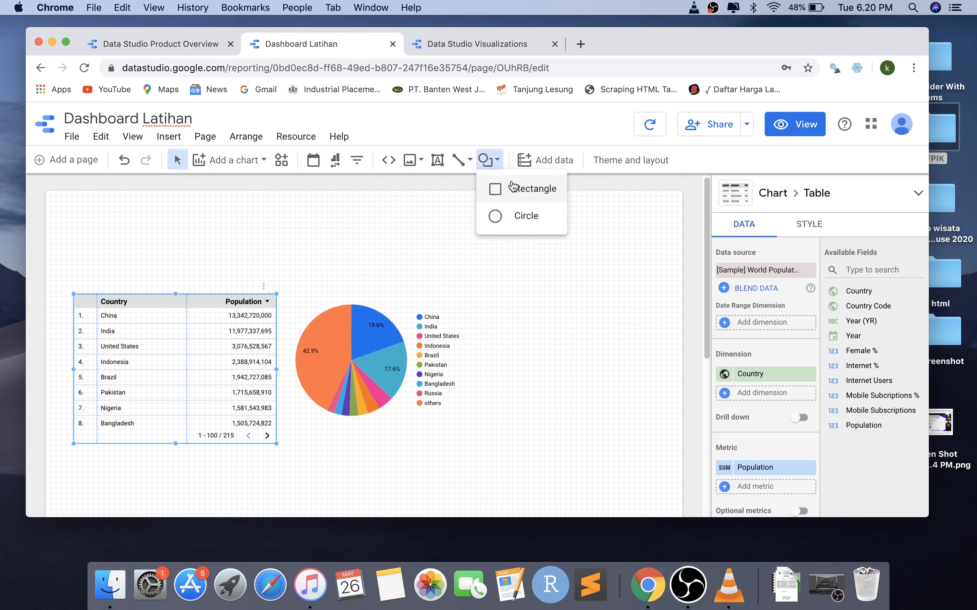
left_click(518, 189)
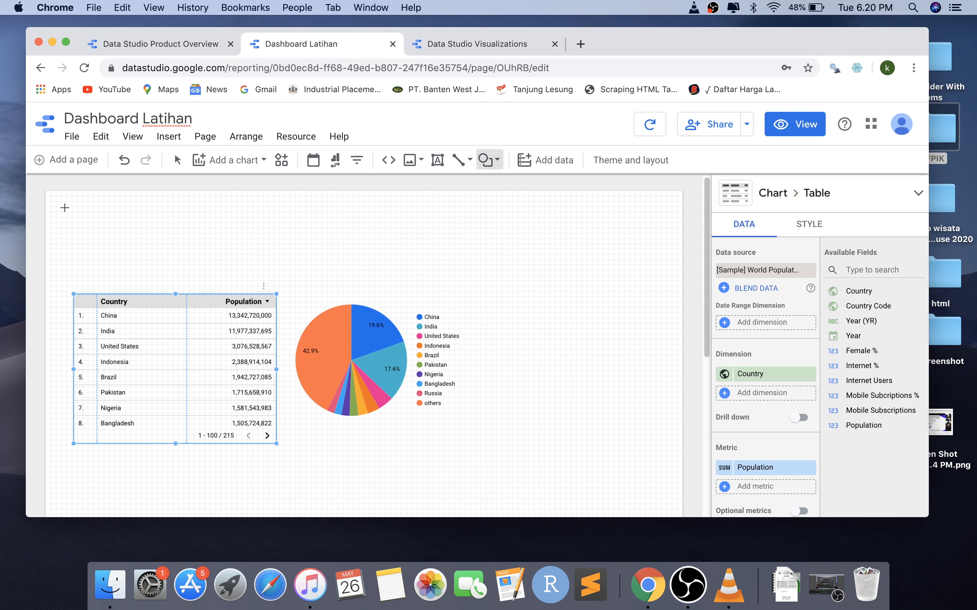
mouse_move(66, 205)
left_mouse_down()
mouse_move(242, 243)
mouse_move(561, 235)
mouse_move(674, 246)
mouse_move(670, 264)
mouse_move(660, 264)
left_mouse_up()
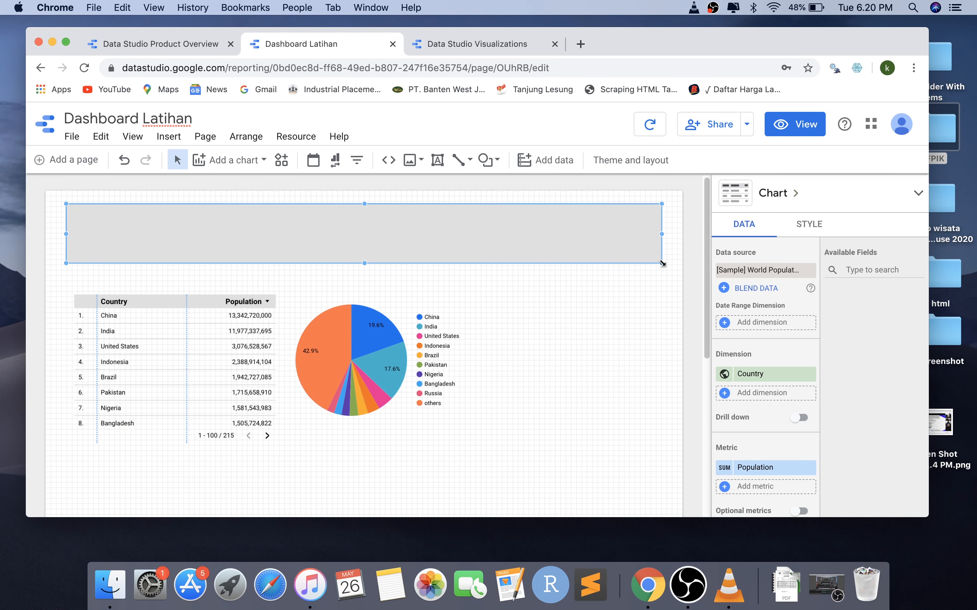
Step: Draw a second, smaller rectangle inside the left part of the header rectangle
left_click(496, 163)
left_click(521, 188)
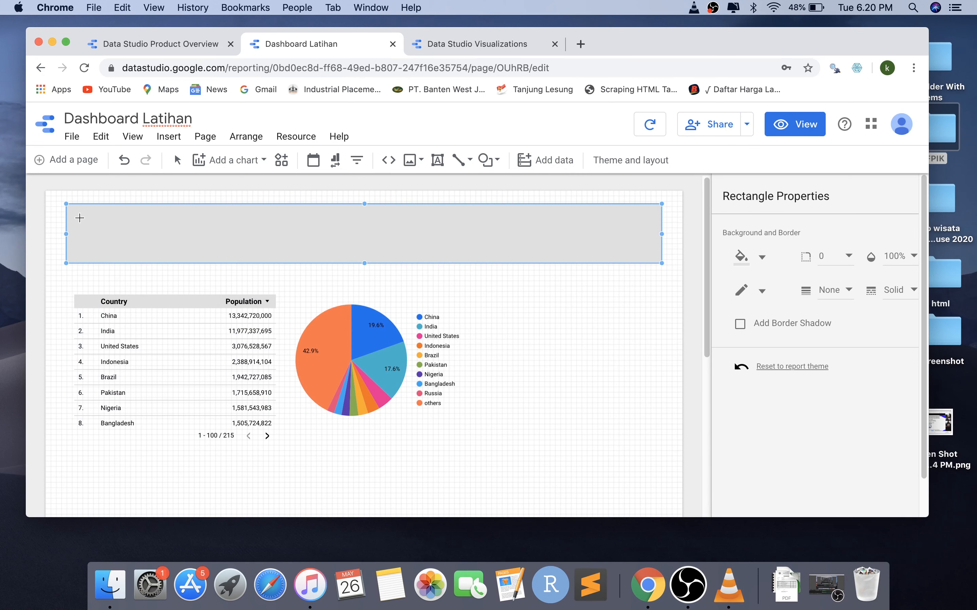
left_click_drag(81, 216, 447, 254)
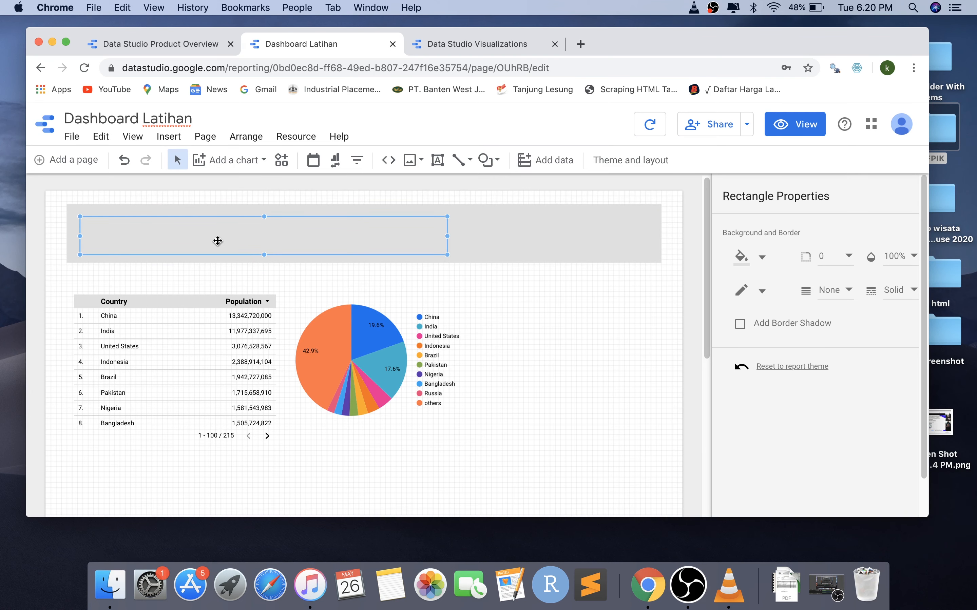
Step: Add a text box reading DASHBOARD PENDUDUK DUNIA inside the smaller header rectangle and leave it selected
left_click(437, 161)
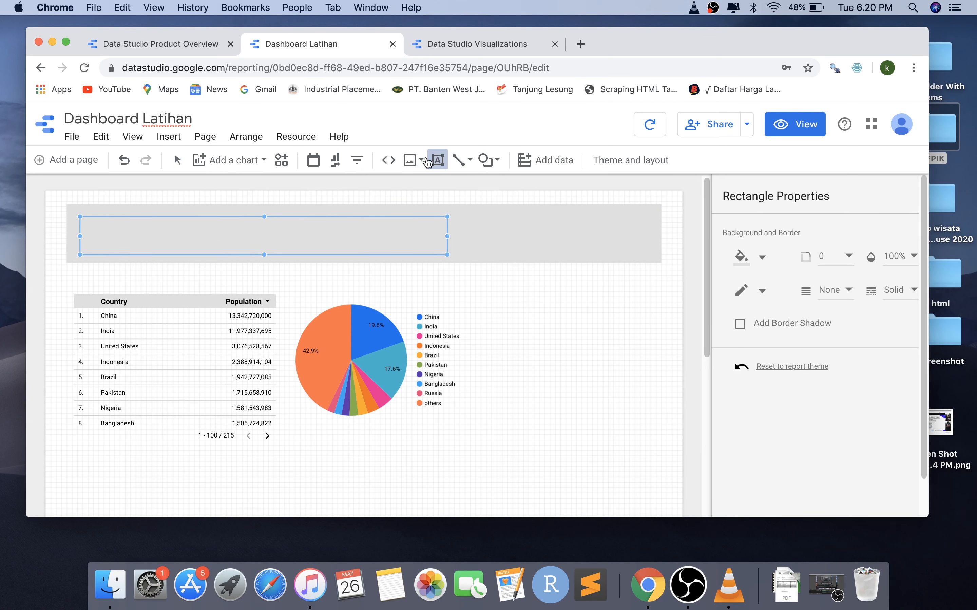
left_click(110, 235)
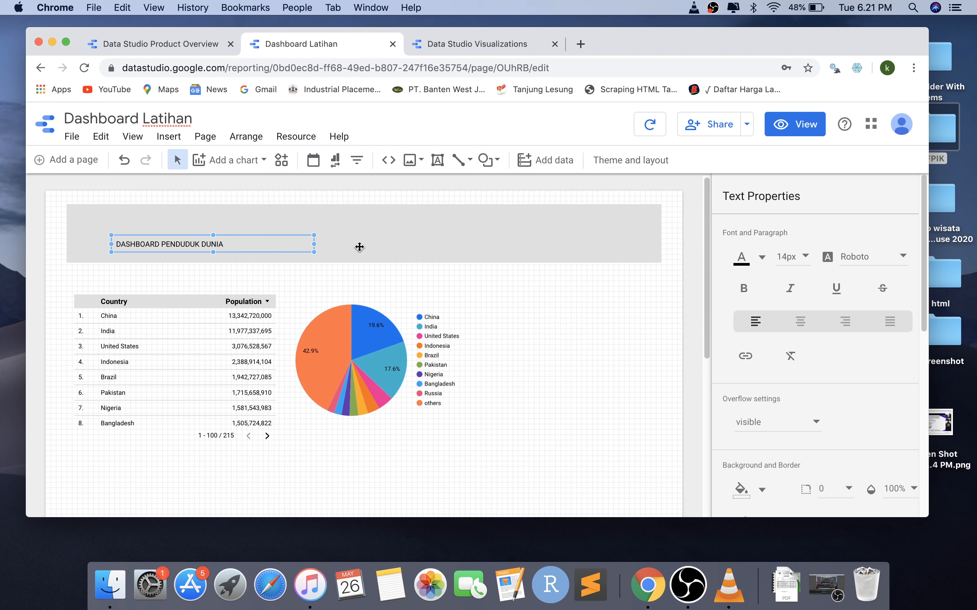
left_click(346, 245)
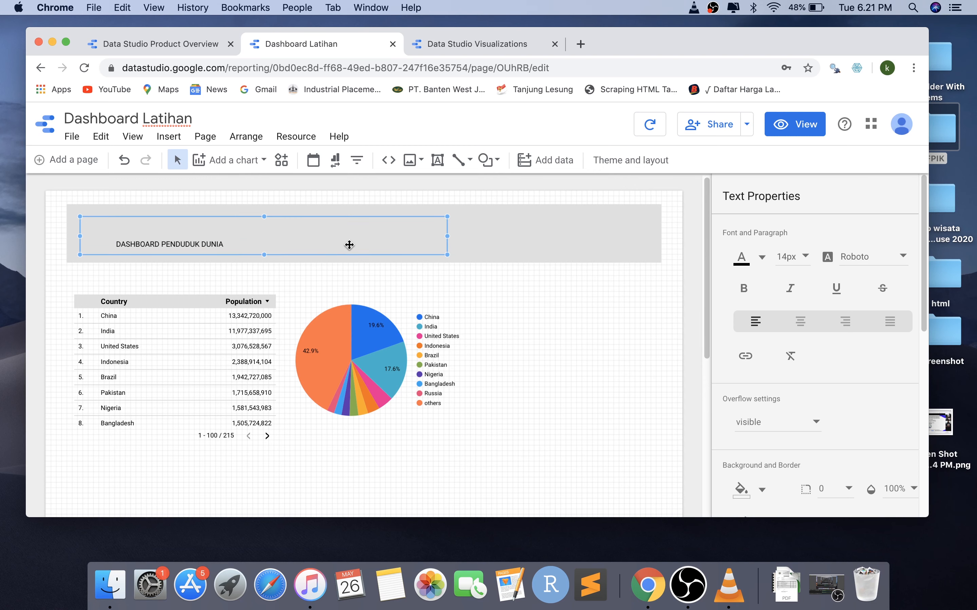
left_click(212, 242)
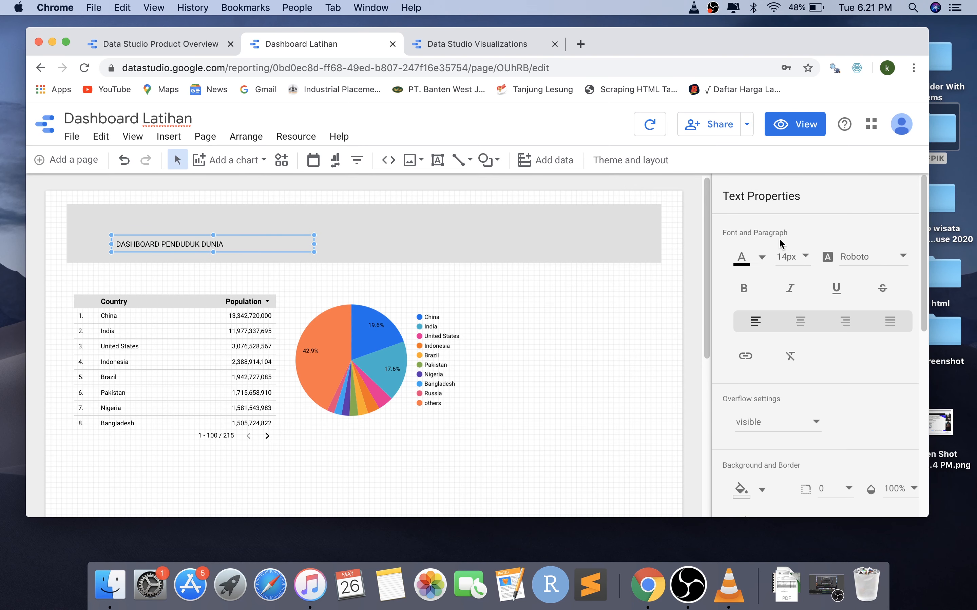
Step: Set the DASHBOARD PENDUDUK DUNIA title to 36px and enlarge its text box so the title fits on one line
left_click(804, 260)
scroll(794, 360, "down", 1)
scroll(794, 361, "down", 5)
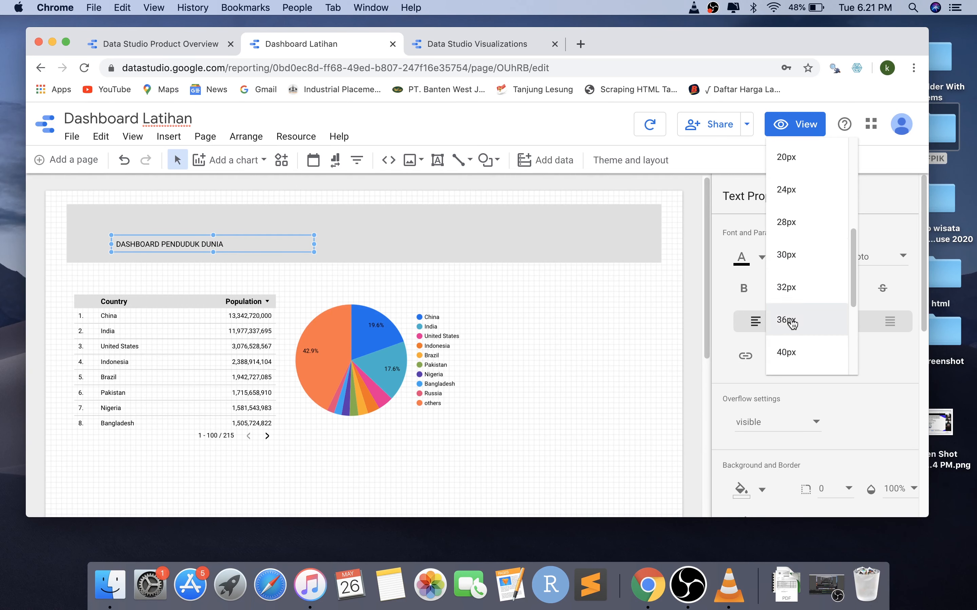
left_click(787, 320)
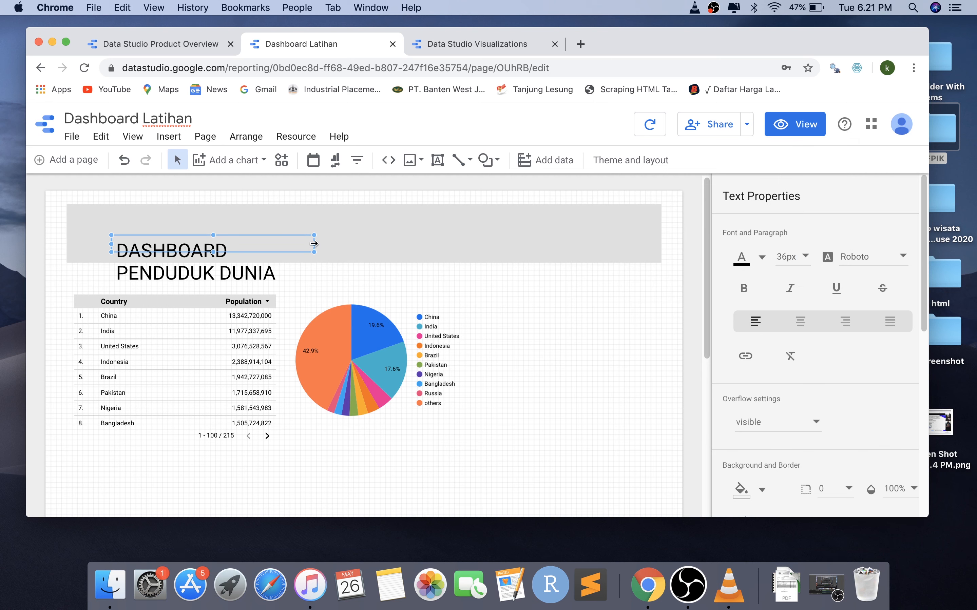
left_click_drag(314, 244, 396, 242)
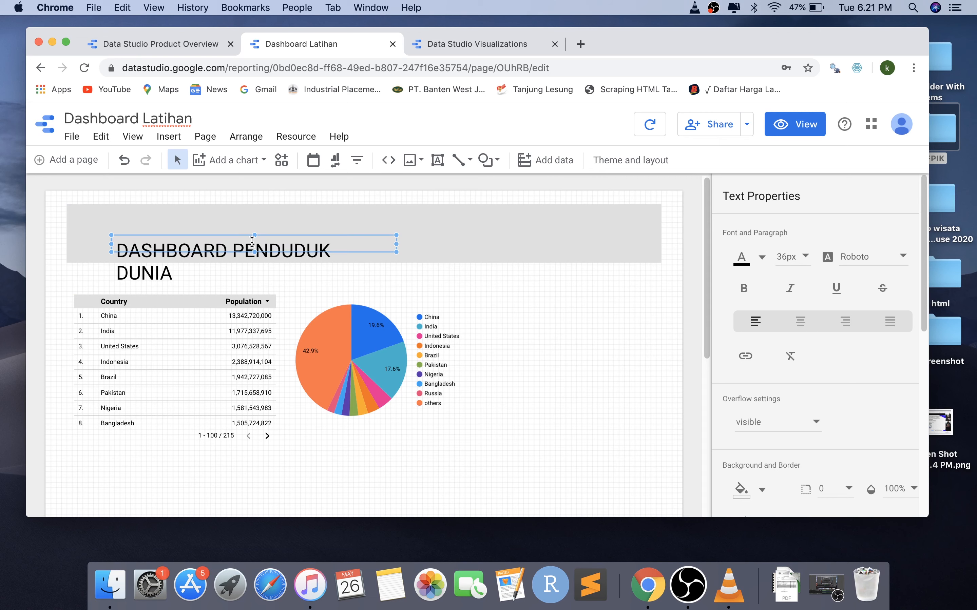
left_click_drag(254, 236, 254, 209)
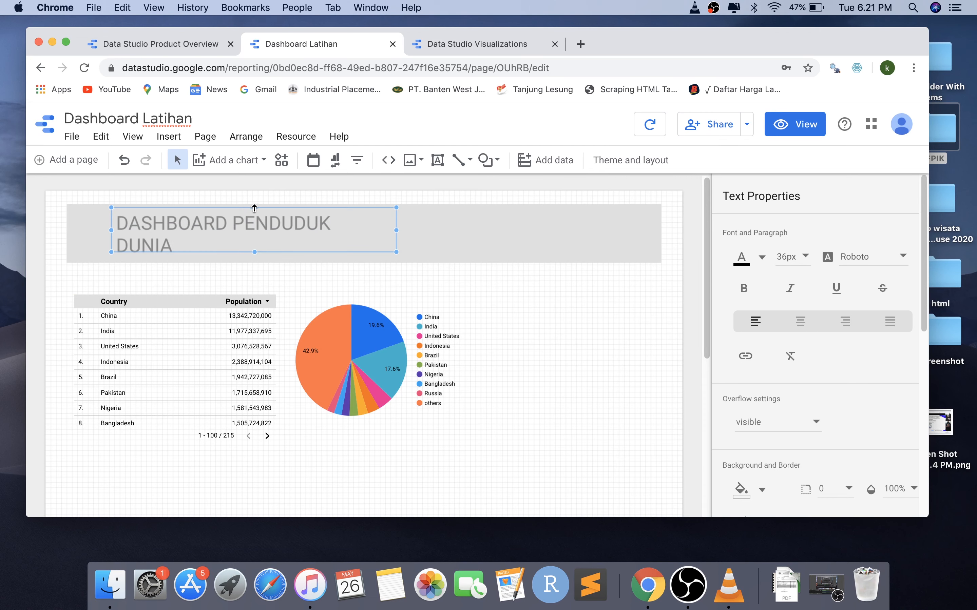
left_click_drag(397, 229, 450, 228)
left_click(533, 246)
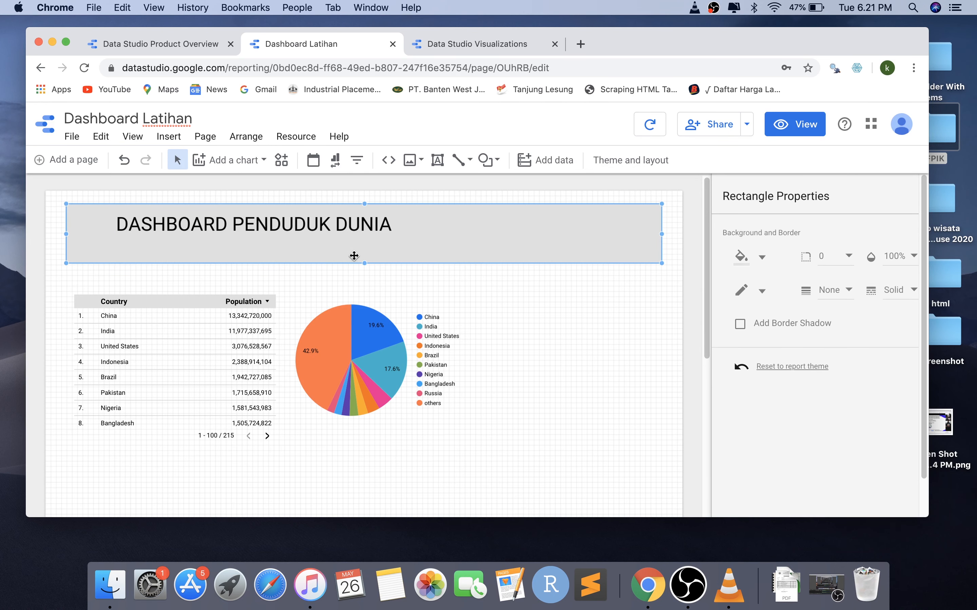
Step: Move the title text box toward the left edge of the header and shrink it to fit closely around the text
left_click(325, 245)
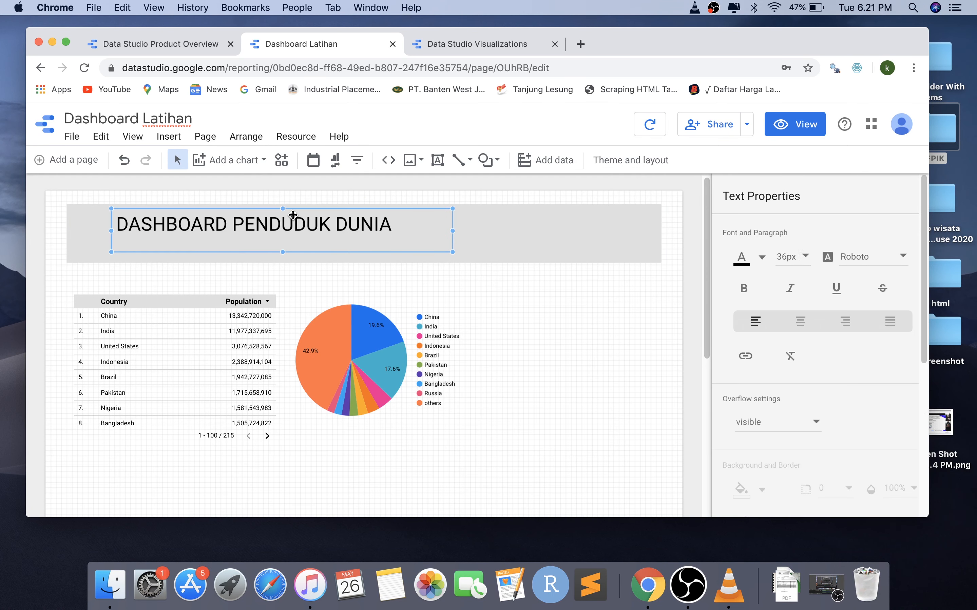
left_click_drag(293, 222, 209, 215)
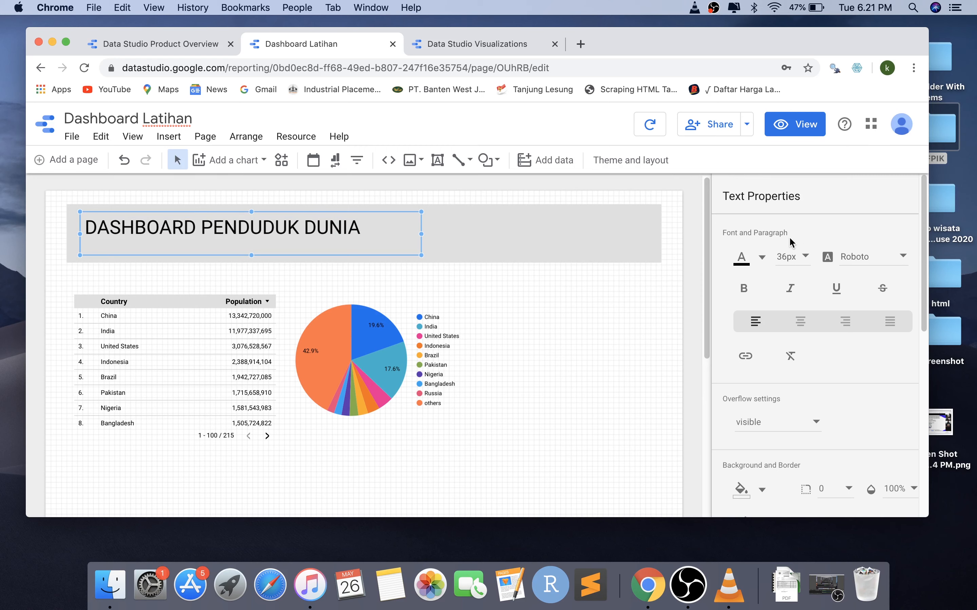
left_click(454, 217)
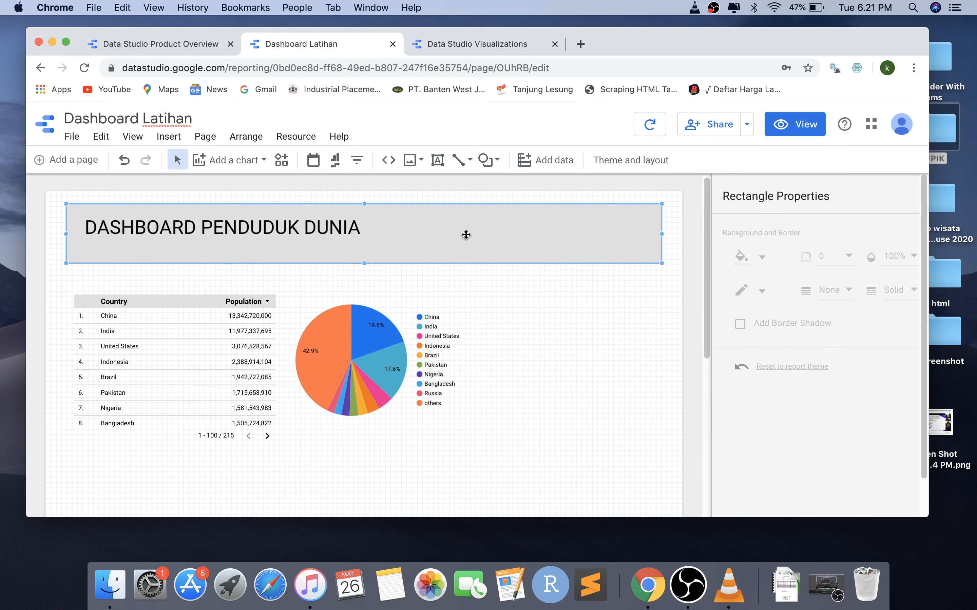
left_click(346, 236)
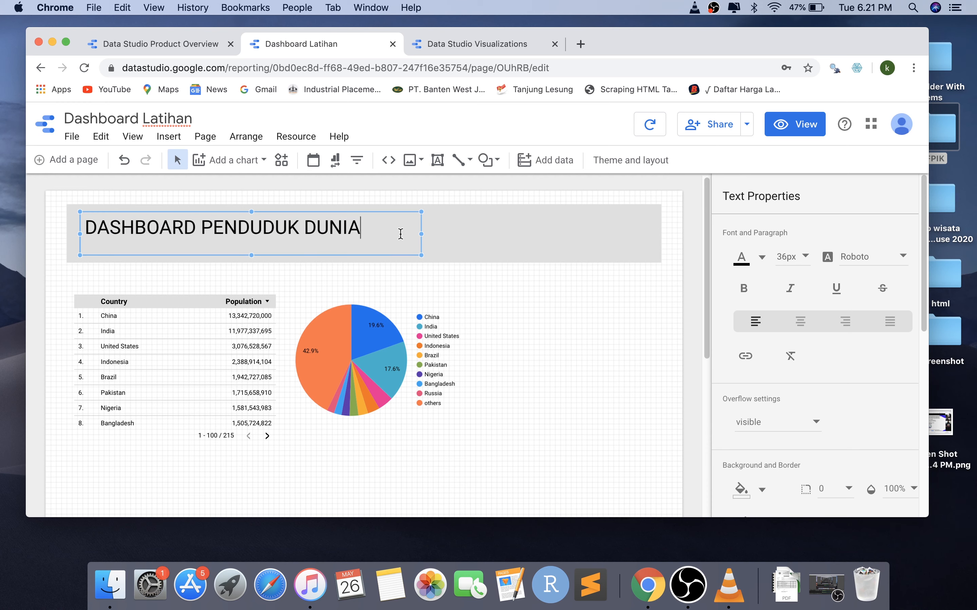
left_click_drag(251, 254, 251, 243)
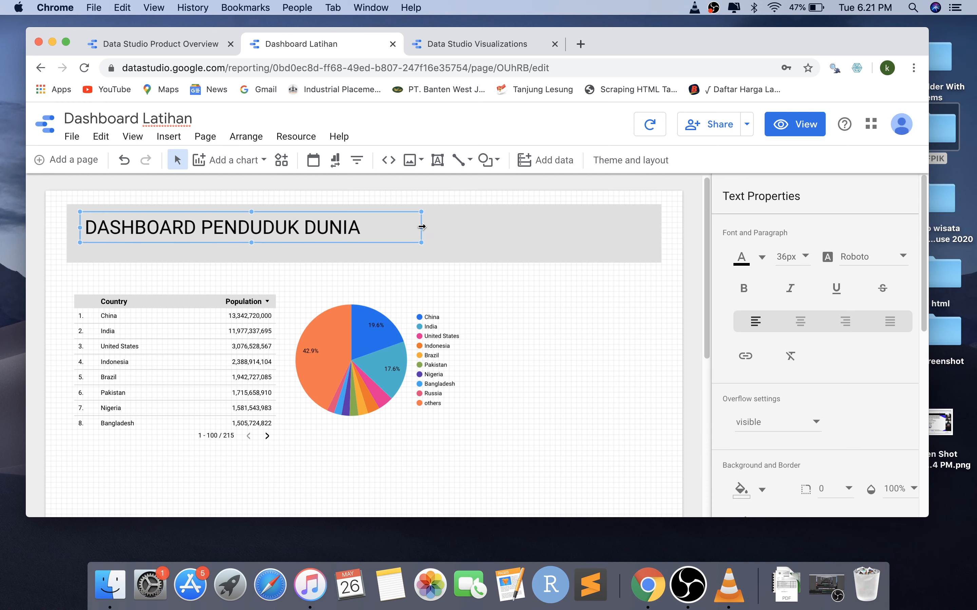
left_click_drag(421, 226, 373, 229)
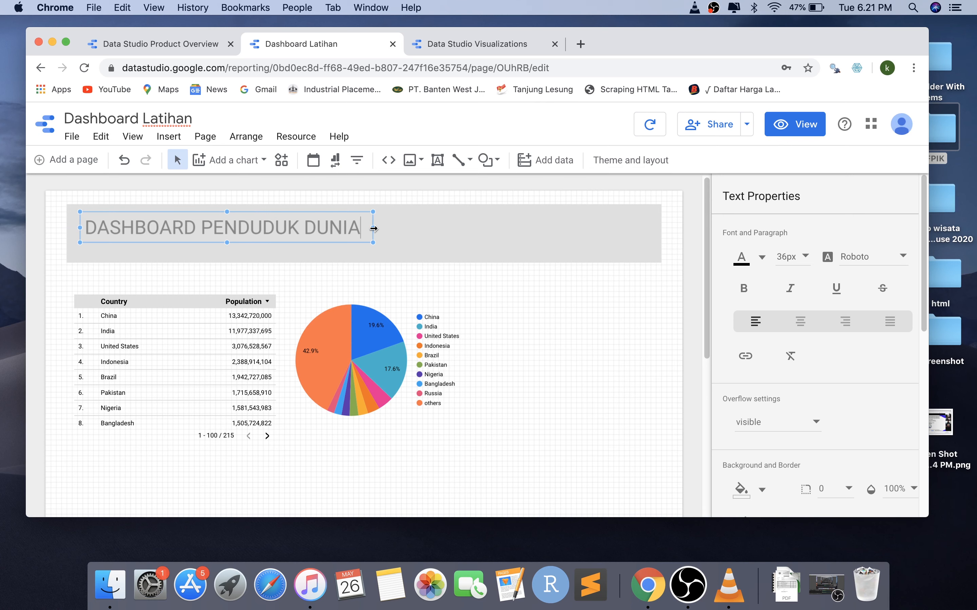
Step: Fill the wide header rectangle with a light blue background
left_click(460, 233)
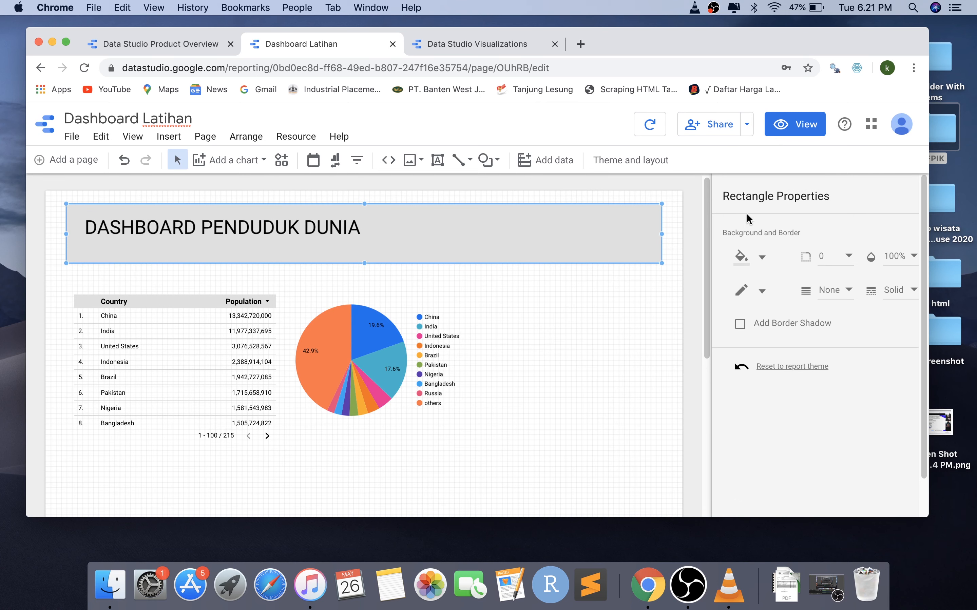
left_click(761, 257)
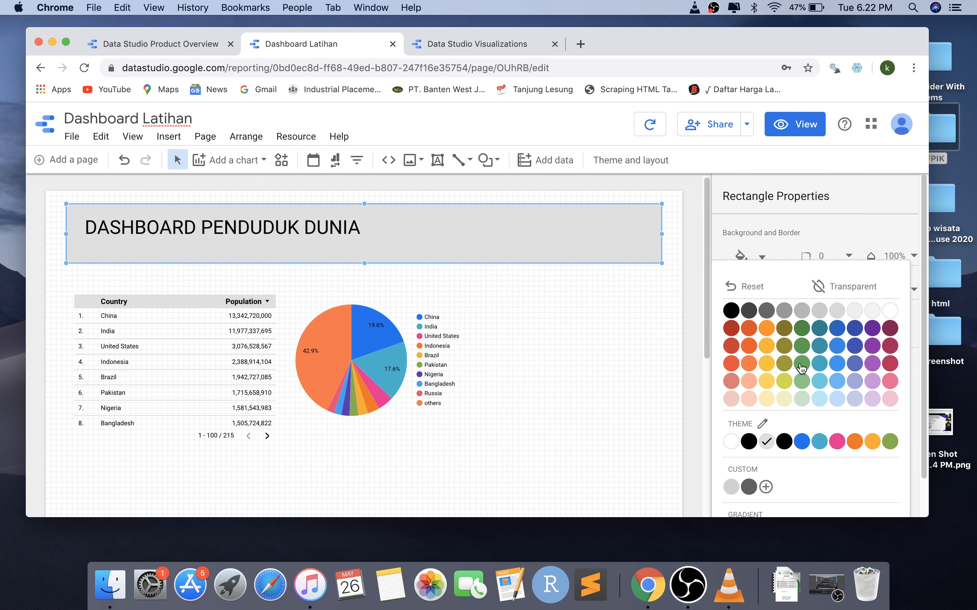
left_click(836, 369)
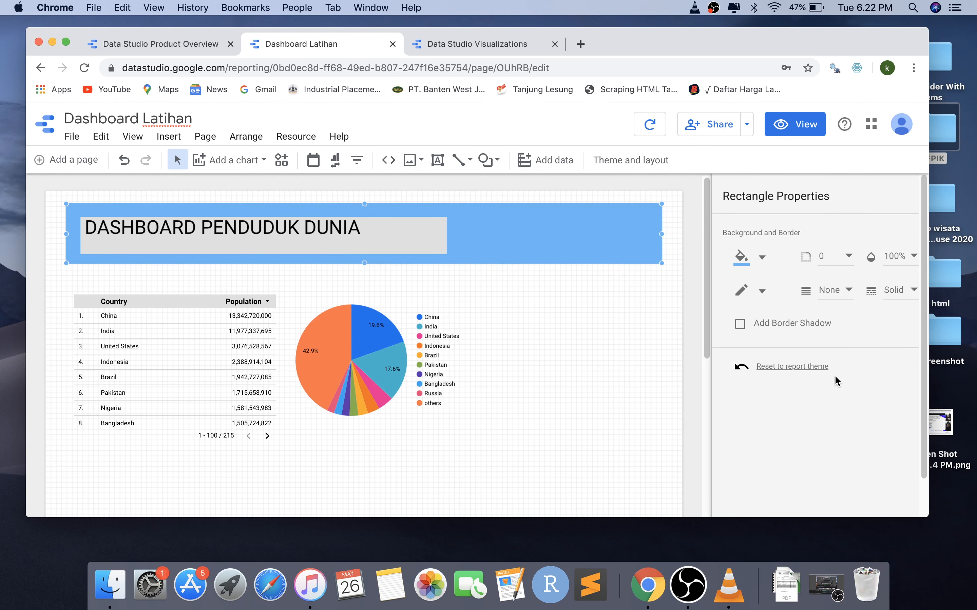
Step: Try a dark blue background on the smaller rectangle behind the title, and settle on yellow-green
left_click(421, 247)
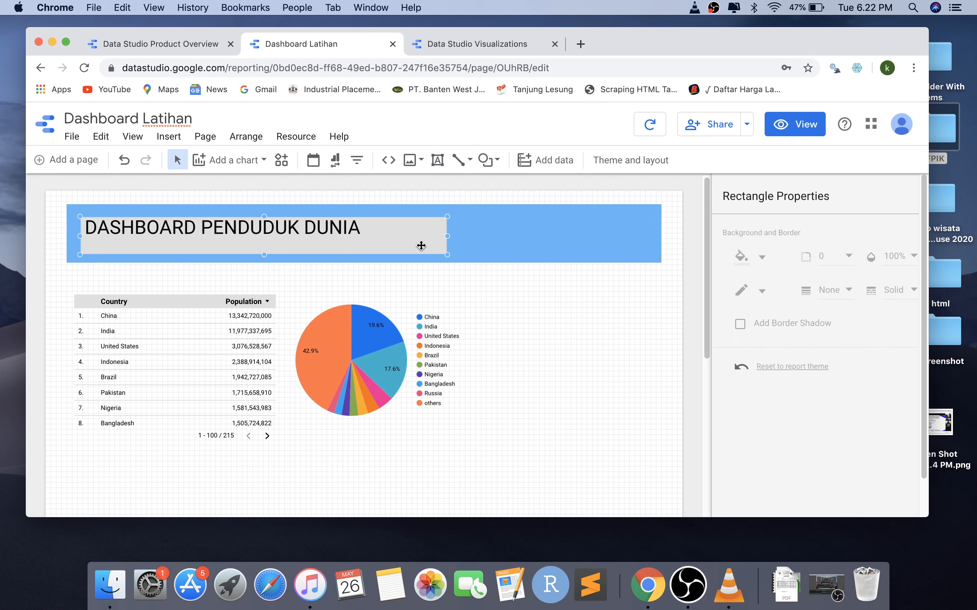
left_click(761, 258)
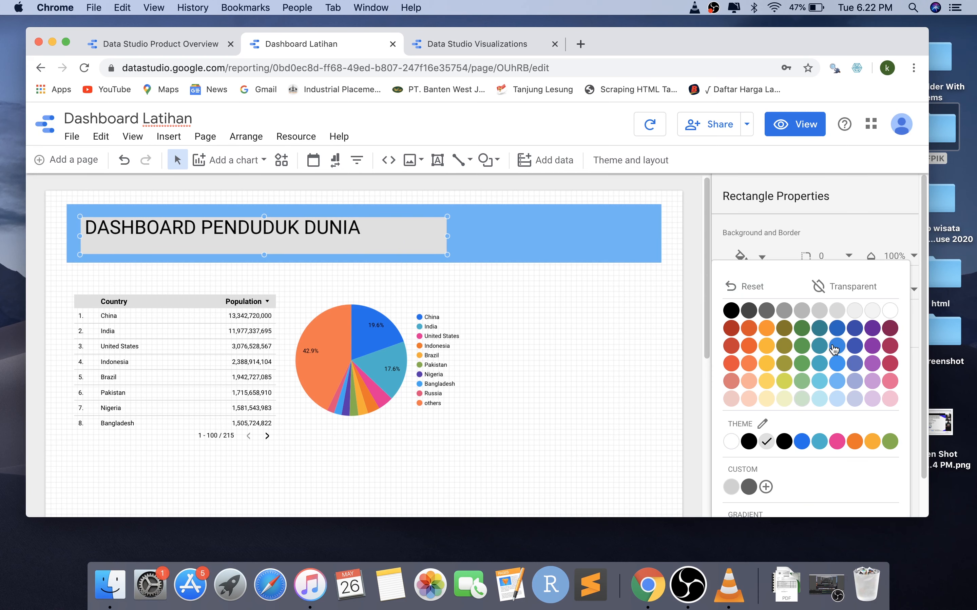
left_click(836, 334)
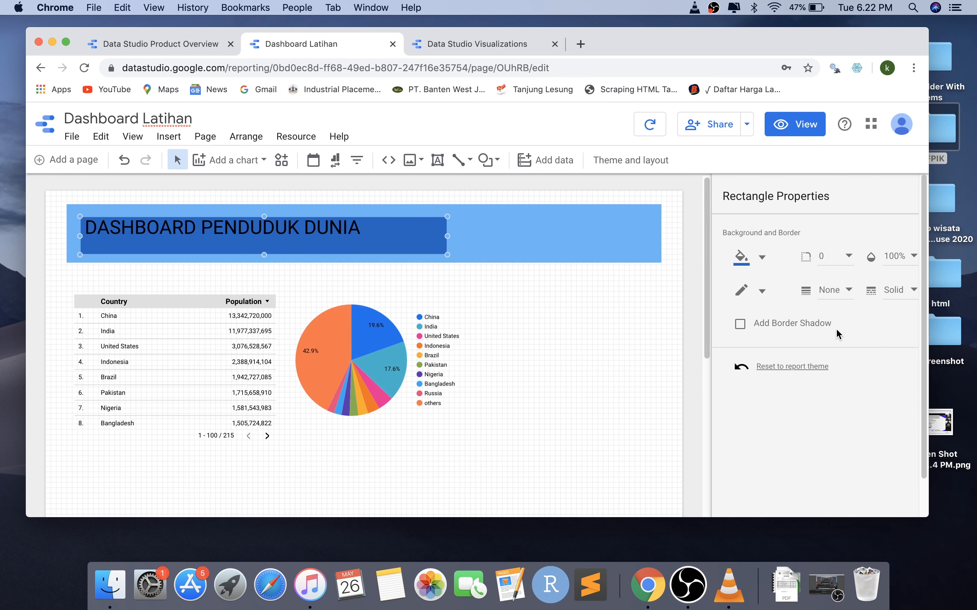
left_click(764, 262)
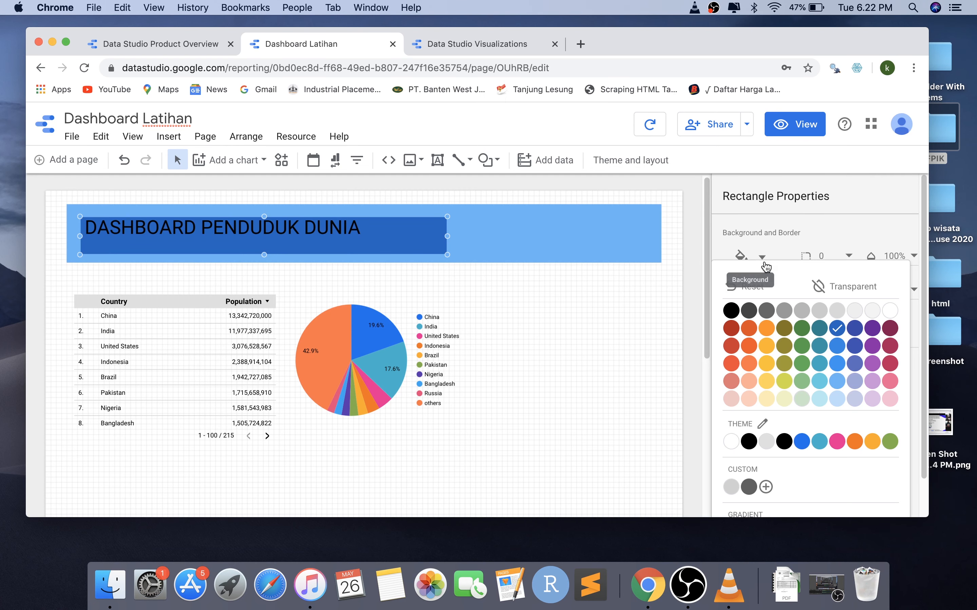
left_click(785, 382)
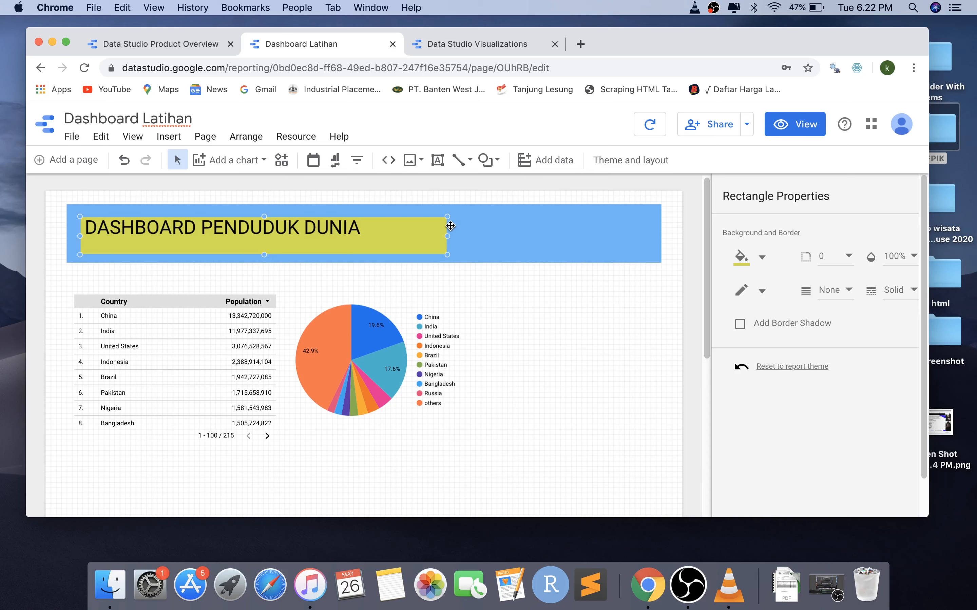
Step: Resize the title text box to sit vertically centred within the yellow-green rectangle and nudge it slightly right
left_click(340, 231)
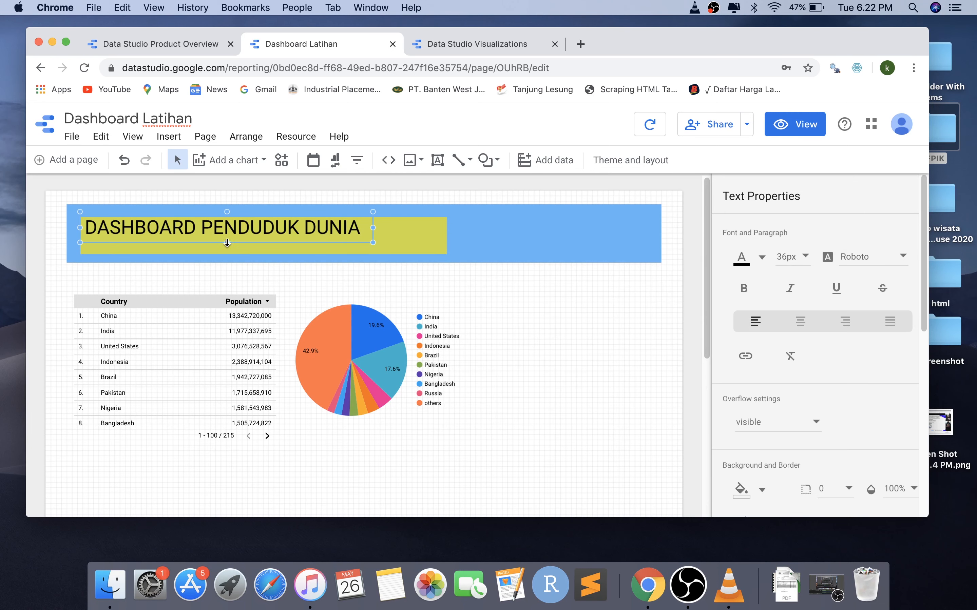
left_click_drag(227, 243, 227, 253)
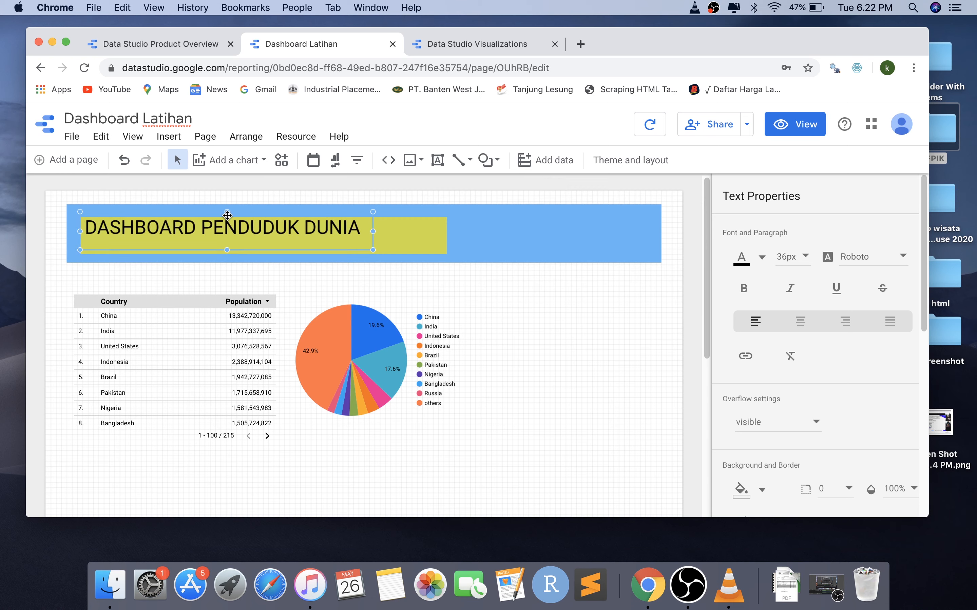
left_click_drag(227, 212, 227, 221)
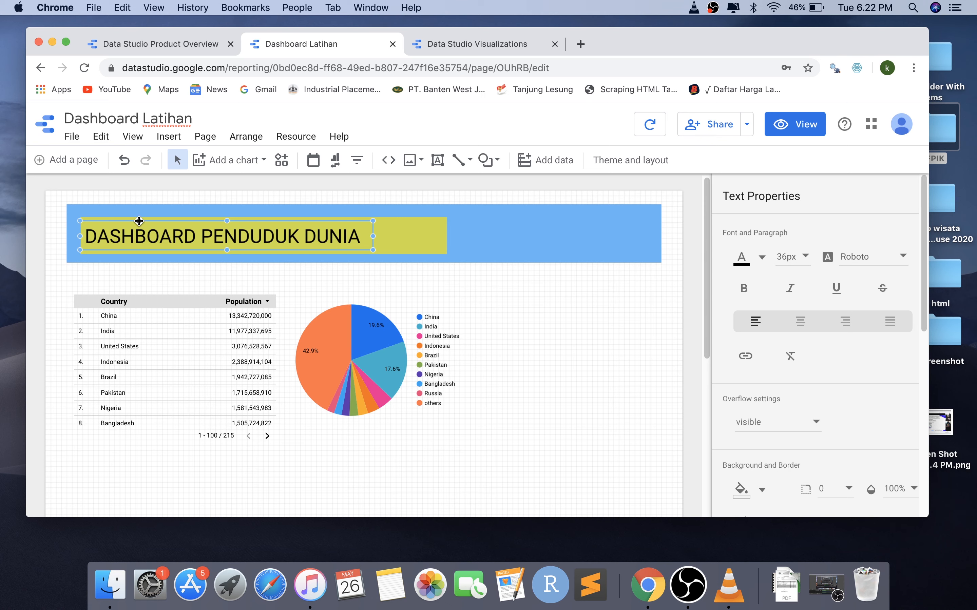
left_click_drag(139, 221, 145, 221)
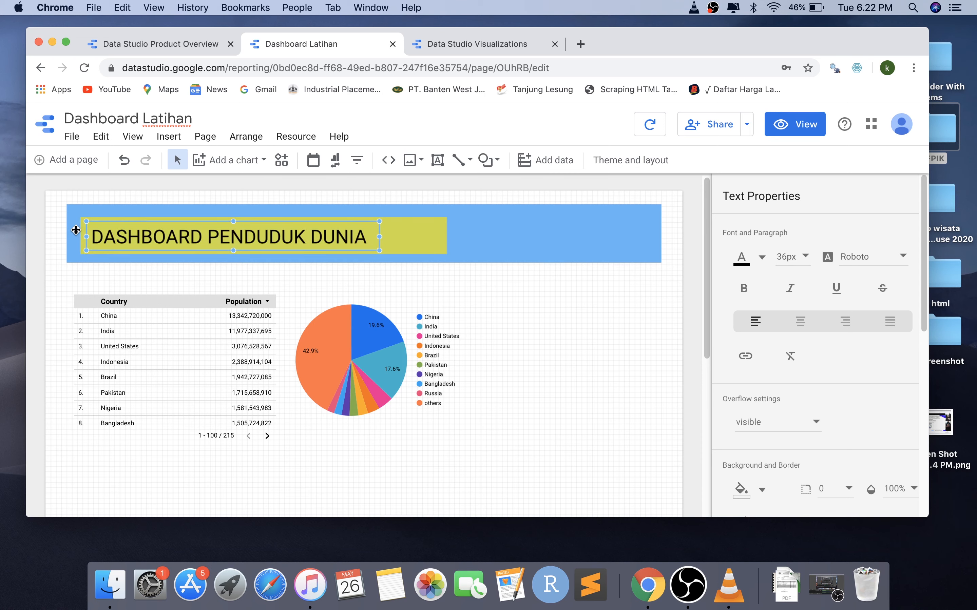
left_click(509, 236)
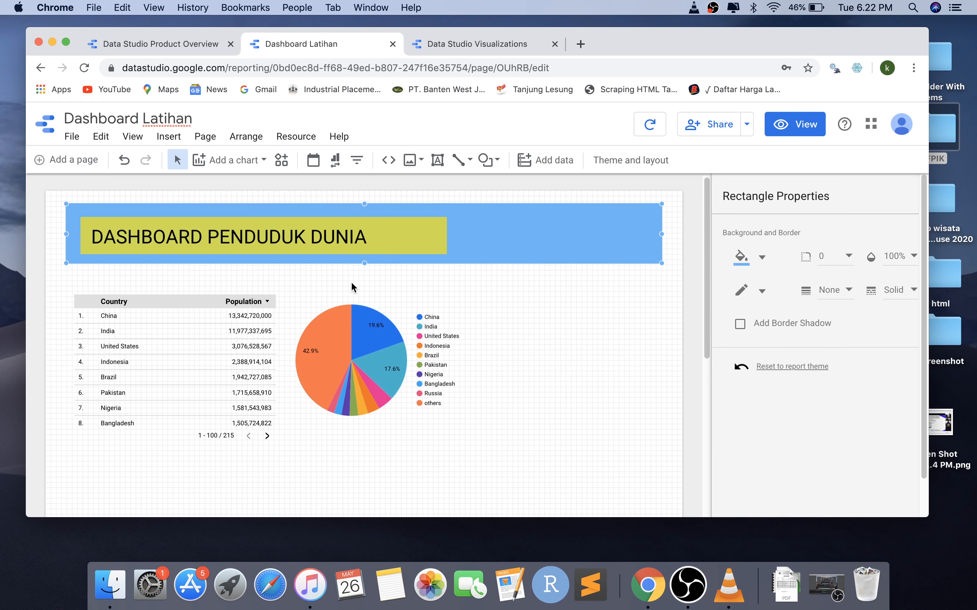
Step: Preview the report in view mode, check the header, table and pie chart, and return to editing
left_click(797, 129)
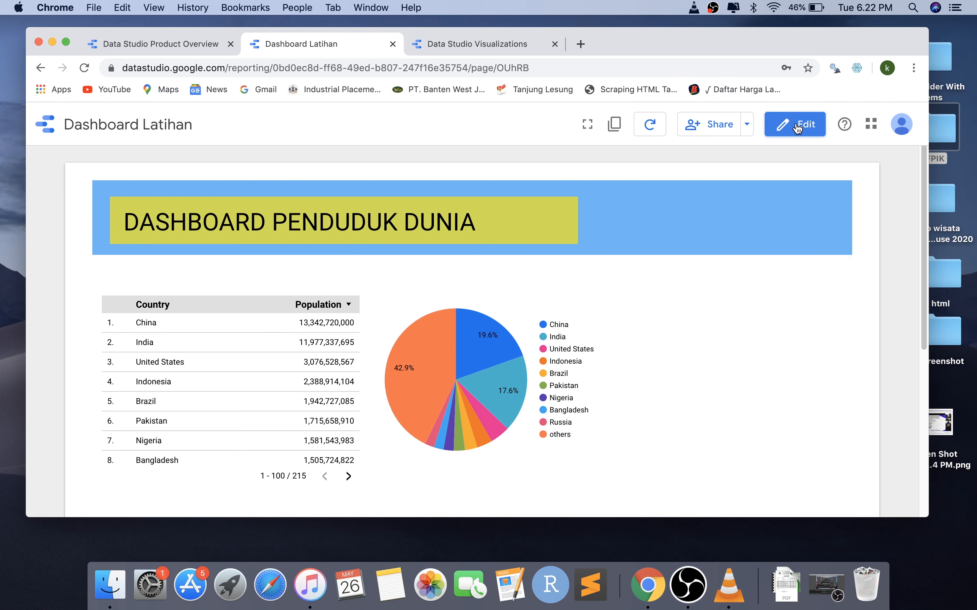
scroll(391, 410, "down", 2)
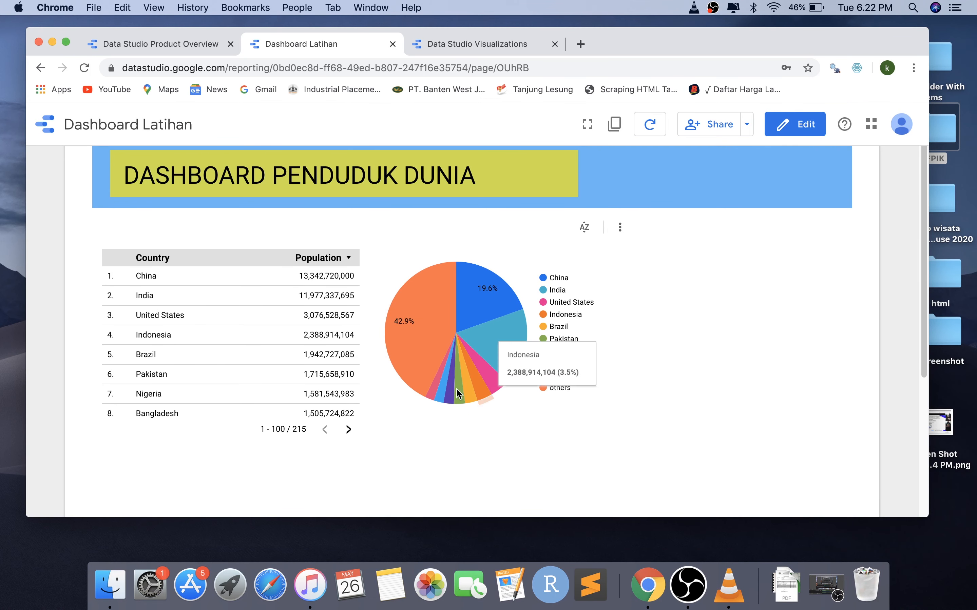
scroll(280, 369, "up", 2)
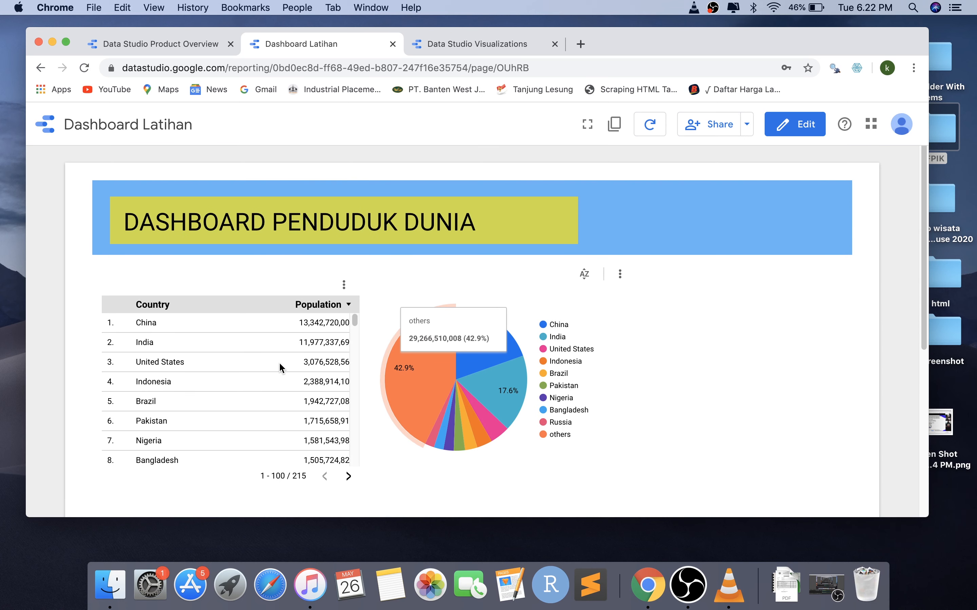
left_click(793, 133)
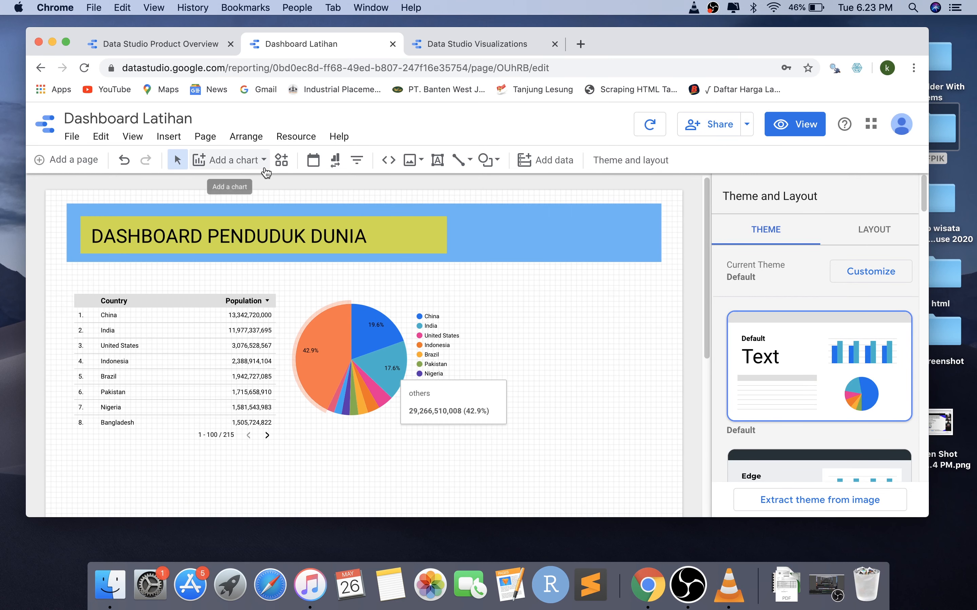
Step: Add a Population scorecard between the header and the country table, and widen it to about the table's width
left_click(258, 160)
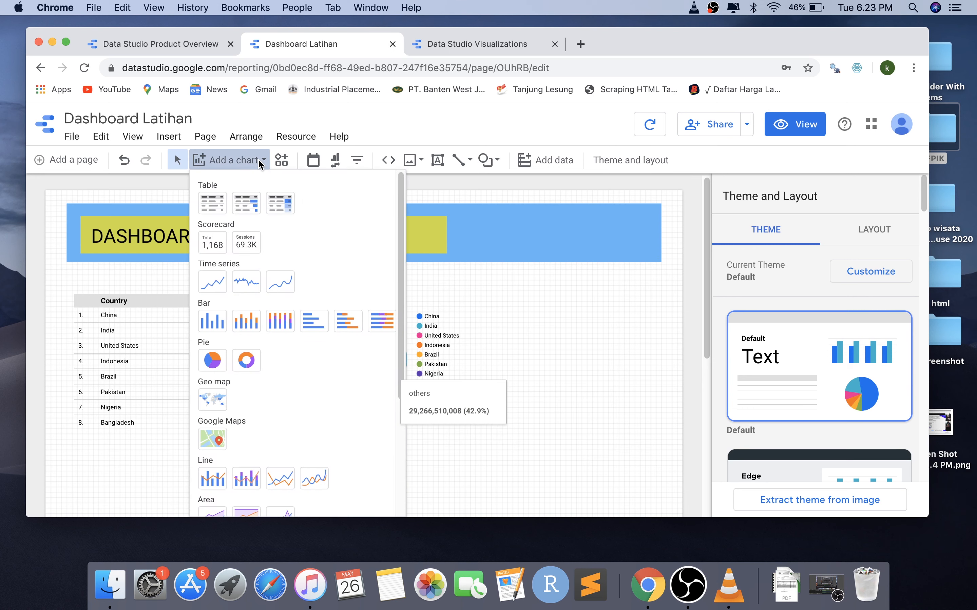
left_click(212, 243)
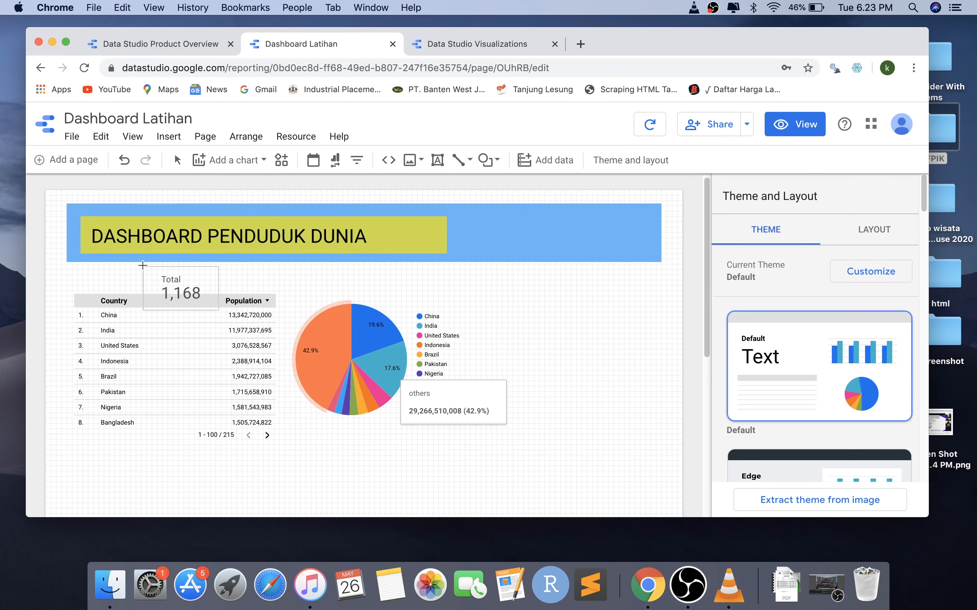
left_click(79, 262)
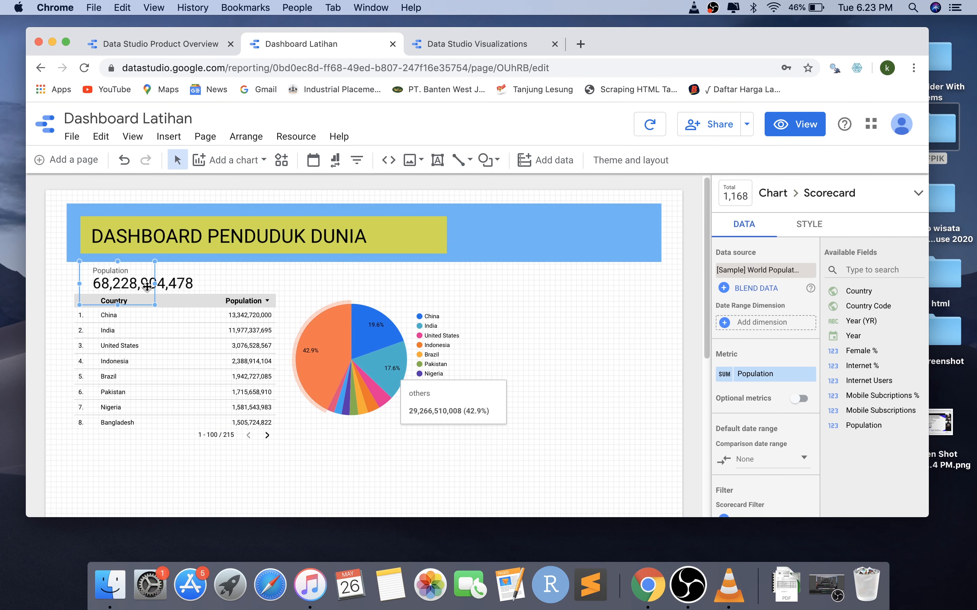
left_click_drag(155, 284, 282, 283)
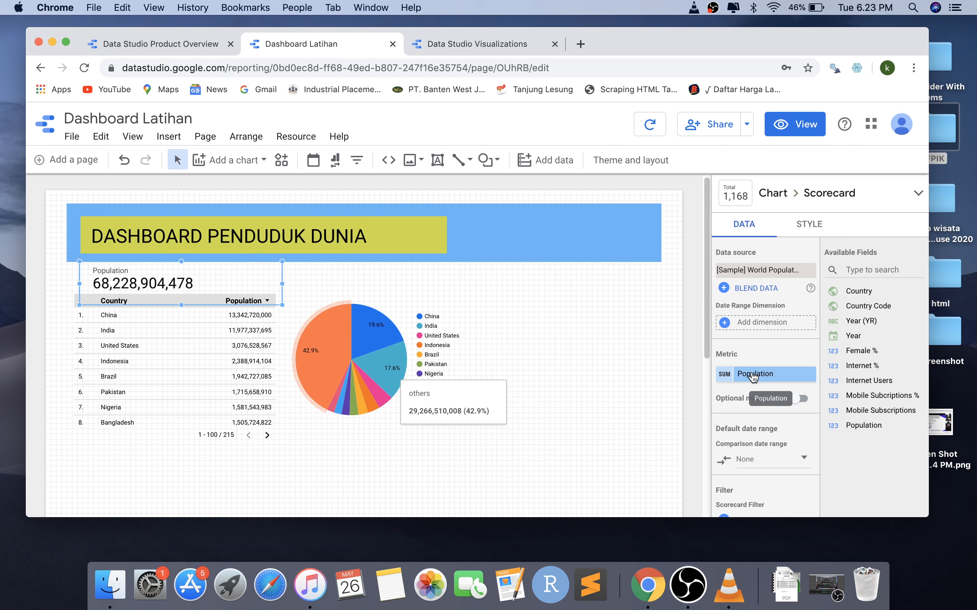
Step: Shift the Population scorecard slightly left above the country table and select the table
left_click(184, 393)
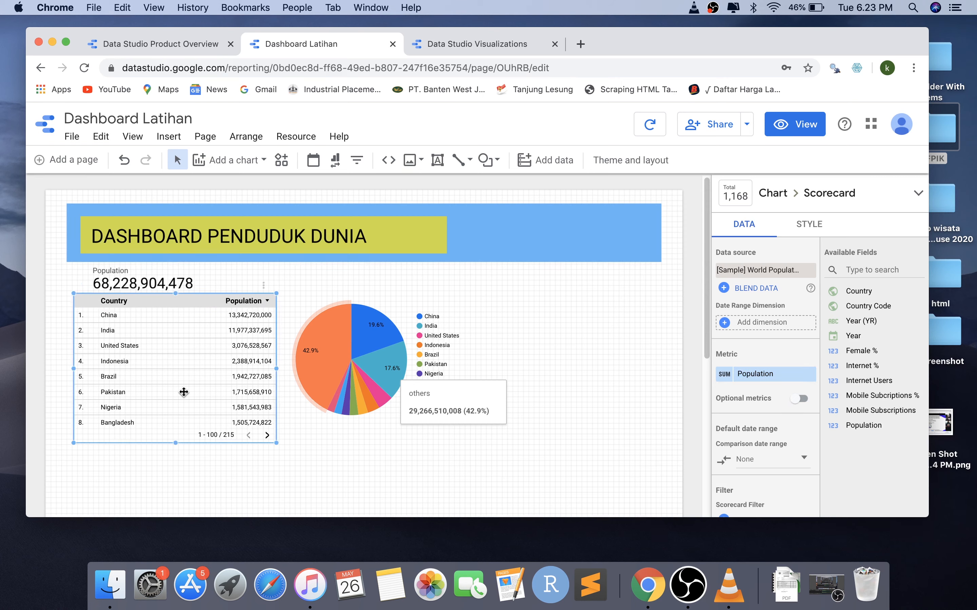
mouse_move(192, 288)
left_mouse_down()
mouse_move(189, 296)
mouse_move(184, 285)
mouse_move(205, 309)
mouse_move(203, 288)
left_mouse_up()
left_click(134, 368)
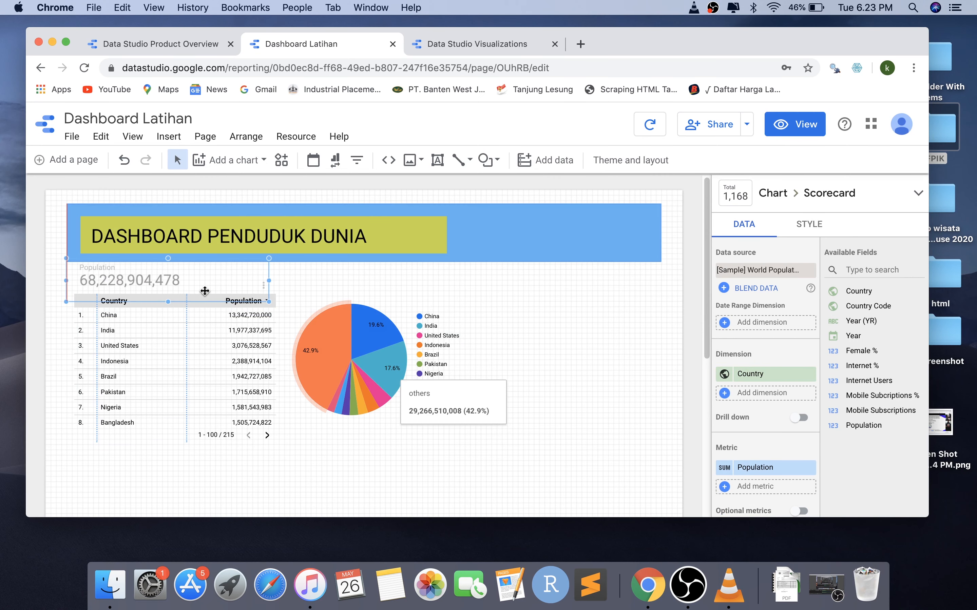
left_click(129, 423)
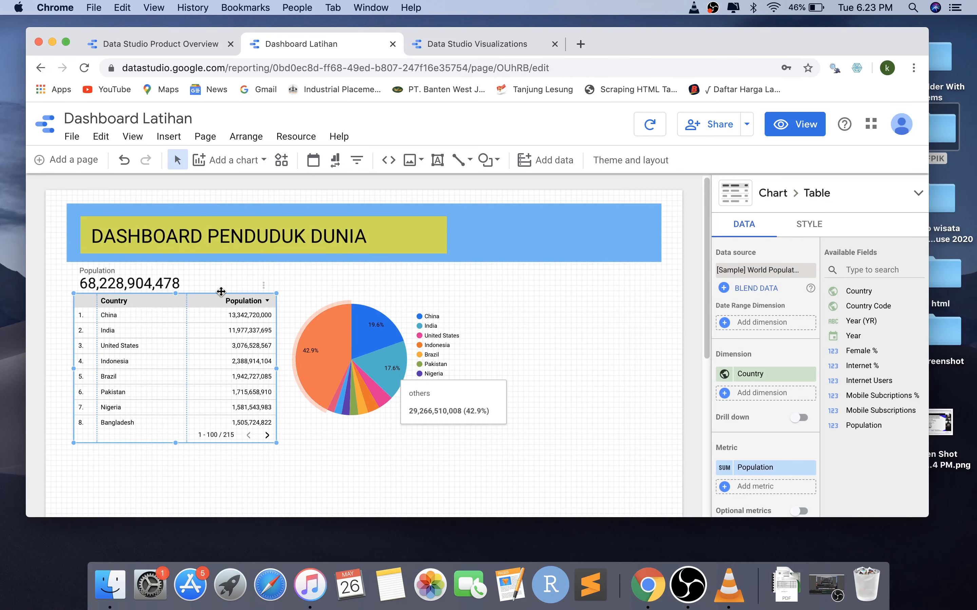
Step: Lengthen the country table to twelve rows and move it down, leaving a gap below the Population scorecard
left_click_drag(219, 293, 359, 338)
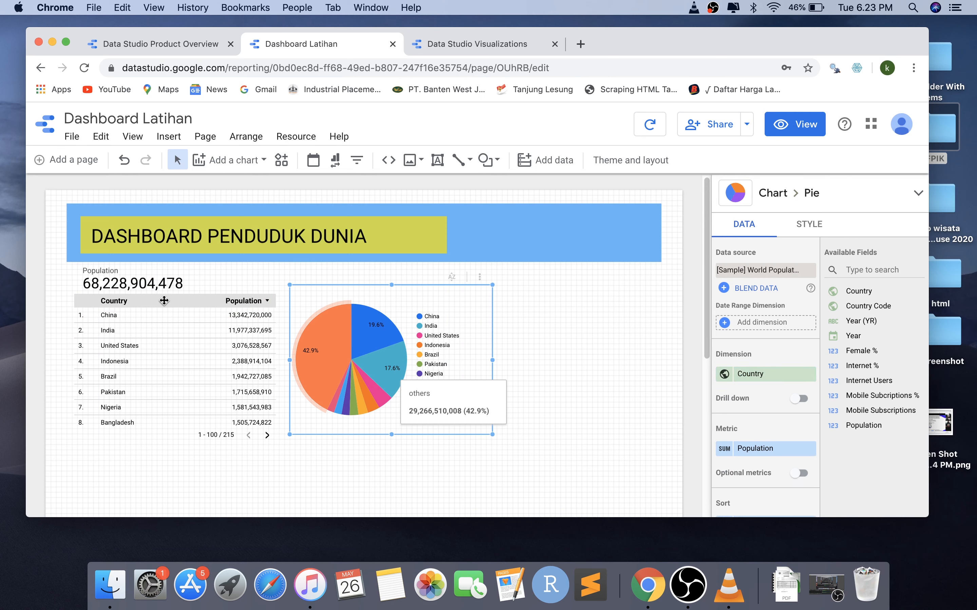
left_click(244, 377)
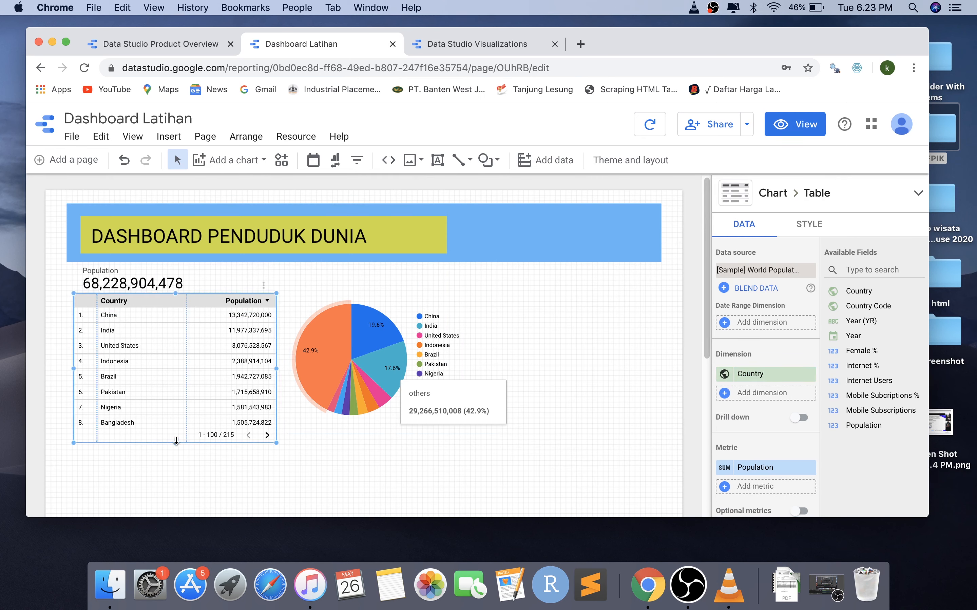
left_click_drag(176, 442, 173, 506)
scroll(346, 485, "down", 4)
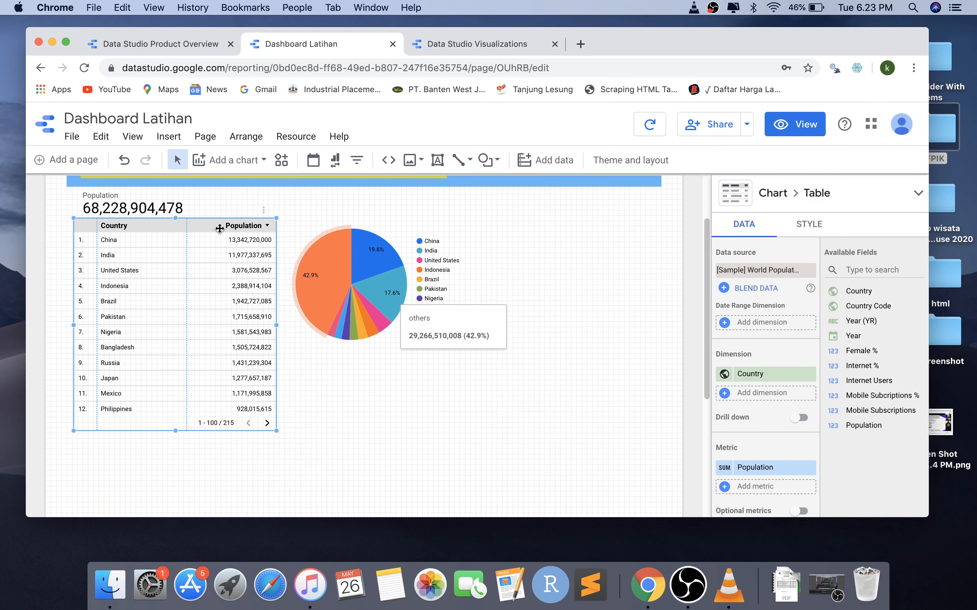
left_click(220, 228)
mouse_move(211, 278)
left_mouse_down()
mouse_move(201, 316)
mouse_move(203, 296)
left_mouse_up()
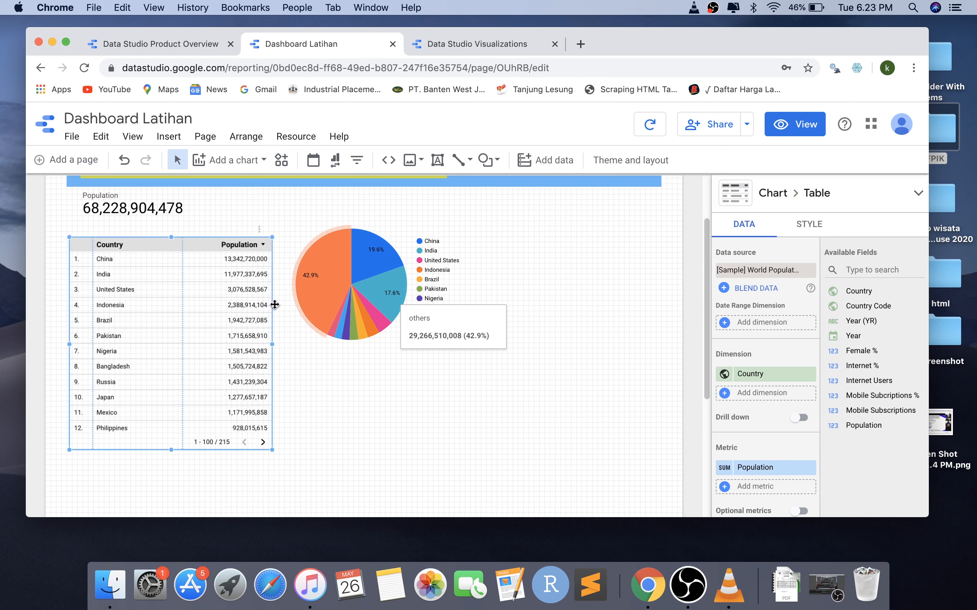
Step: Move the pie chart down so its top sits roughly level with the country table, and deselect it
left_click(328, 306)
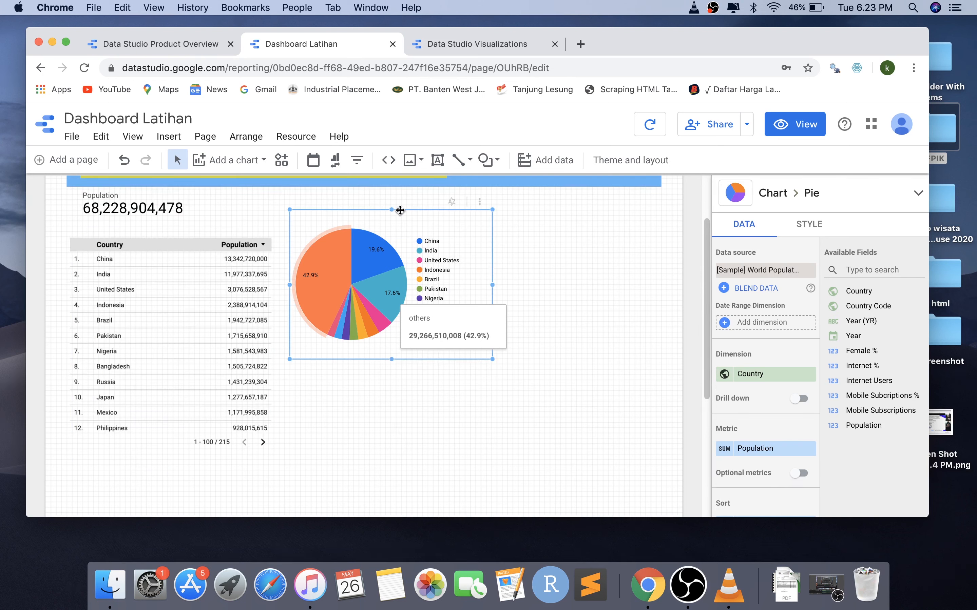
left_click_drag(400, 211, 398, 225)
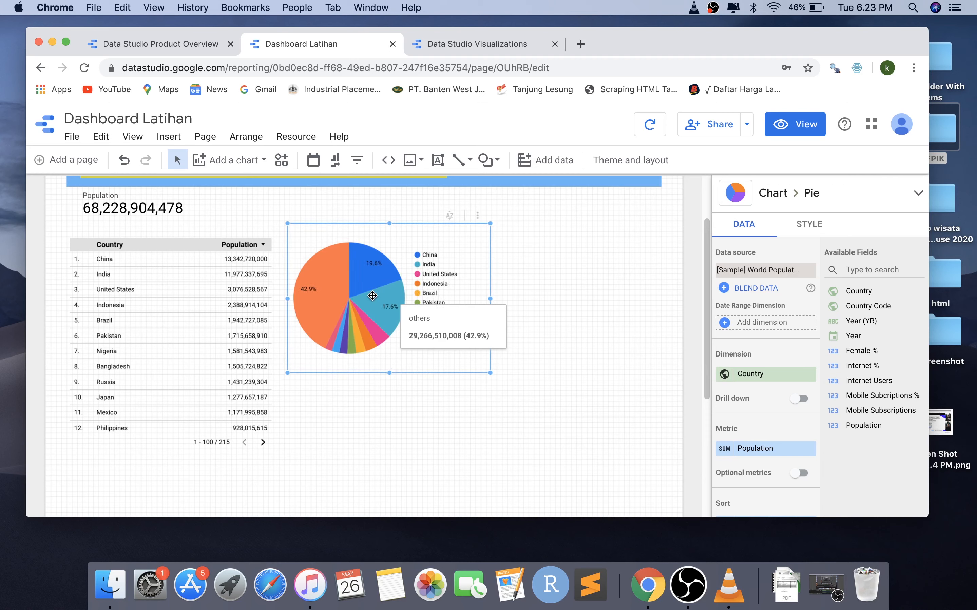
left_click_drag(371, 308, 373, 310)
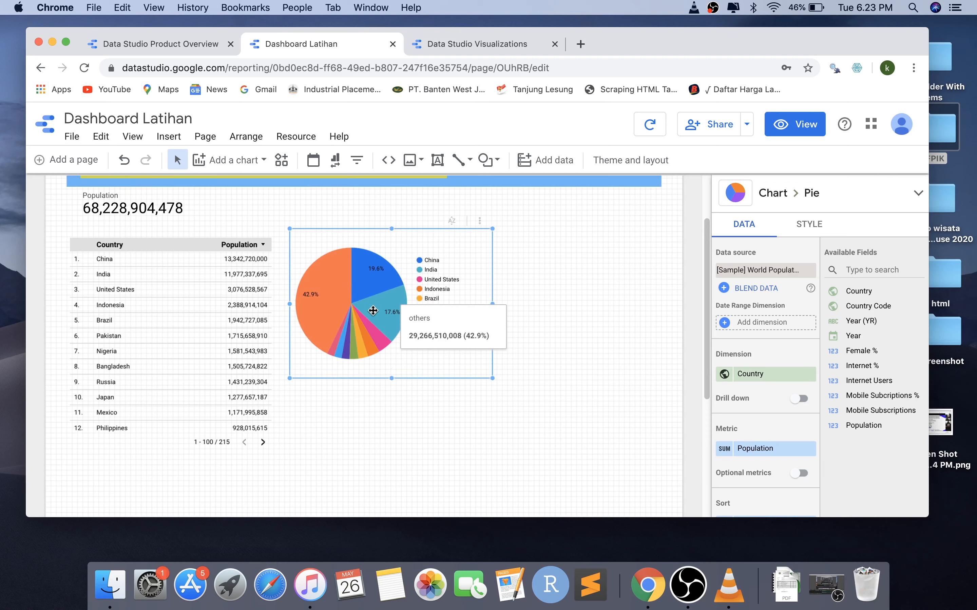
left_click(565, 288)
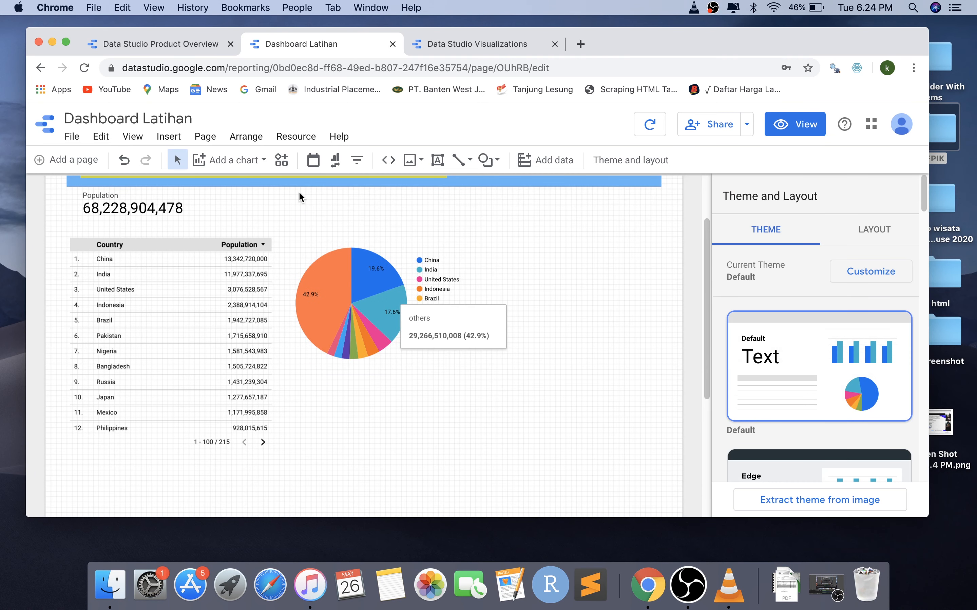
Step: Add a time series chart at its default size directly below the pie chart
left_click(263, 159)
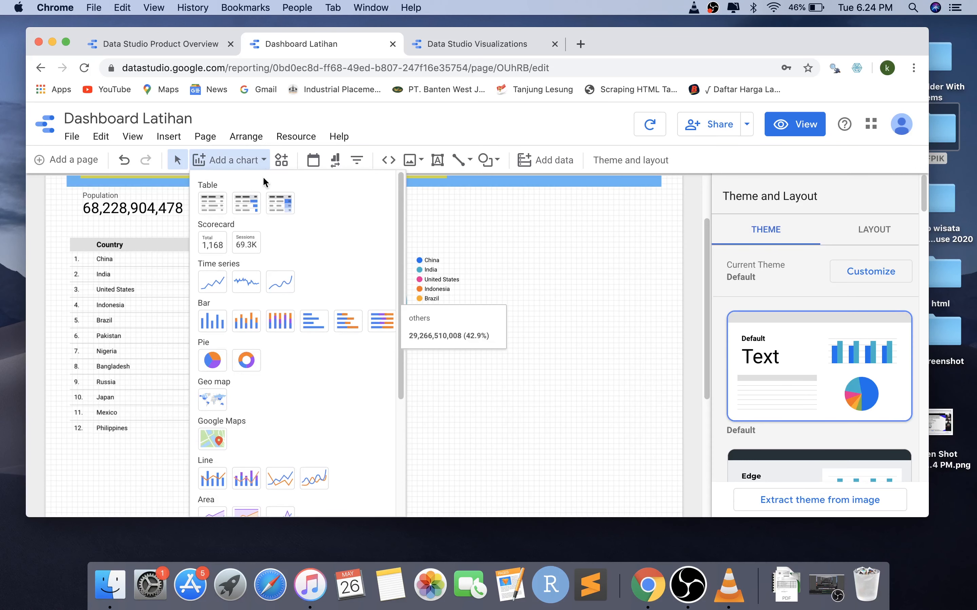
left_click(210, 285)
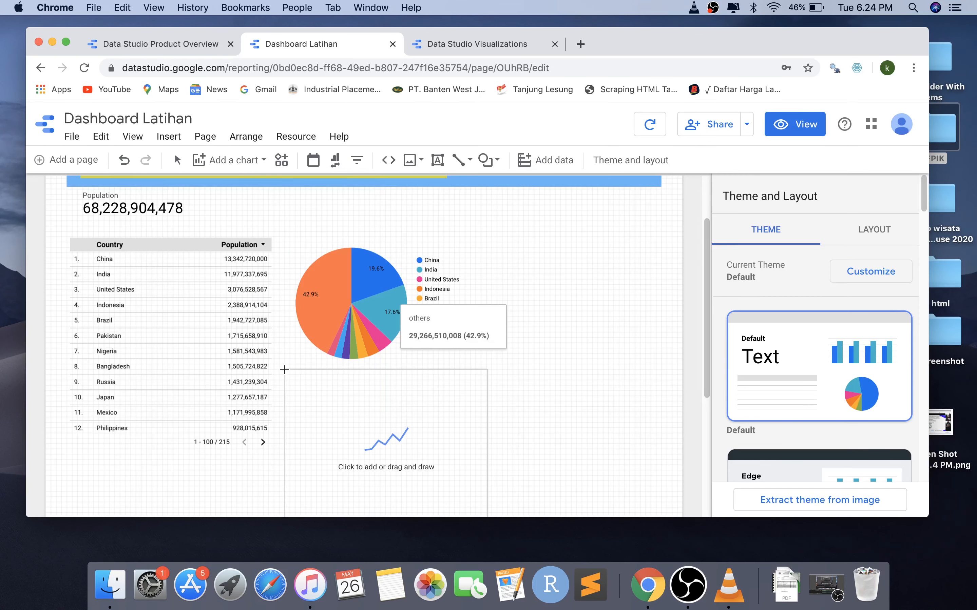
left_click(285, 369)
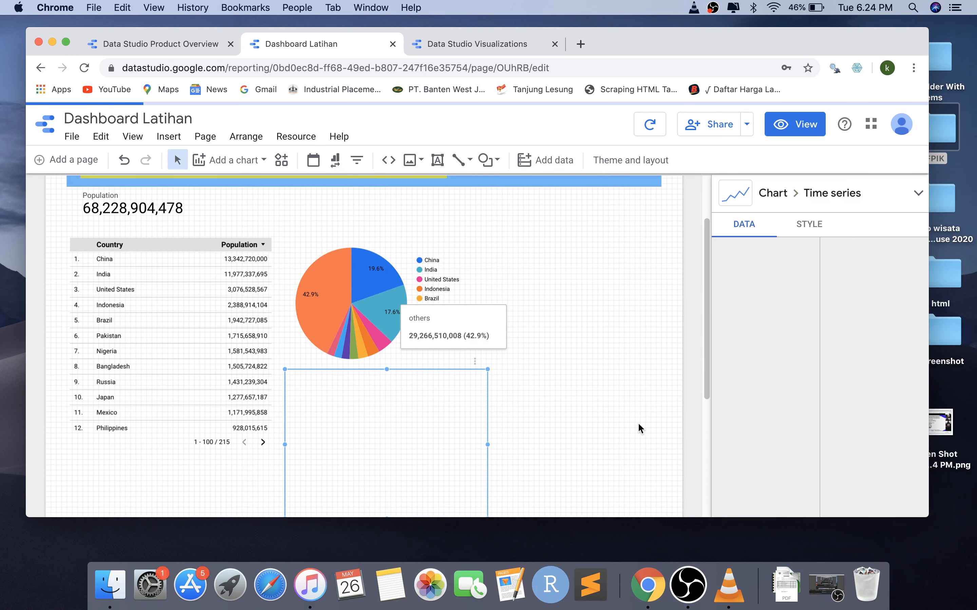
left_click_drag(709, 368, 709, 421)
scroll(764, 428, "down", 3)
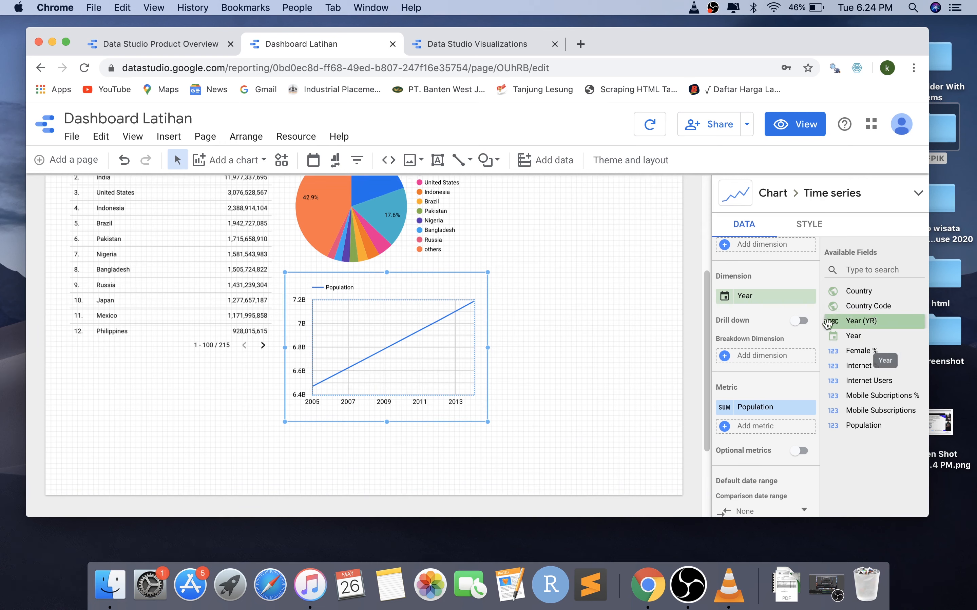
Step: Check the time series chart's Year dimension options and change its metric to Internet %
left_click(767, 296)
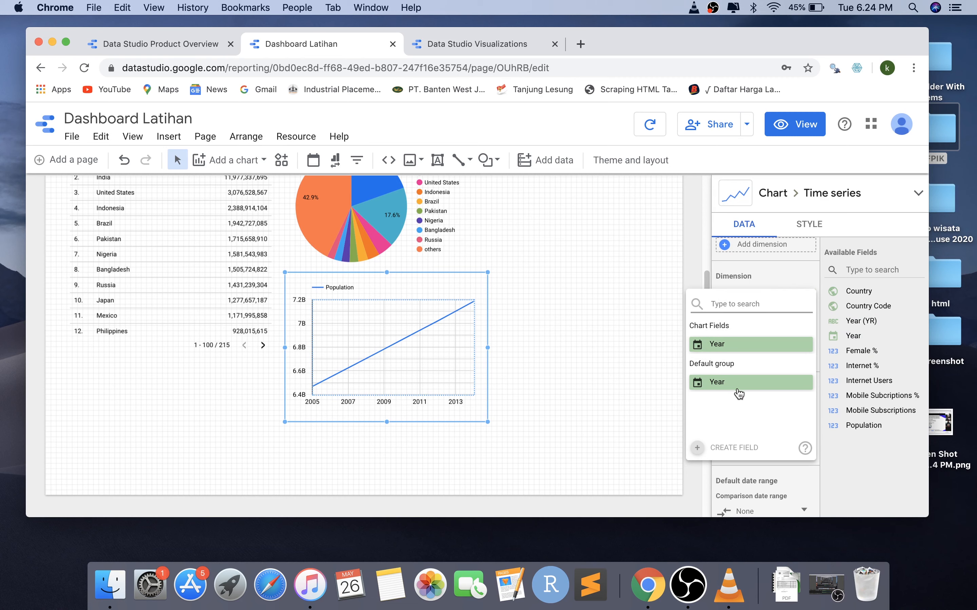
left_click(763, 282)
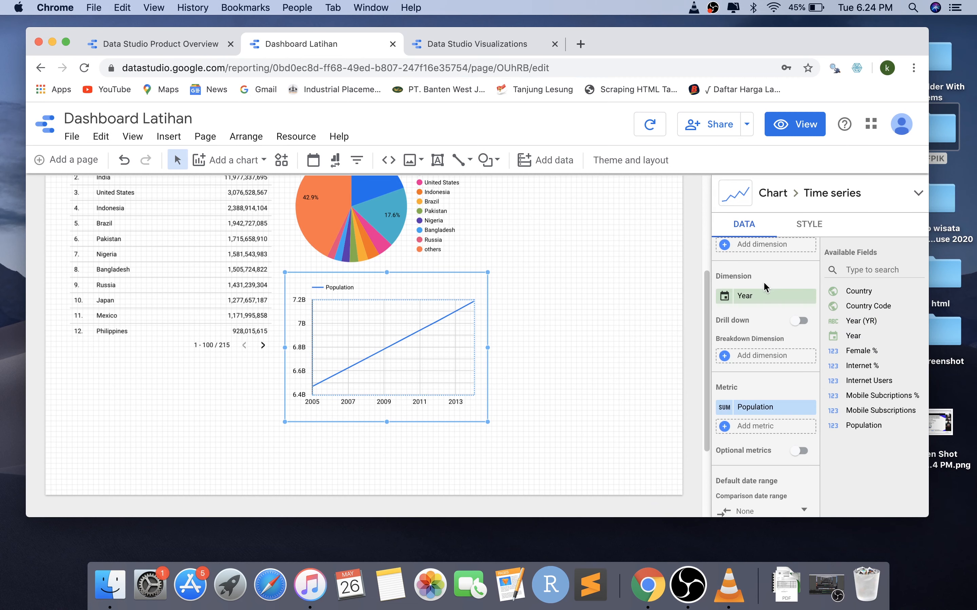
left_click(758, 406)
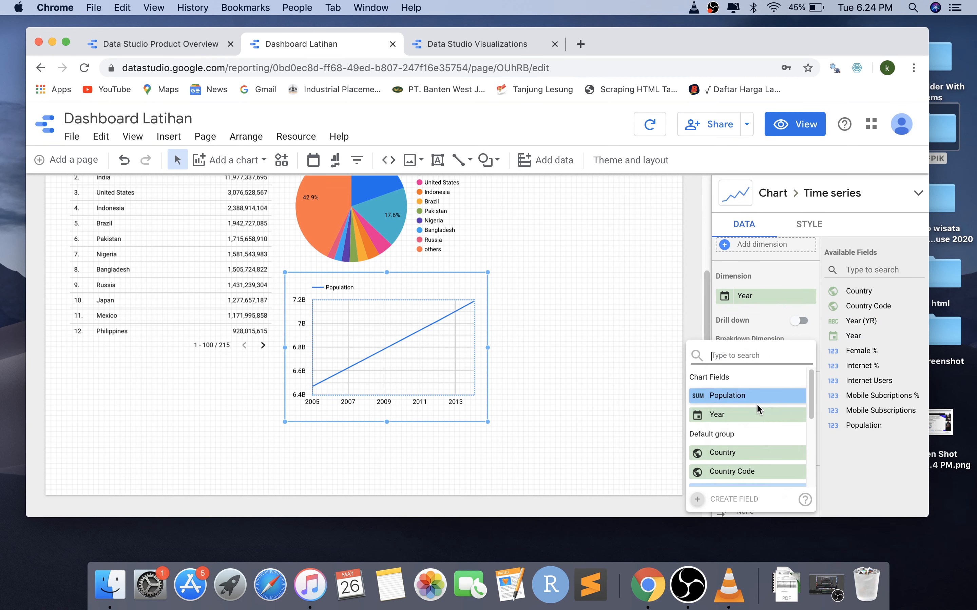
scroll(733, 444, "down", 5)
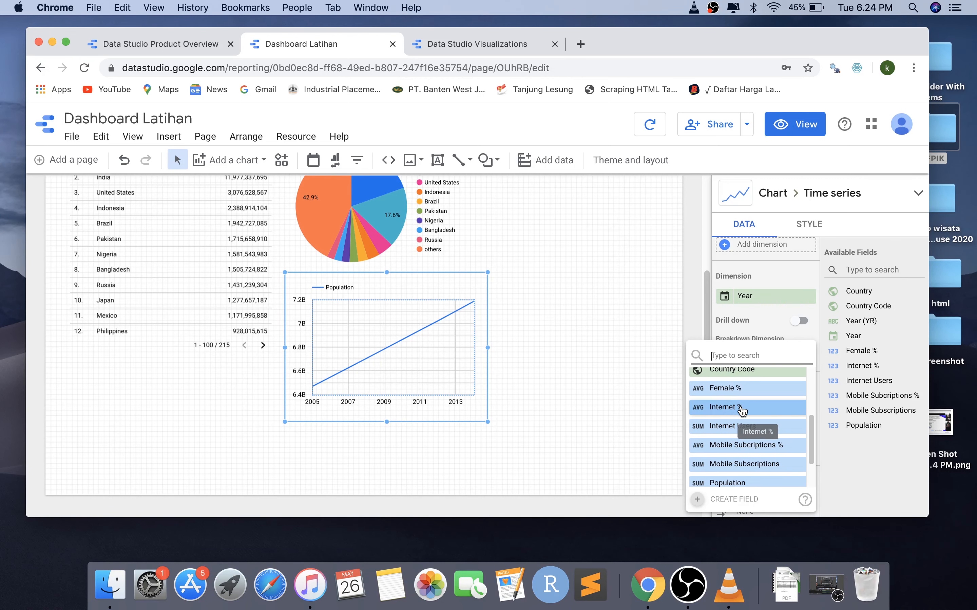
left_click(741, 409)
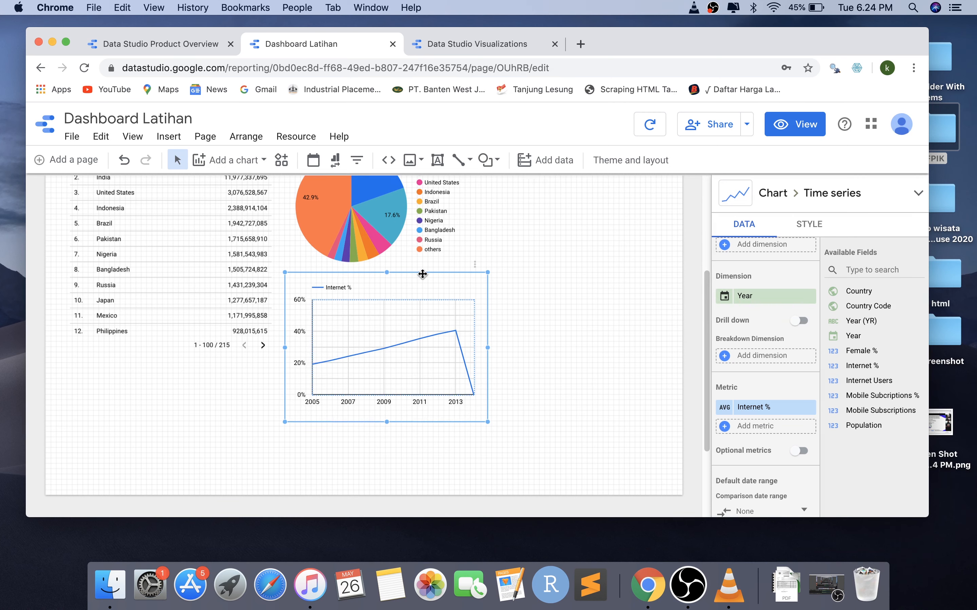
Step: Move the time series chart to the right of the pie chart, level with it, and set its metric to Mobile Subscriptions
mouse_move(423, 274)
left_mouse_down()
mouse_move(514, 260)
mouse_move(607, 185)
mouse_move(589, 265)
left_mouse_up()
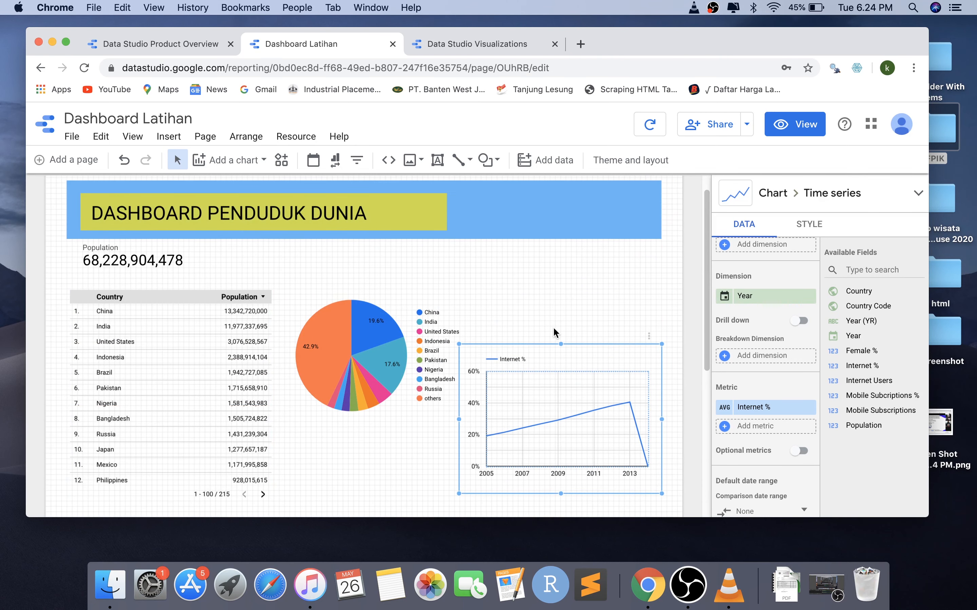
left_click_drag(540, 363, 548, 306)
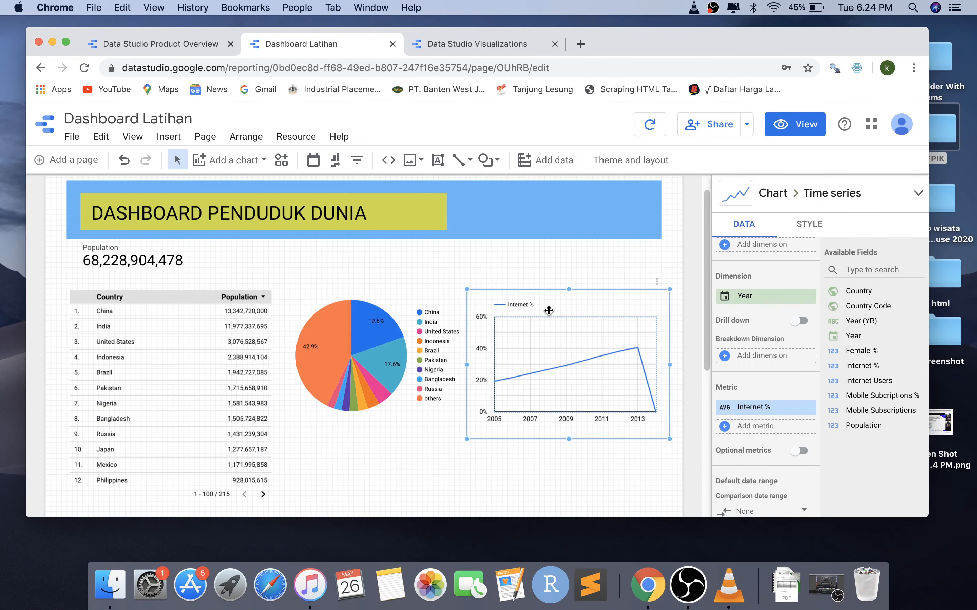
left_click(769, 408)
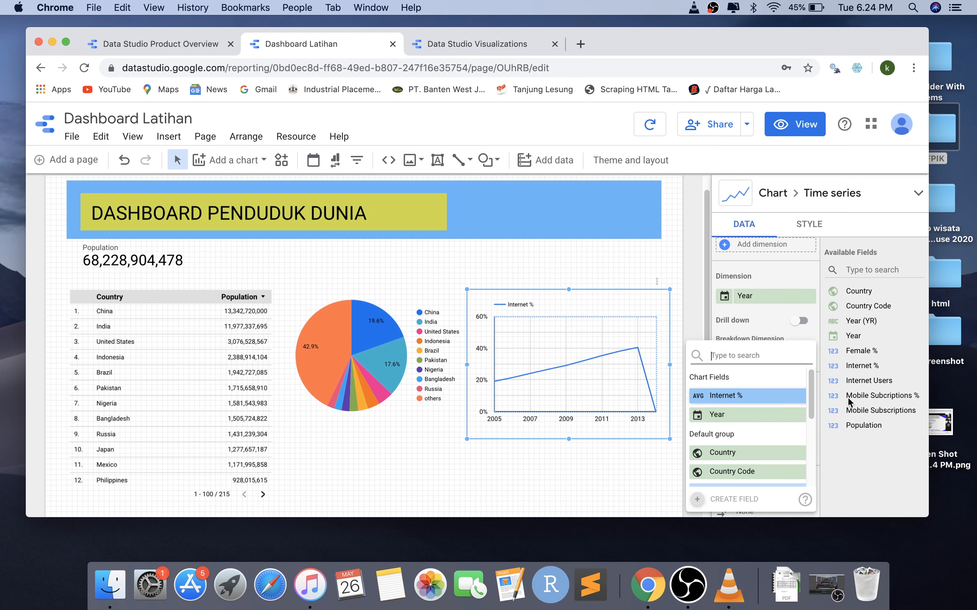
scroll(749, 441, "down", 5)
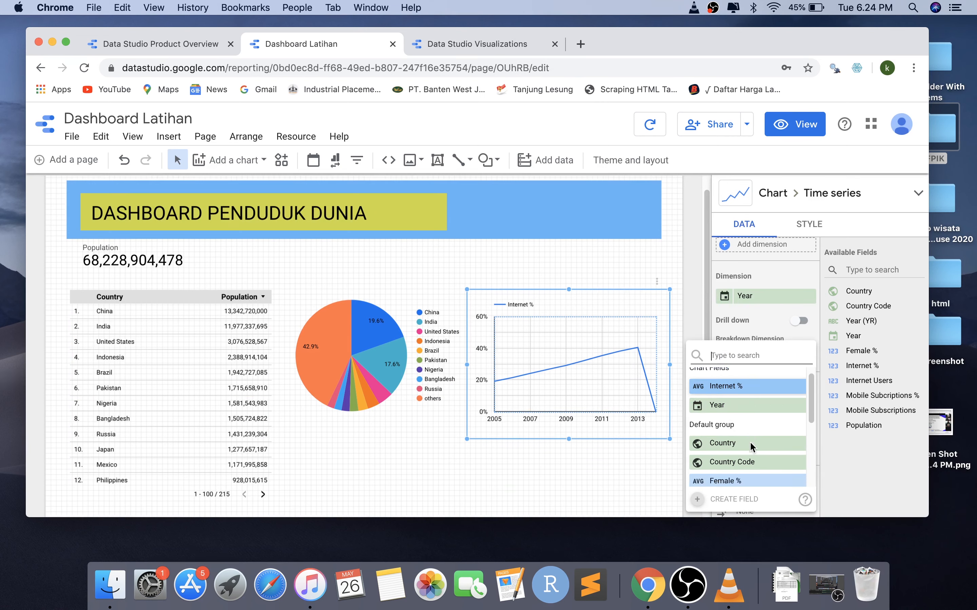
scroll(751, 444, "down", 2)
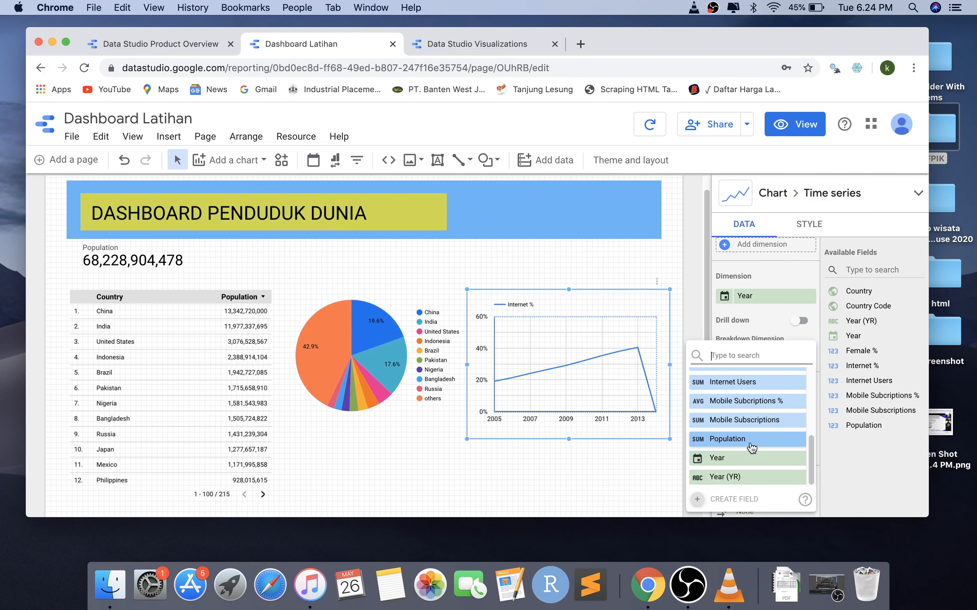
left_click(730, 428)
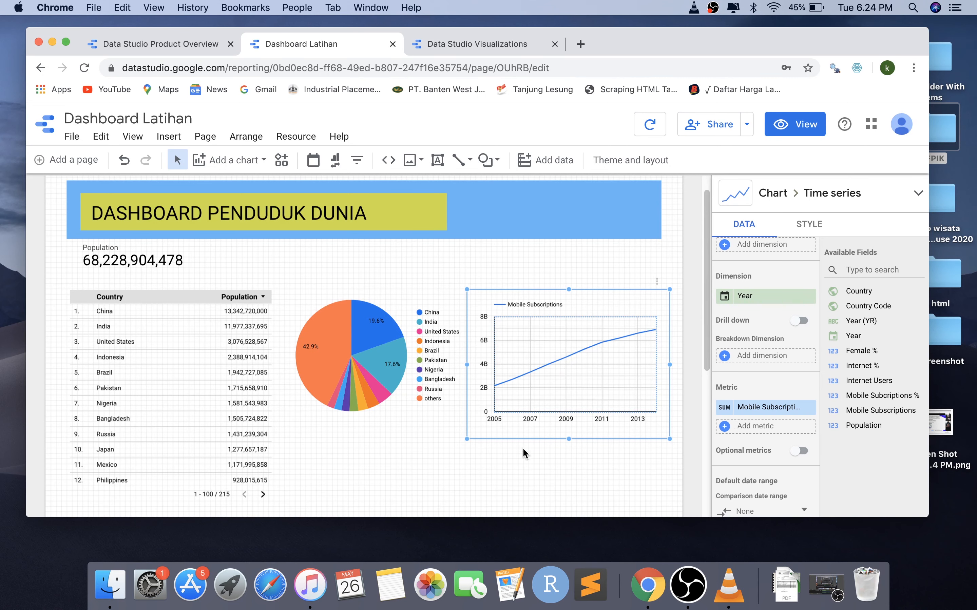
left_click(390, 464)
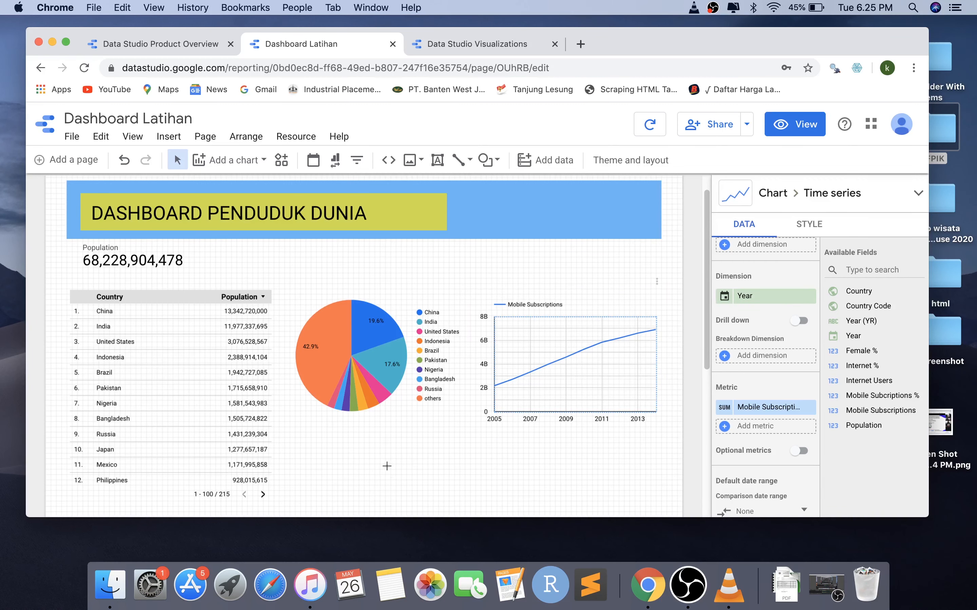
Step: Preview the report in view mode and examine the header, scorecard, country table, pie chart and Mobile Subscriptions time series
scroll(390, 466, "down", 2)
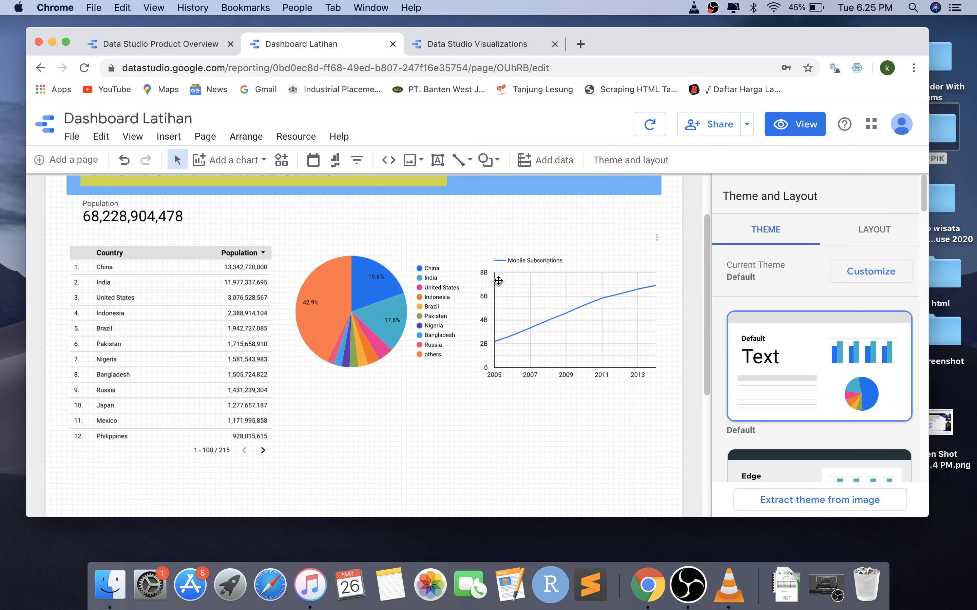
scroll(497, 277, "up", 2)
left_click(808, 131)
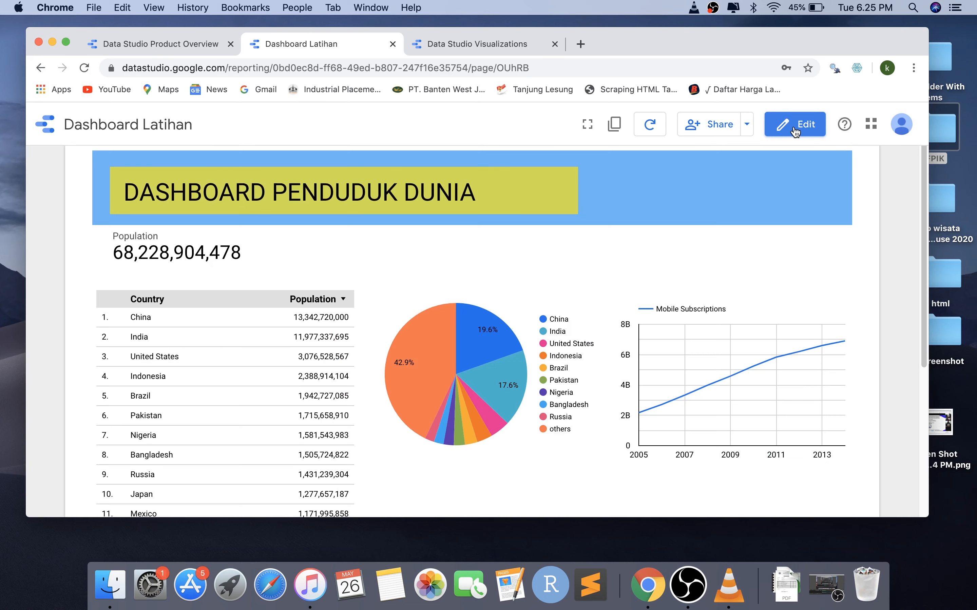
scroll(599, 280, "down", 3)
scroll(599, 280, "up", 3)
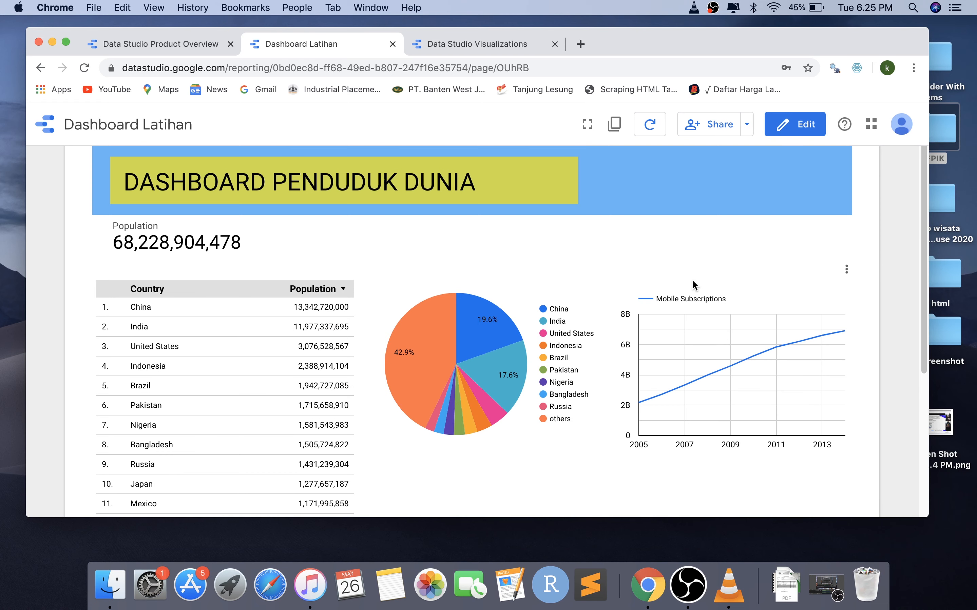
scroll(605, 402, "down", 2)
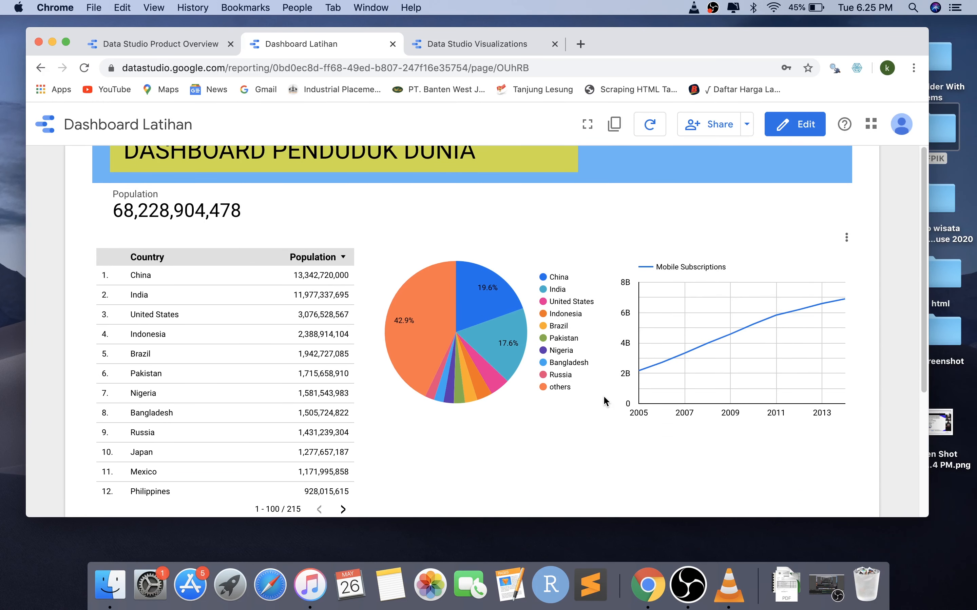
scroll(605, 400, "down", 2)
scroll(604, 401, "up", 3)
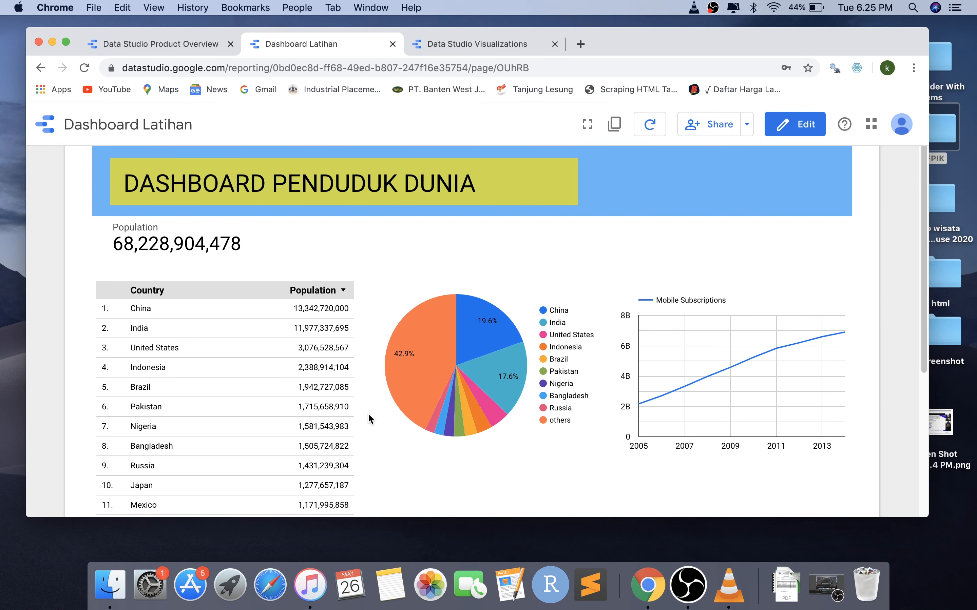
scroll(368, 413, "down", 4)
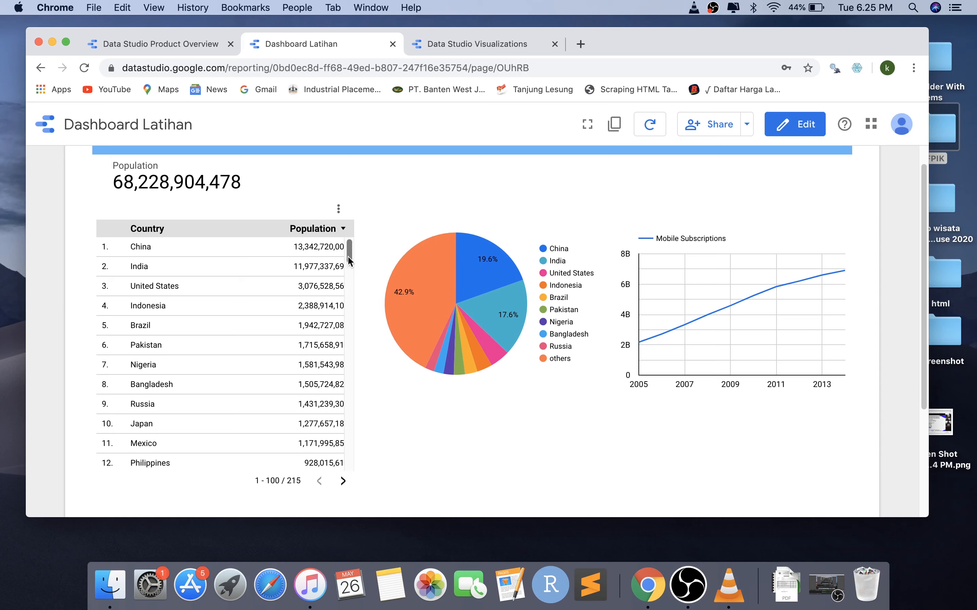
mouse_move(348, 257)
left_mouse_down()
mouse_move(340, 334)
mouse_move(349, 436)
mouse_move(354, 252)
left_mouse_up()
scroll(405, 213, "up", 3)
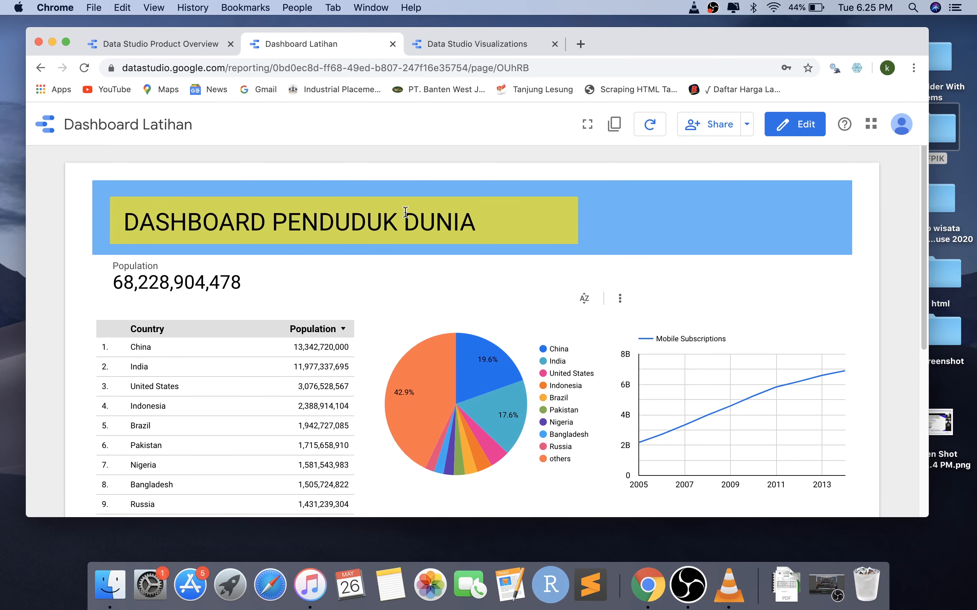